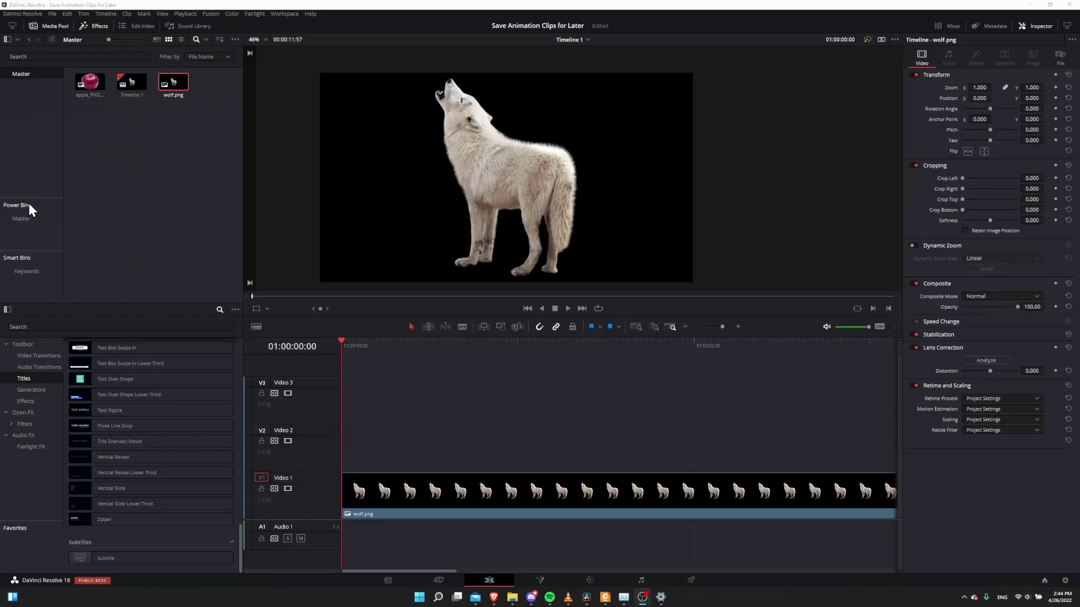
Enable the display of Power Bins in the media pool
{"action": "left_click", "coordinate": [38, 219]}
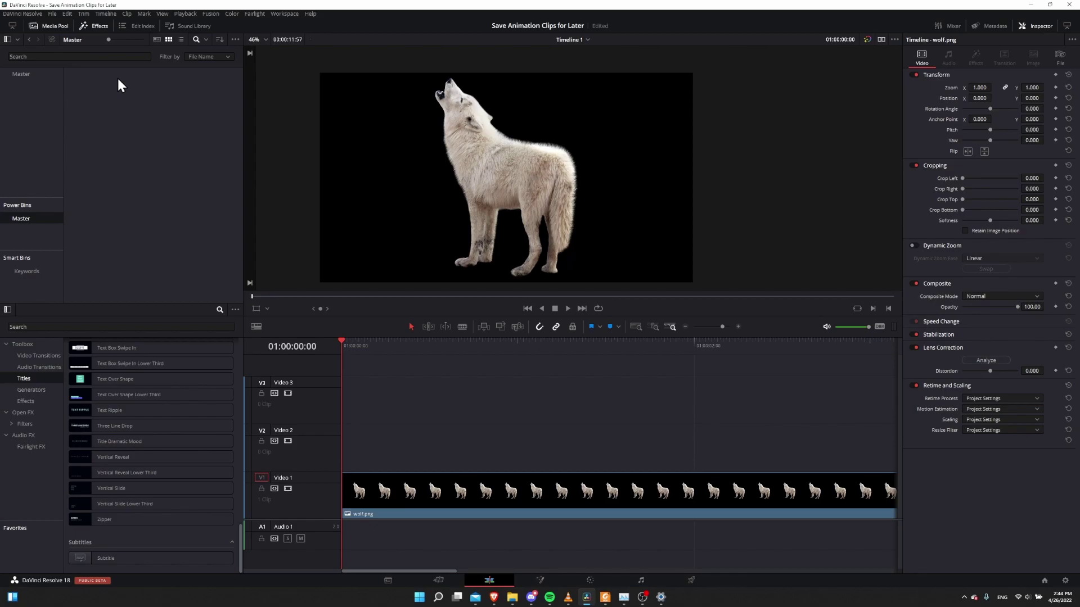
{"action": "left_click", "coordinate": [22, 74]}
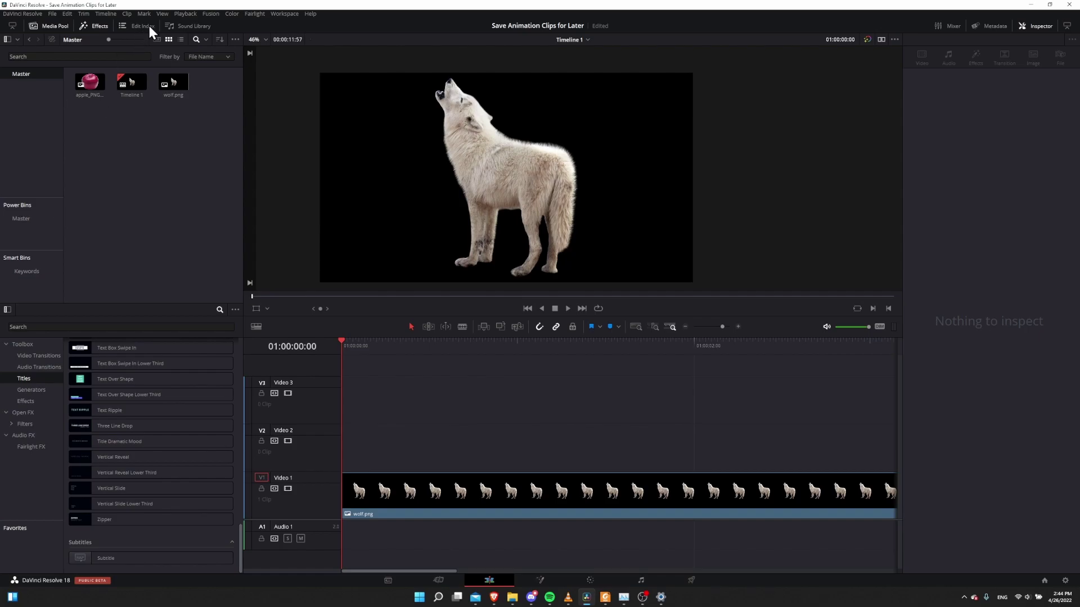
{"action": "left_click", "coordinate": [163, 13]}
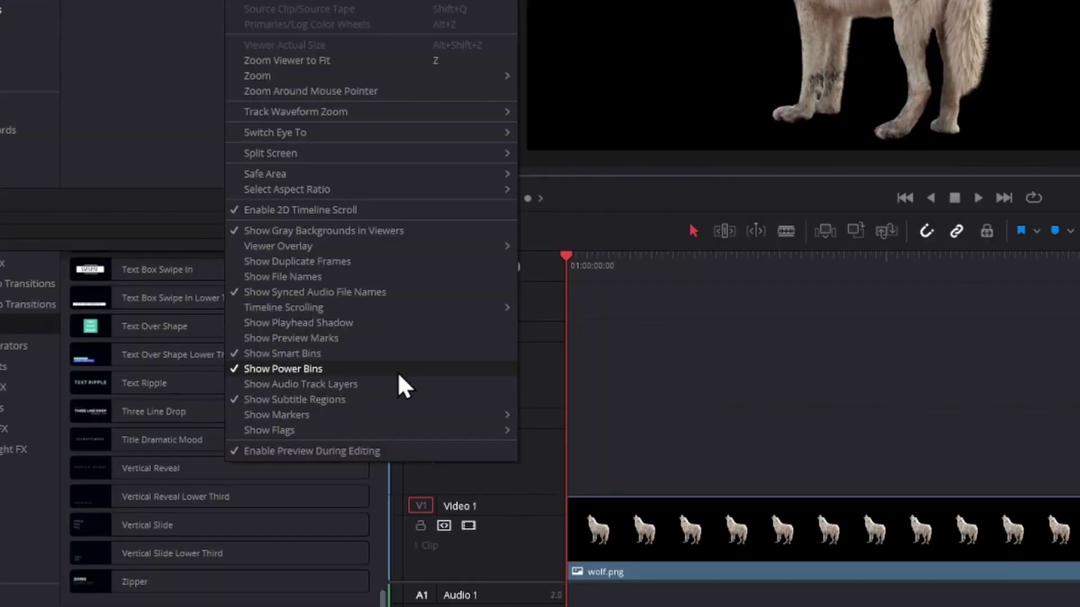
{"action": "left_click", "coordinate": [397, 371]}
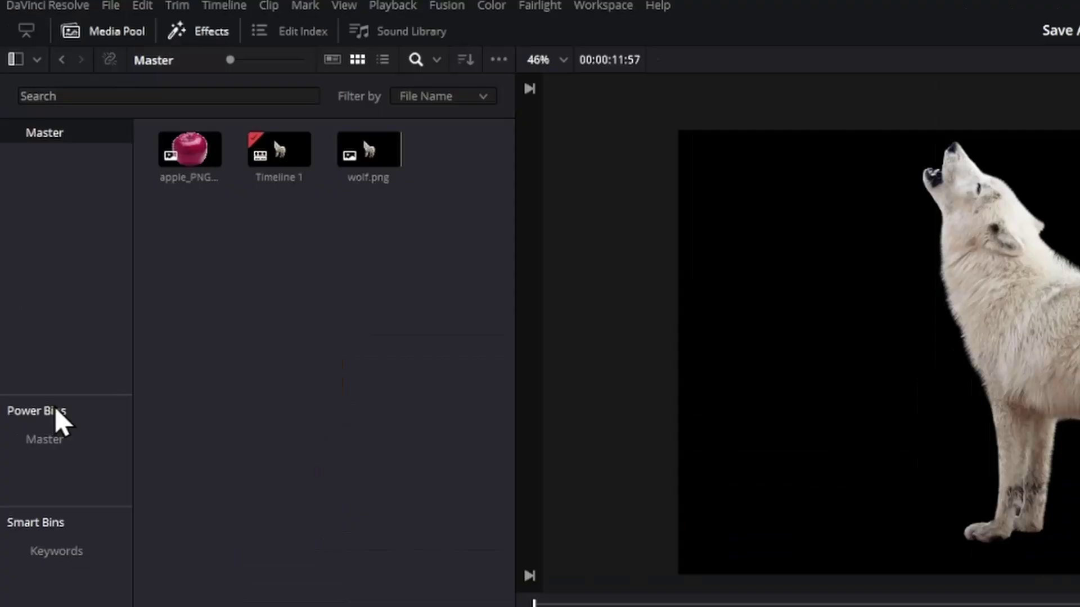
Inspect the contents of the Power Bins' Master bin and return to the project's own Master bin
{"action": "left_click", "coordinate": [48, 439]}
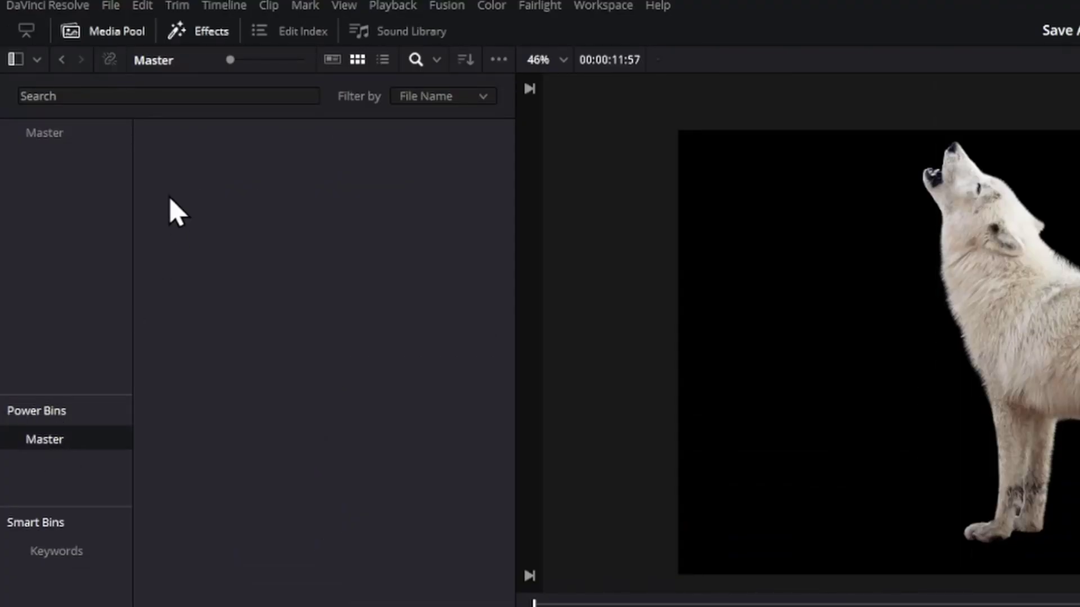
{"action": "left_click_drag", "start_coordinate": [150, 152], "coordinate": [489, 579]}
{"action": "left_click", "coordinate": [54, 133]}
{"action": "left_click_drag", "start_coordinate": [90, 176], "coordinate": [213, 72]}
{"action": "left_click", "coordinate": [226, 78]}
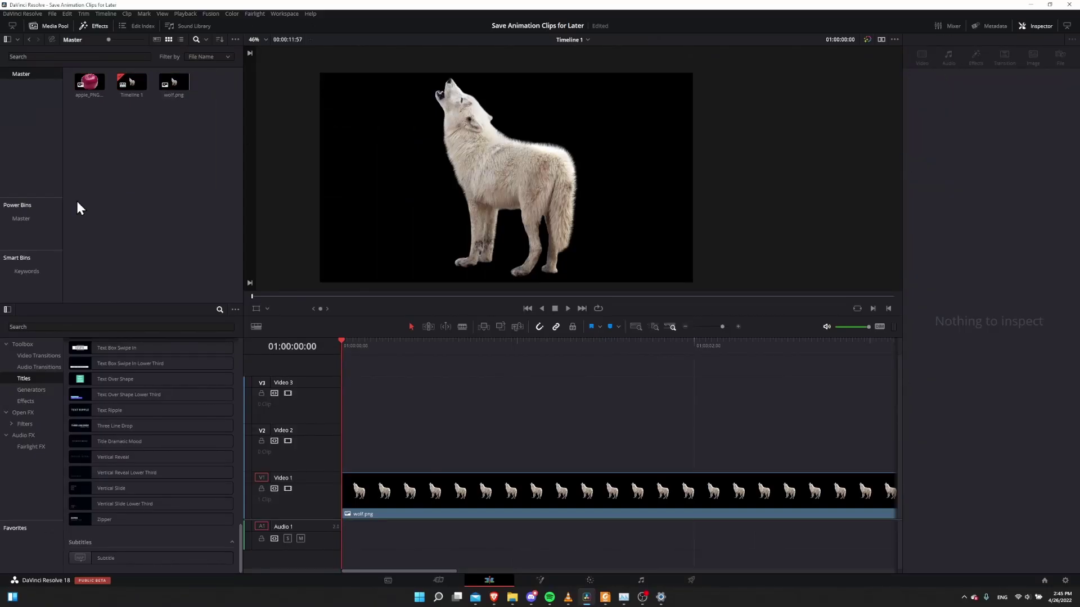
{"action": "left_click", "coordinate": [396, 491]}
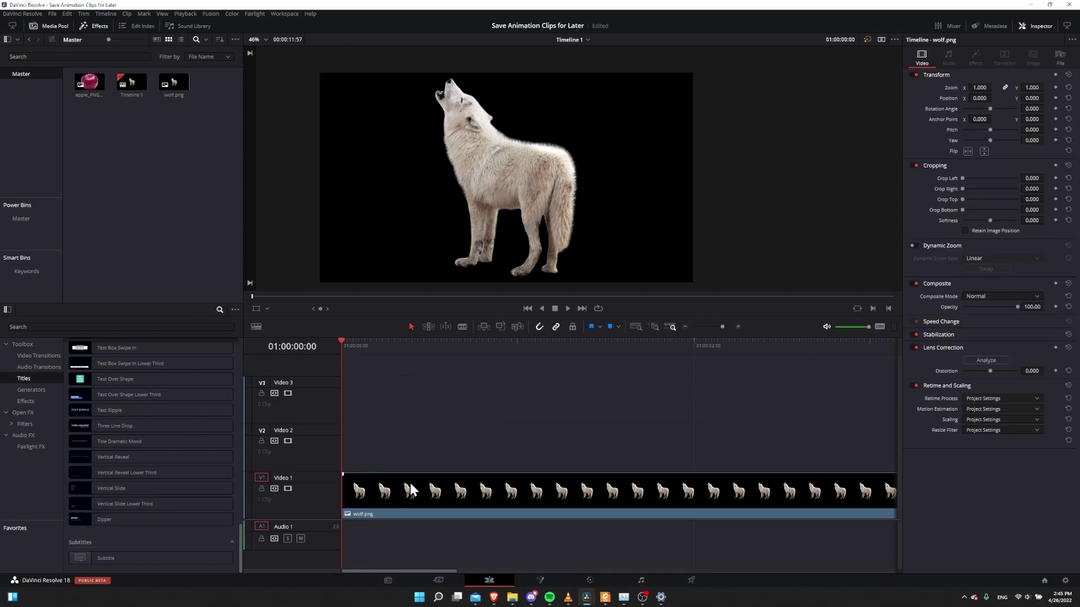
{"action": "right_click", "coordinate": [410, 485]}
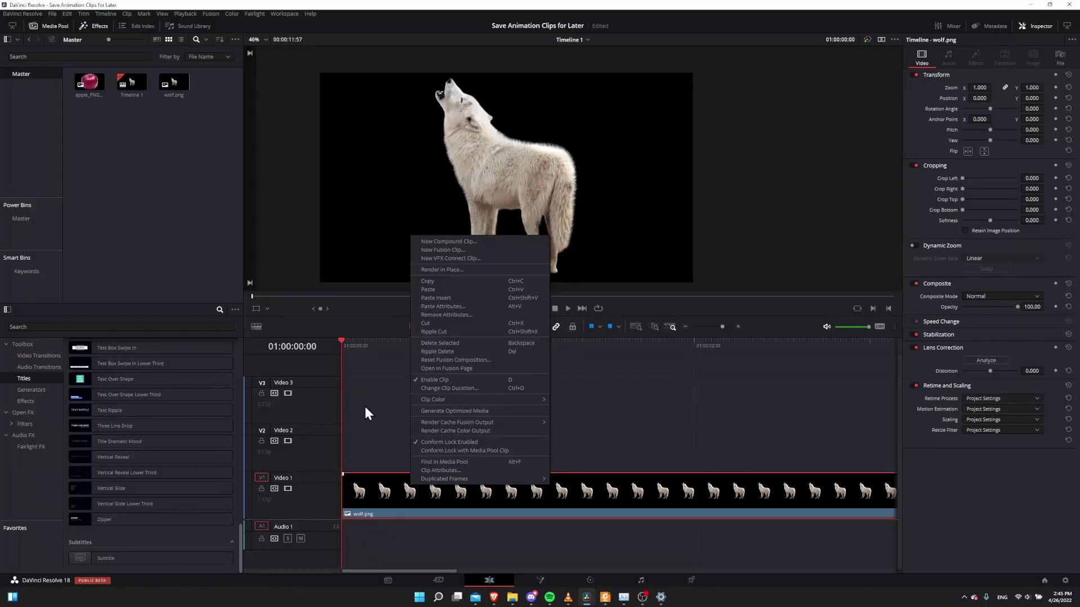
{"action": "left_click", "coordinate": [363, 402]}
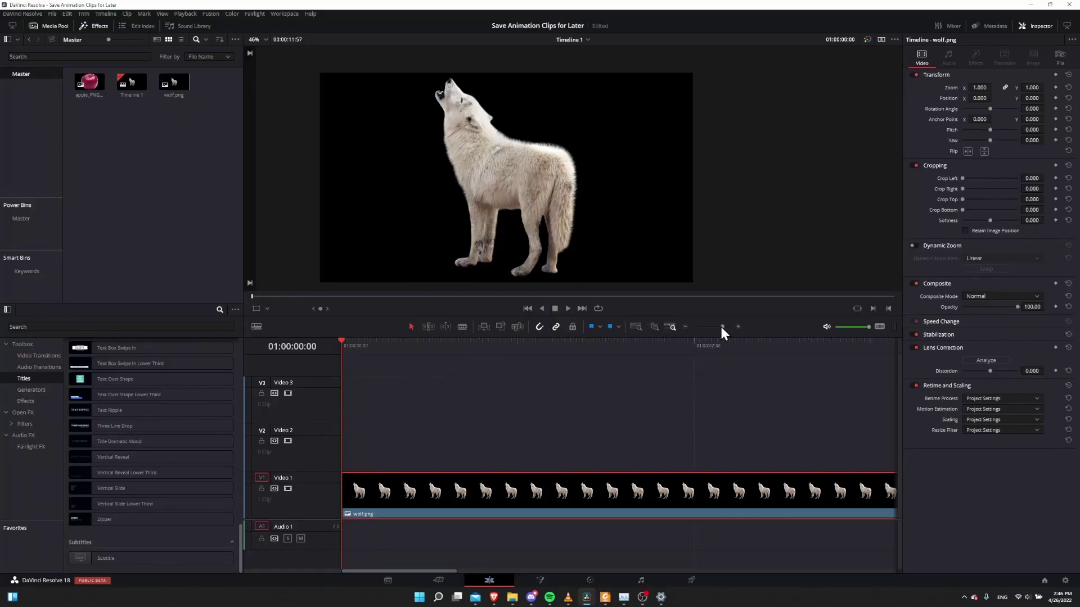
Set the wolf.png clip's zoom to 0.5 and add a zoom keyframe at the start of the timeline
{"action": "left_click_drag", "start_coordinate": [721, 328], "coordinate": [717, 328]}
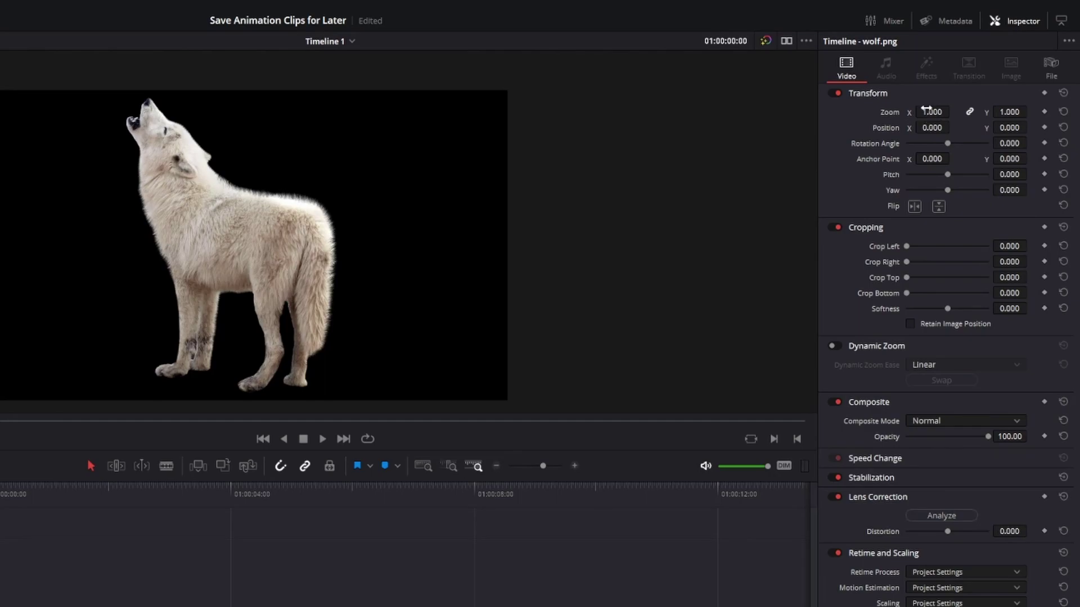
{"action": "double_click", "coordinate": [928, 110]}
{"action": "type", "text": ".5"}
{"action": "key", "text": "Return"}
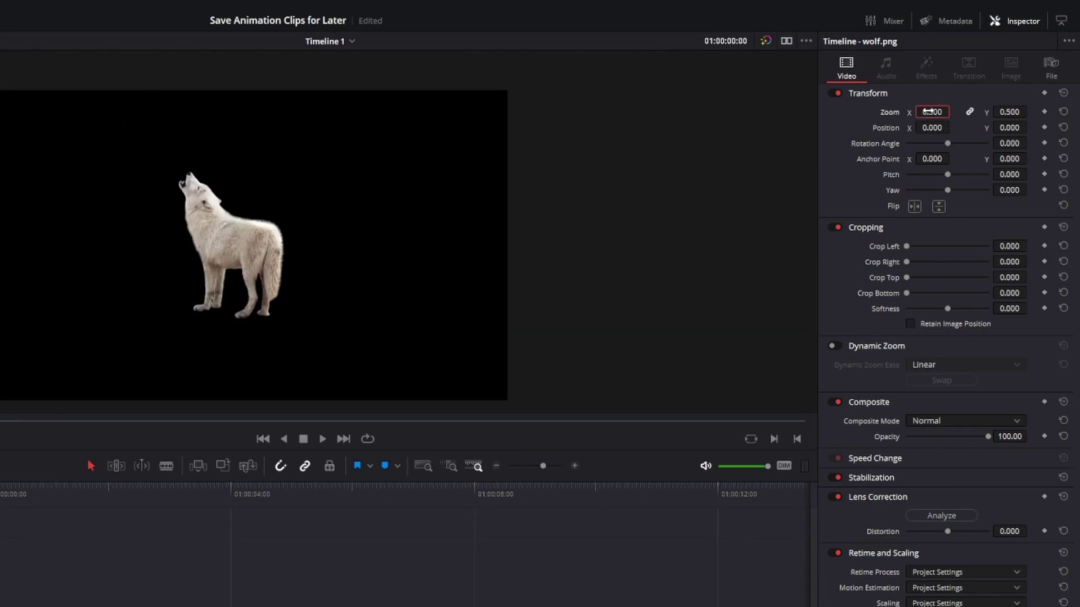
{"action": "left_click", "coordinate": [1044, 111]}
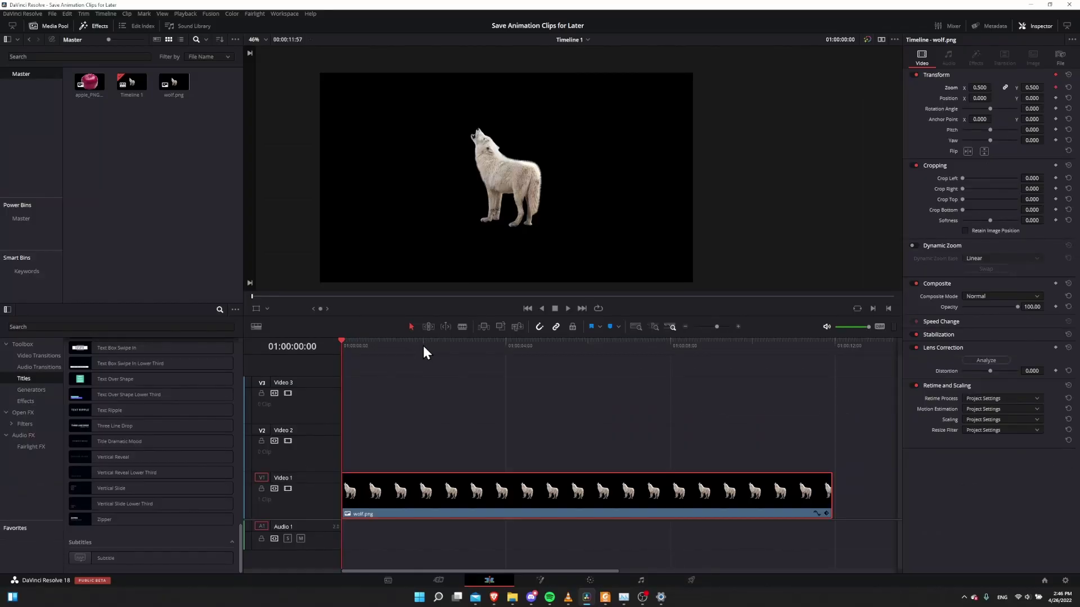
Keyframe the wolf.png clip's zoom at 1.000 at timecode 01:00:01:00
{"action": "left_click", "coordinate": [385, 345]}
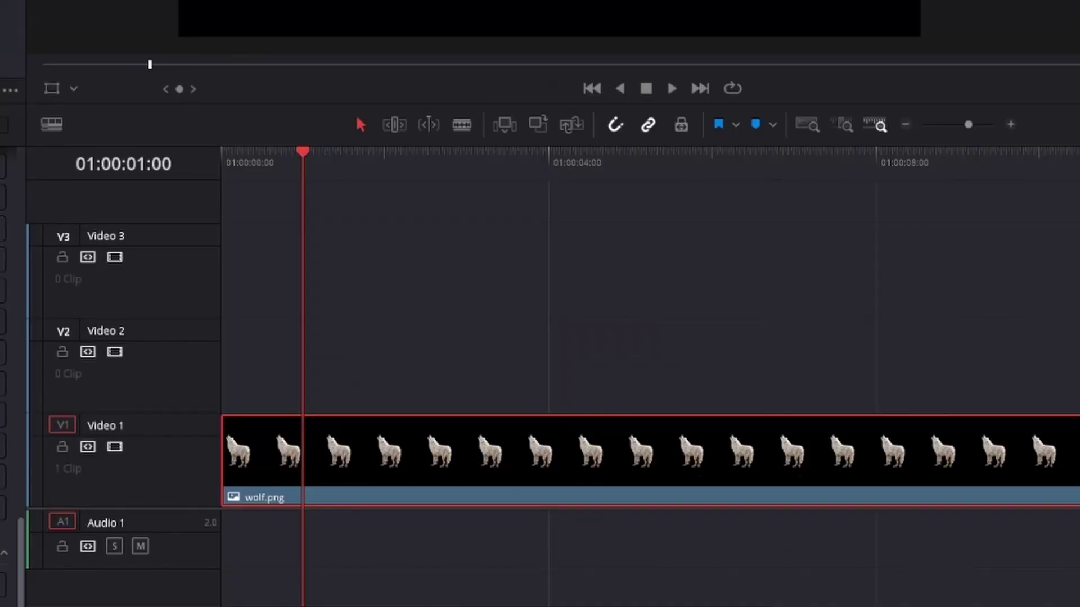
{"action": "double_click", "coordinate": [925, 114]}
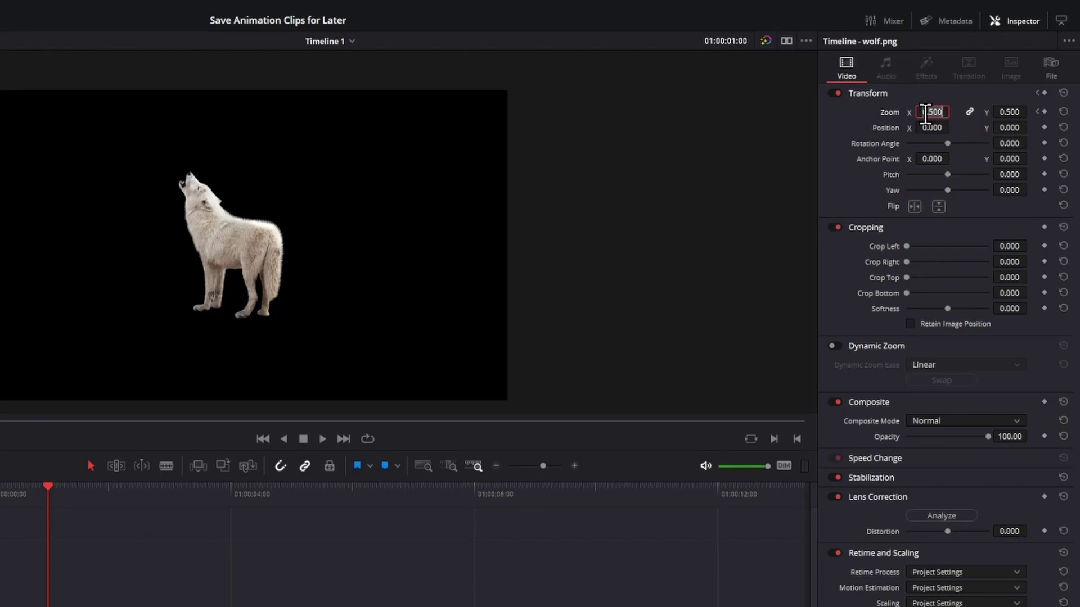
{"action": "type", "text": "1"}
{"action": "key", "text": "Return"}
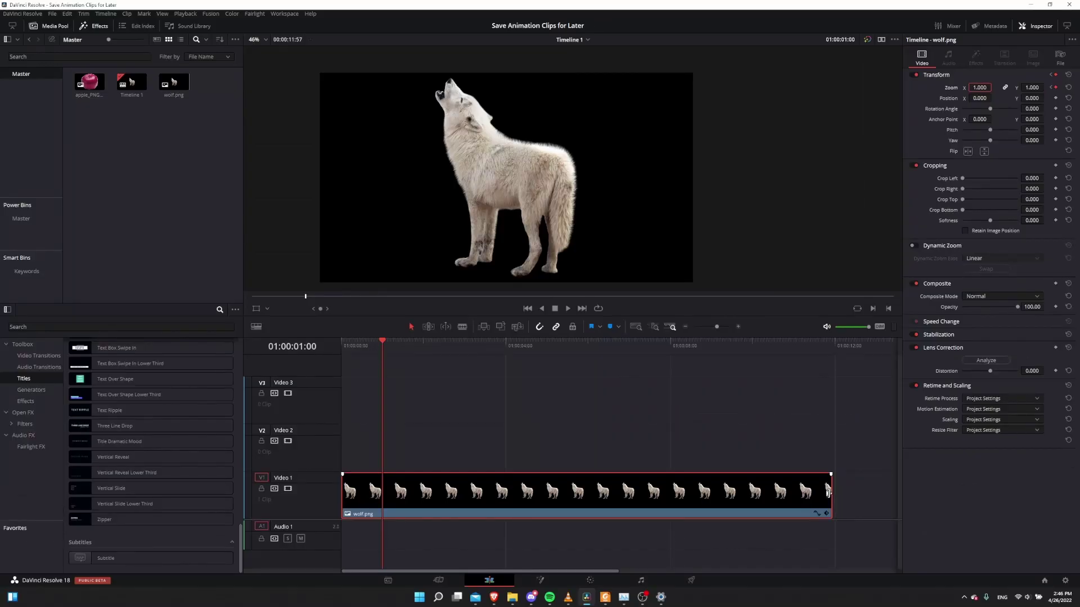
Trim the wolf.png clip to end at 01:00:02:00 and keyframe its zoom at 0.5 at that end
{"action": "left_click_drag", "start_coordinate": [830, 495], "coordinate": [422, 481]}
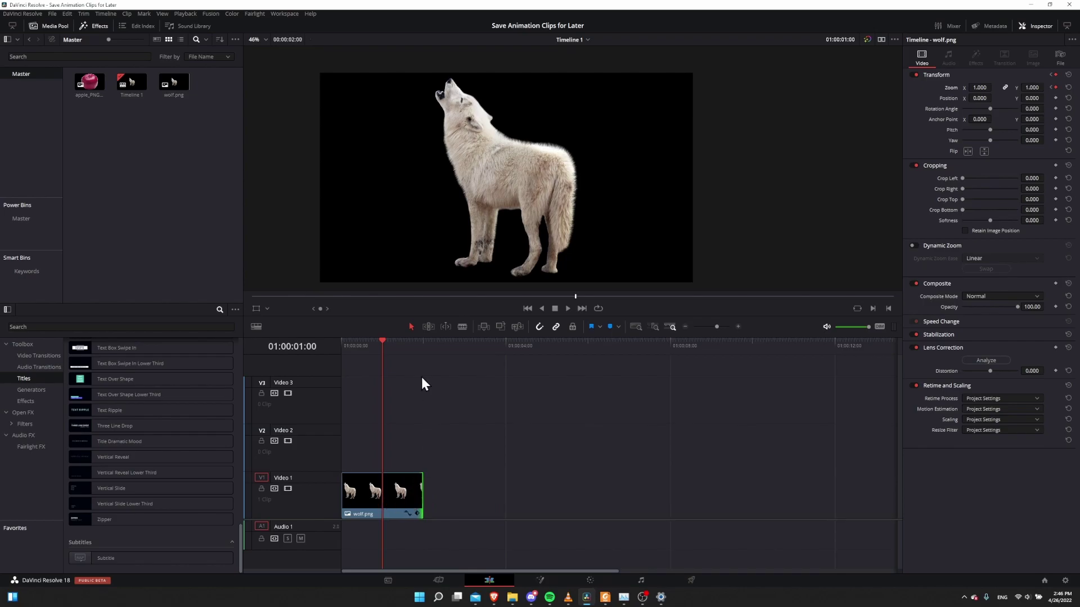
{"action": "left_click", "coordinate": [419, 347]}
{"action": "left_click", "coordinate": [411, 498]}
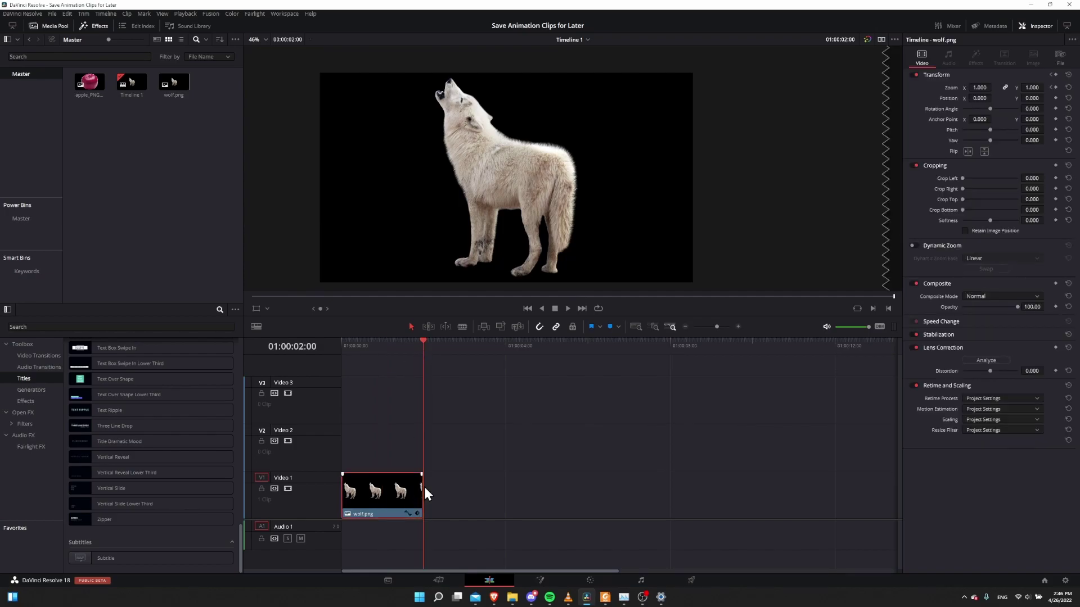
{"action": "left_click", "coordinate": [981, 87]}
{"action": "type", "text": "0.5"}
{"action": "key", "text": "Return"}
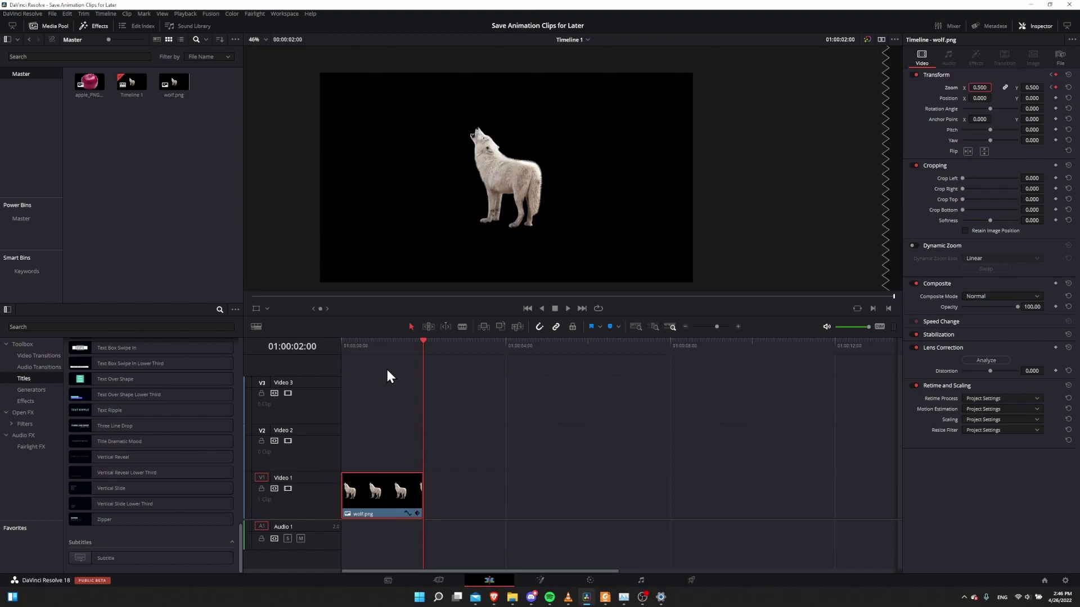
Play the wolf clip's zoom animation from the start of the timeline
{"action": "key", "text": "Home"}
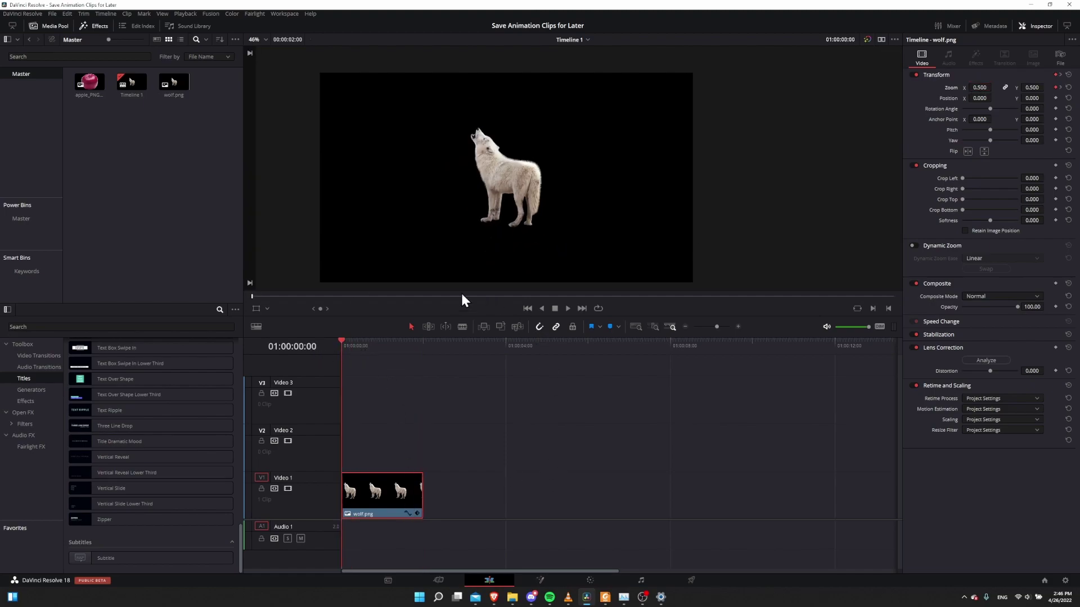
{"action": "key", "text": "space"}
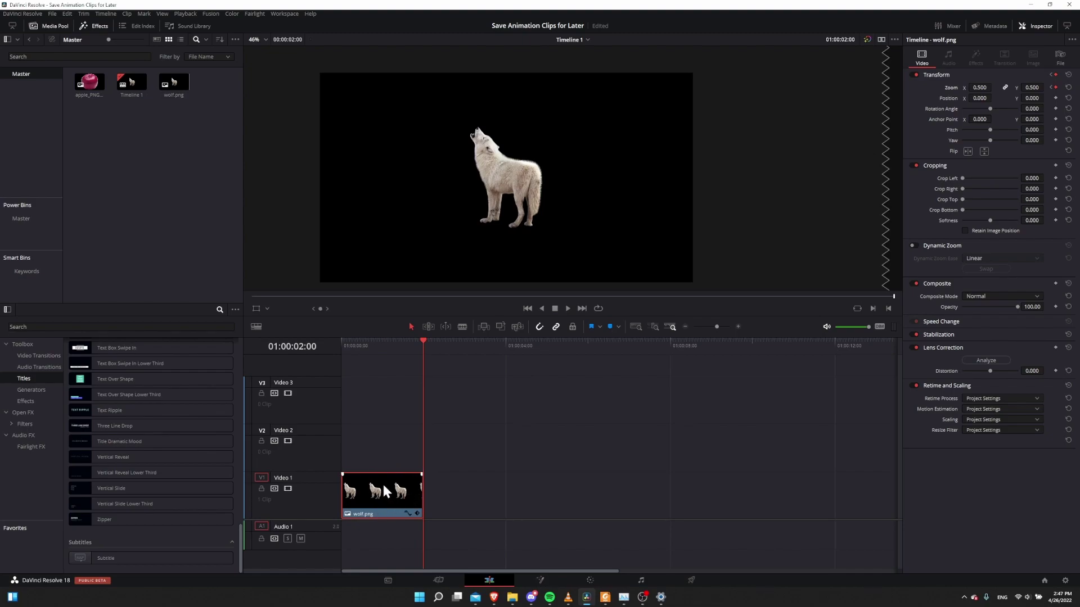
Save the animated wolf.png clip from the timeline into the Power Bins' Master bin
{"action": "left_click_drag", "start_coordinate": [382, 487], "coordinate": [364, 510]}
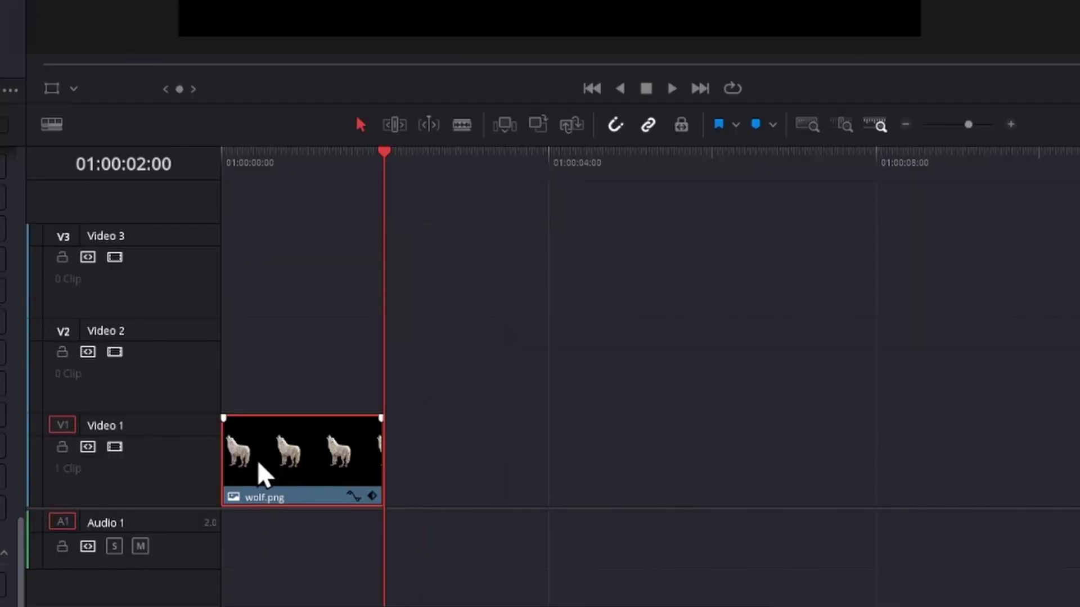
{"action": "left_click_drag", "start_coordinate": [258, 463], "coordinate": [63, 453]}
{"action": "left_click_drag", "start_coordinate": [298, 344], "coordinate": [127, 41]}
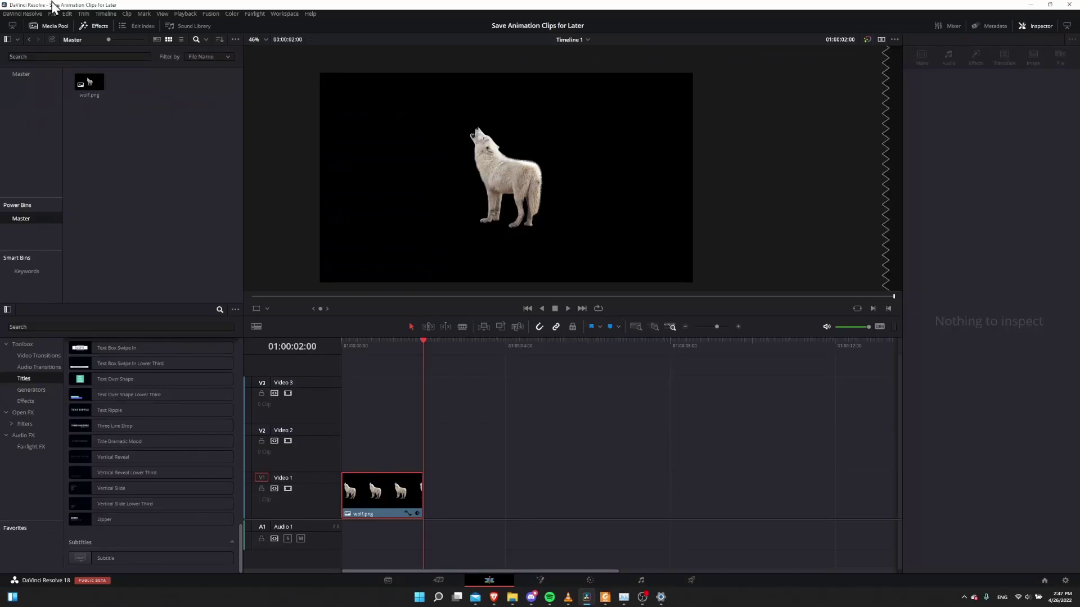
Open the How to Animate project and show the contents of its Power Bins' Master bin
{"action": "left_click", "coordinate": [55, 13]}
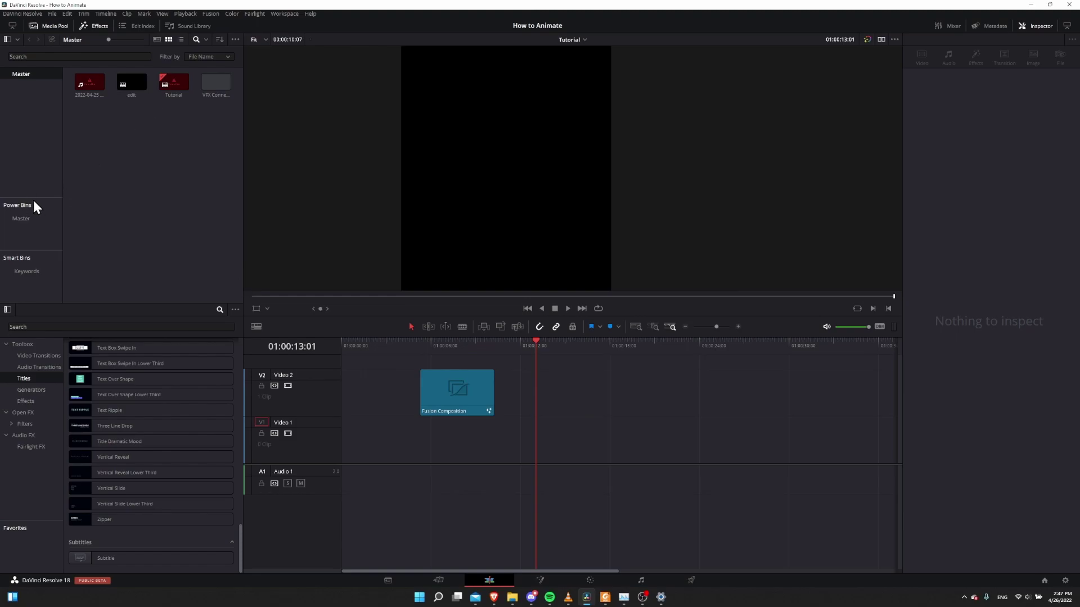
{"action": "left_click", "coordinate": [31, 218]}
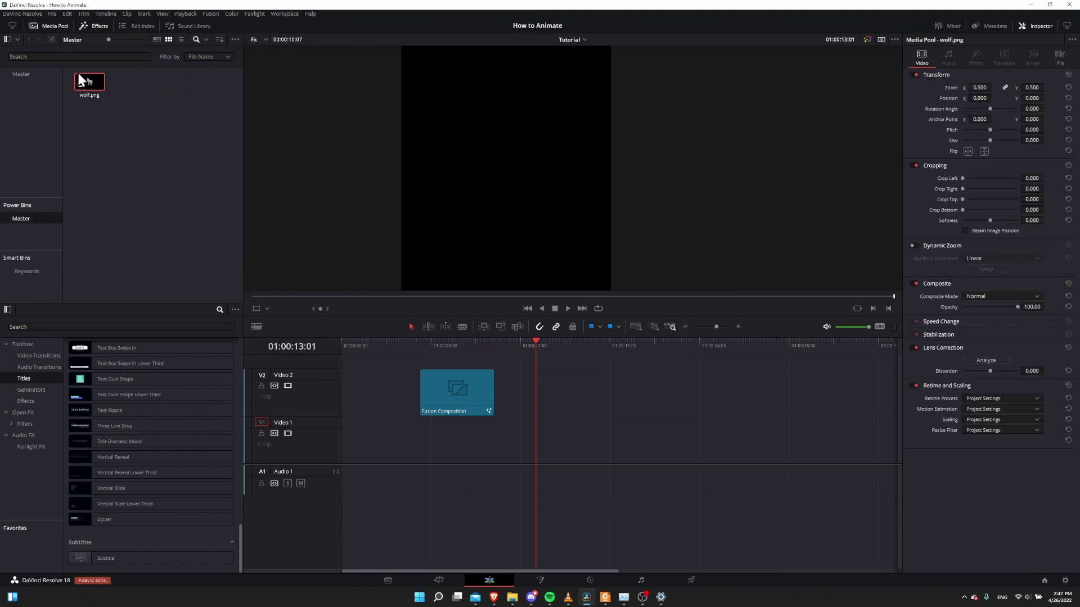
{"action": "left_click", "coordinate": [107, 116]}
Place the saved wolf.png clip on Video 2 after the Fusion Composition and play it from its start
{"action": "left_click", "coordinate": [88, 85]}
{"action": "left_click_drag", "start_coordinate": [90, 77], "coordinate": [532, 393]}
{"action": "left_click", "coordinate": [526, 341]}
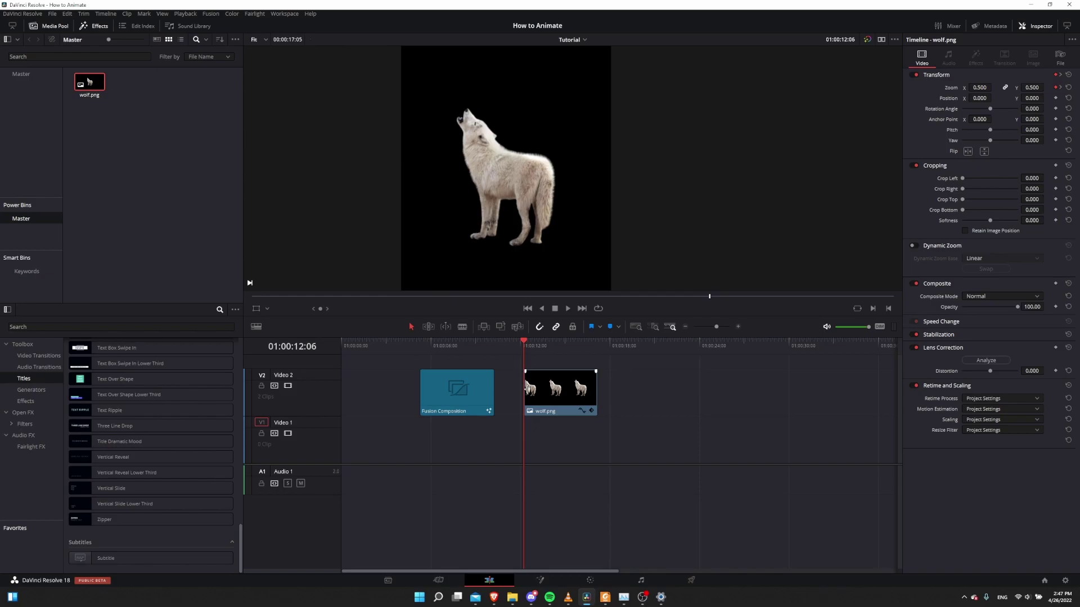
{"action": "key", "text": "space"}
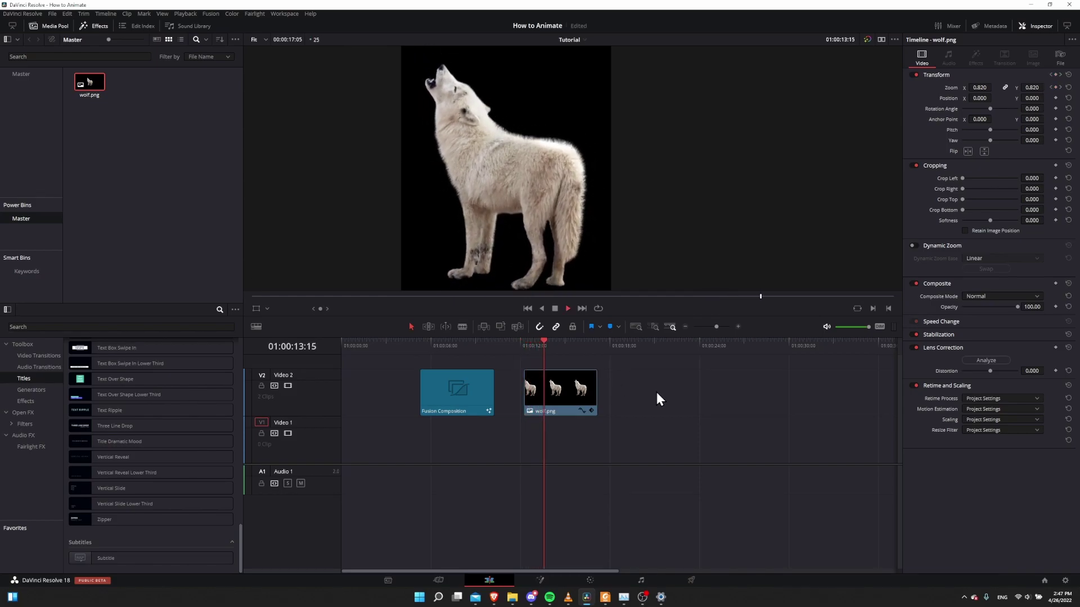
{"action": "key", "text": "space"}
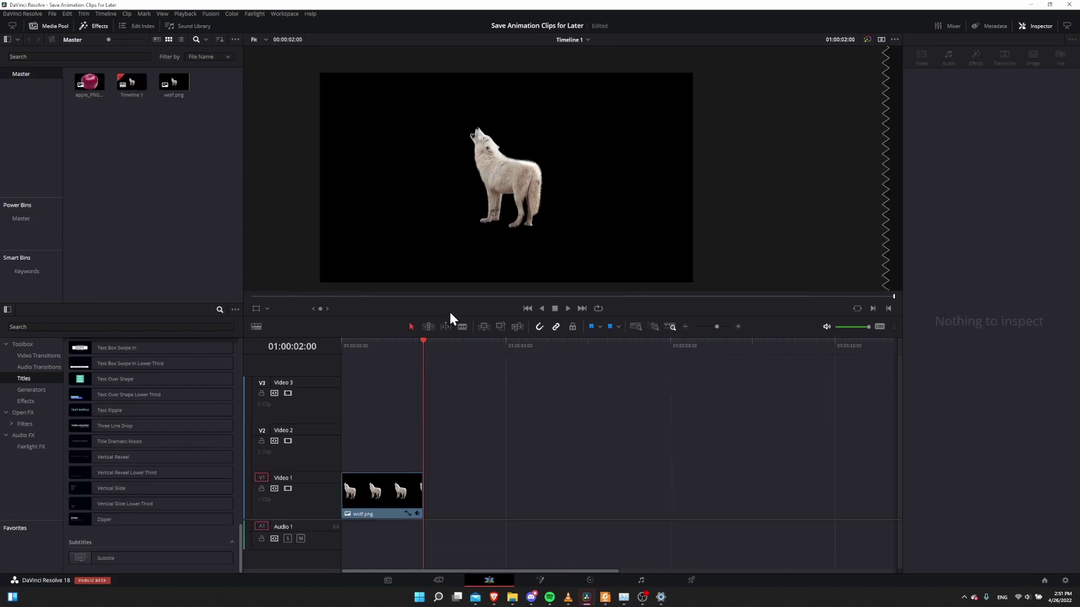
In the Save Animation Clips for Later project, add the apple image to Video 2 and align the wolf clip's start beneath it
{"action": "left_click", "coordinate": [40, 217]}
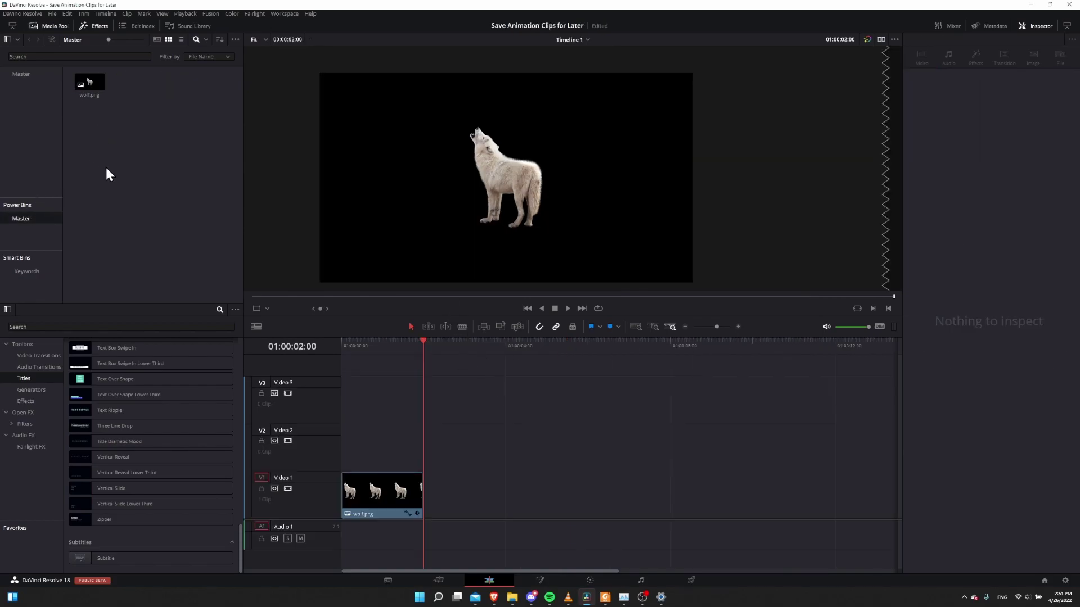
{"action": "left_click", "coordinate": [24, 72]}
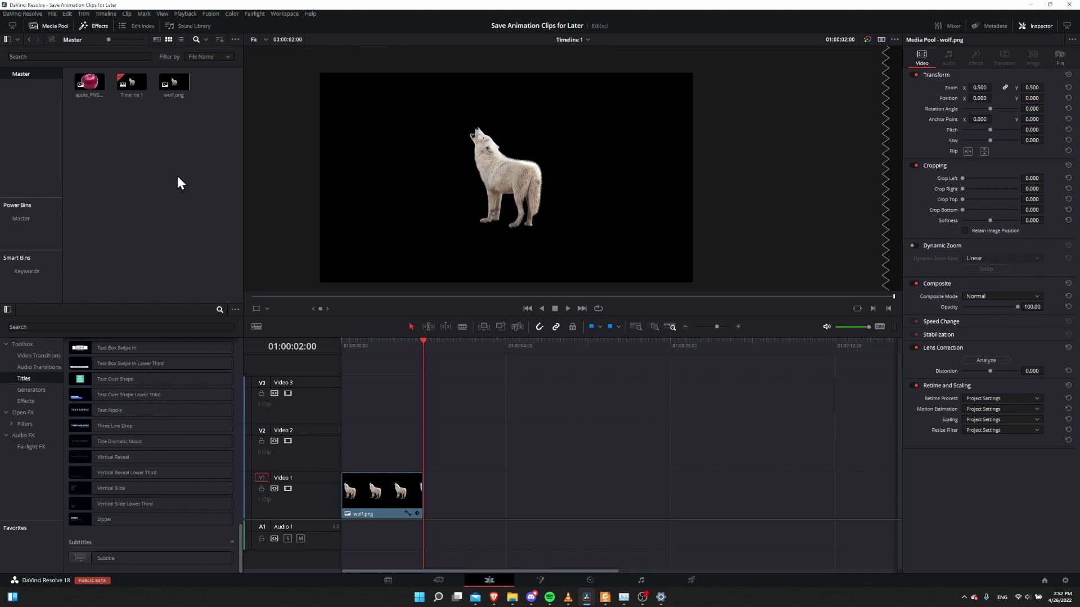
{"action": "left_click_drag", "start_coordinate": [92, 83], "coordinate": [394, 444]}
{"action": "left_click", "coordinate": [393, 488]}
{"action": "left_click_drag", "start_coordinate": [394, 488], "coordinate": [441, 487]}
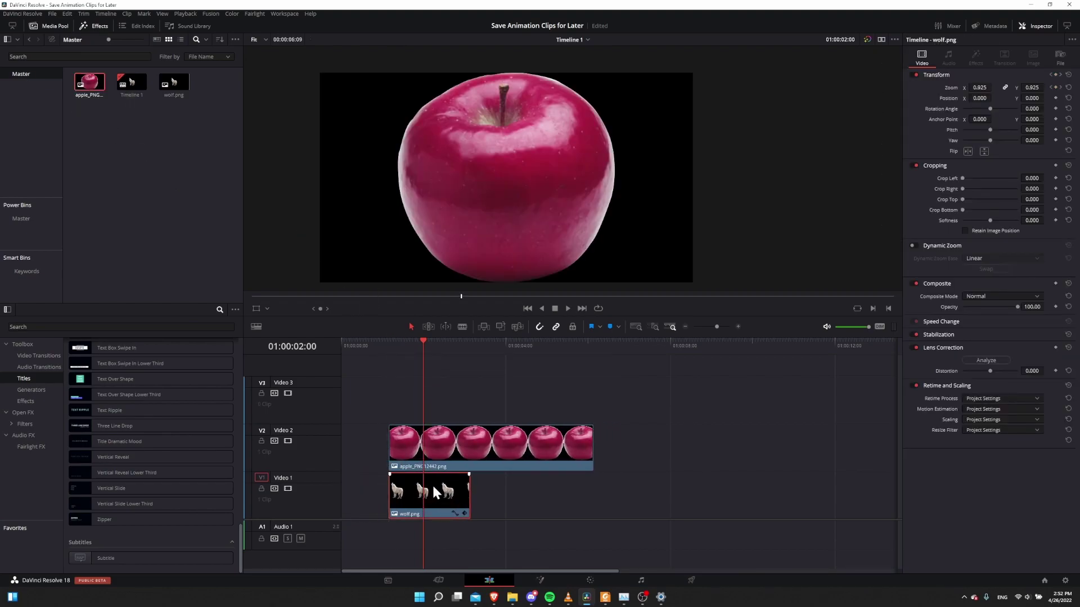
Scale the apple clip to a zoom of 0.290, shift its position to X 1019, and save the project
{"action": "left_click", "coordinate": [482, 457]}
{"action": "left_click_drag", "start_coordinate": [979, 87], "coordinate": [939, 87]}
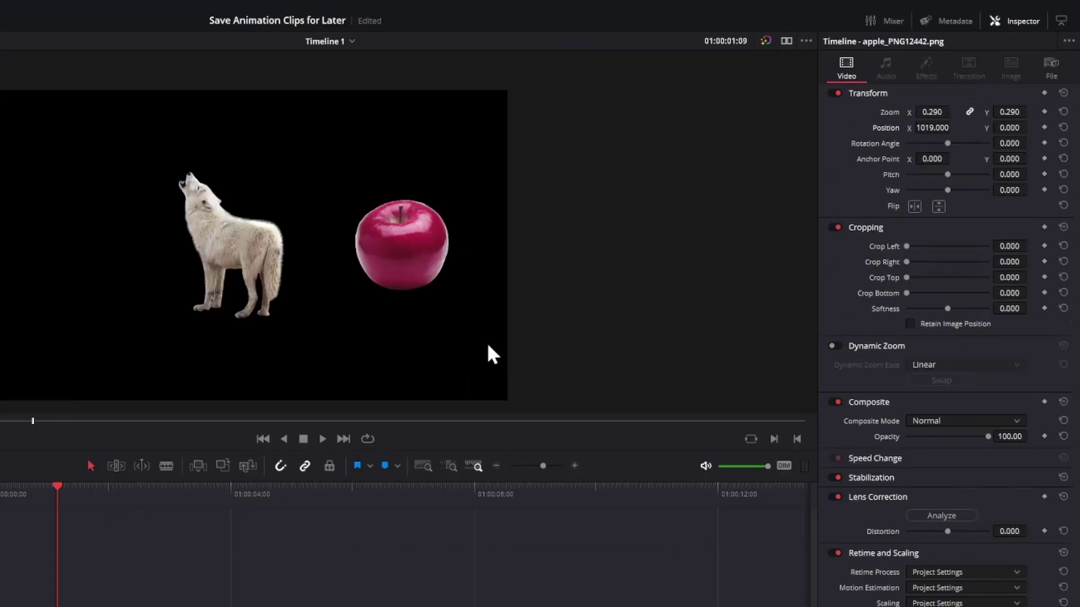
{"action": "key", "text": "ctrl+s"}
Keyframe the apple's position so that it moves down to Y -298
{"action": "left_click", "coordinate": [82, 489]}
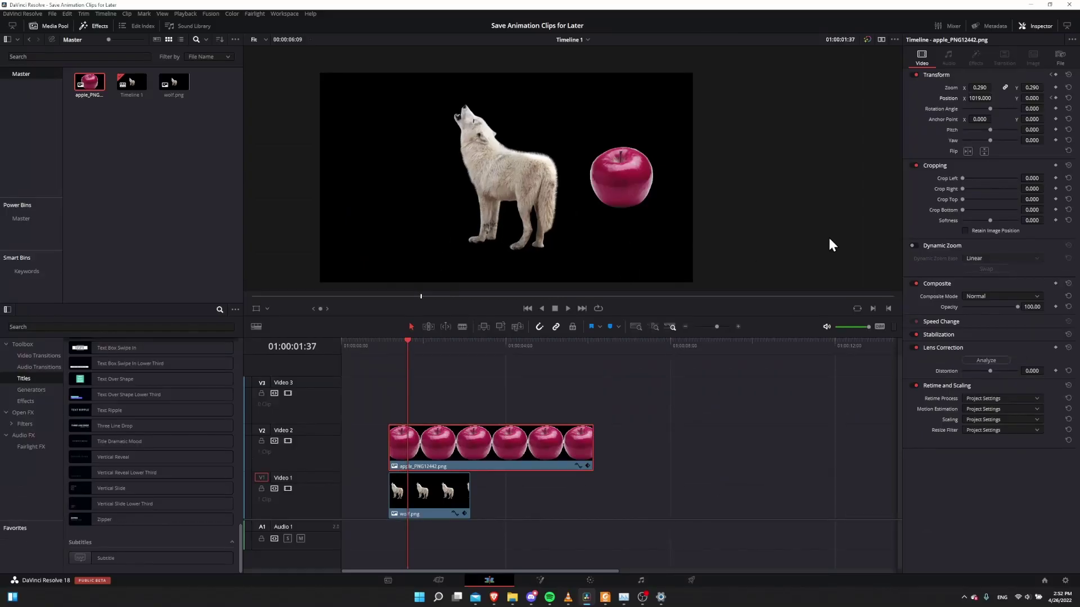
{"action": "left_click", "coordinate": [1045, 127]}
{"action": "left_click", "coordinate": [1055, 98]}
{"action": "mouse_move", "coordinate": [1035, 98]}
{"action": "left_mouse_down"}
{"action": "mouse_move", "coordinate": [1057, 98]}
{"action": "mouse_move", "coordinate": [1000, 98]}
{"action": "mouse_move", "coordinate": [1042, 98]}
{"action": "left_mouse_up"}
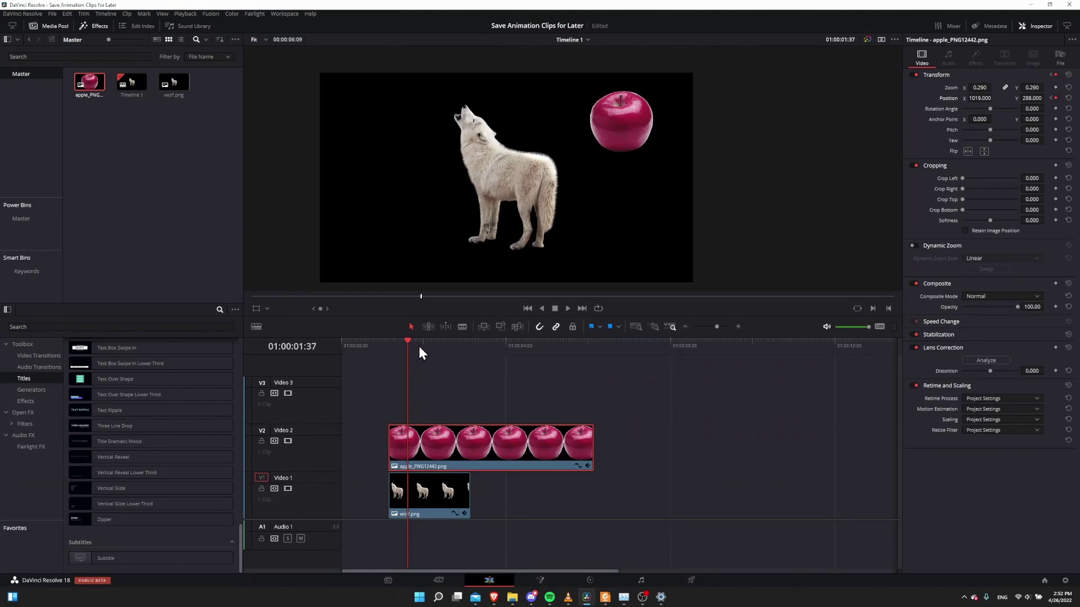
Play the timeline from before the clips to check the combined apple and wolf animations
{"action": "left_click", "coordinate": [423, 344]}
{"action": "left_click", "coordinate": [374, 344]}
{"action": "key", "text": "space"}
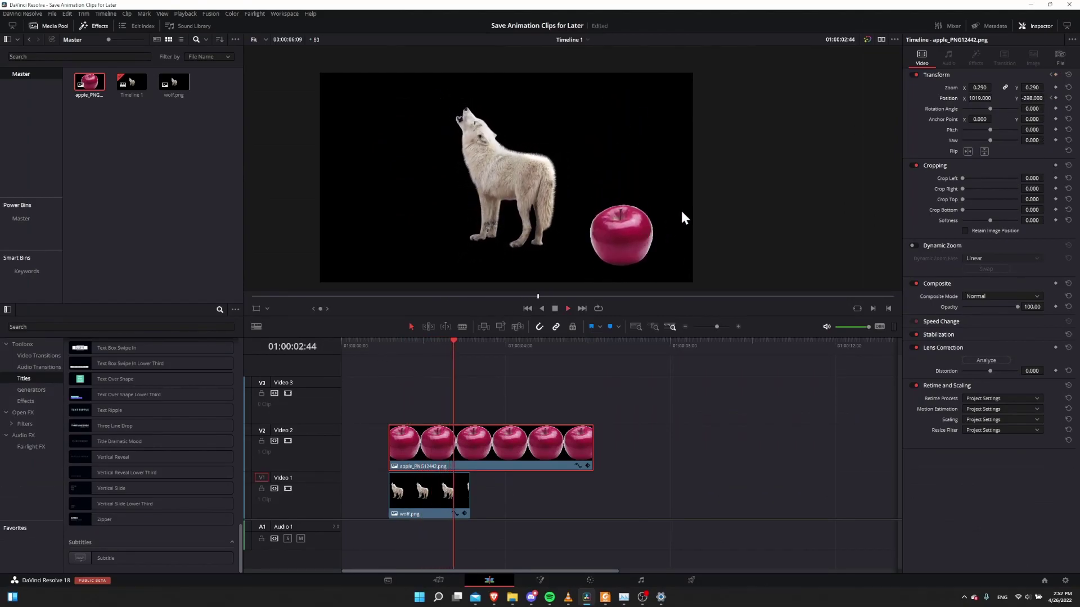
{"action": "left_click", "coordinate": [430, 344]}
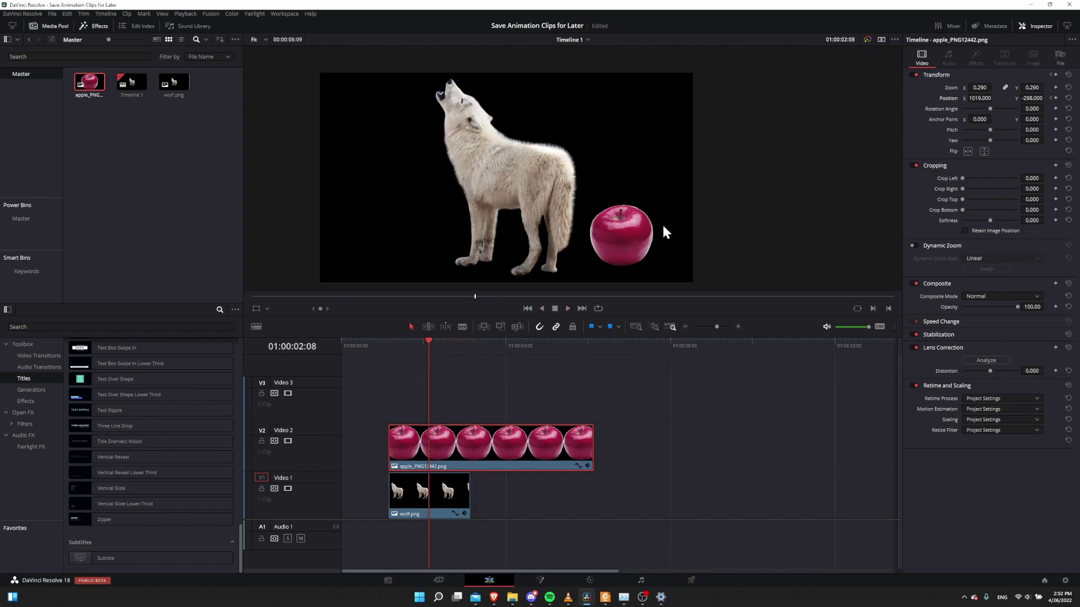
Combine the apple and wolf clips on the timeline into a new compound clip named apple_wolf
{"action": "left_click", "coordinate": [439, 484], "text": "ctrl"}
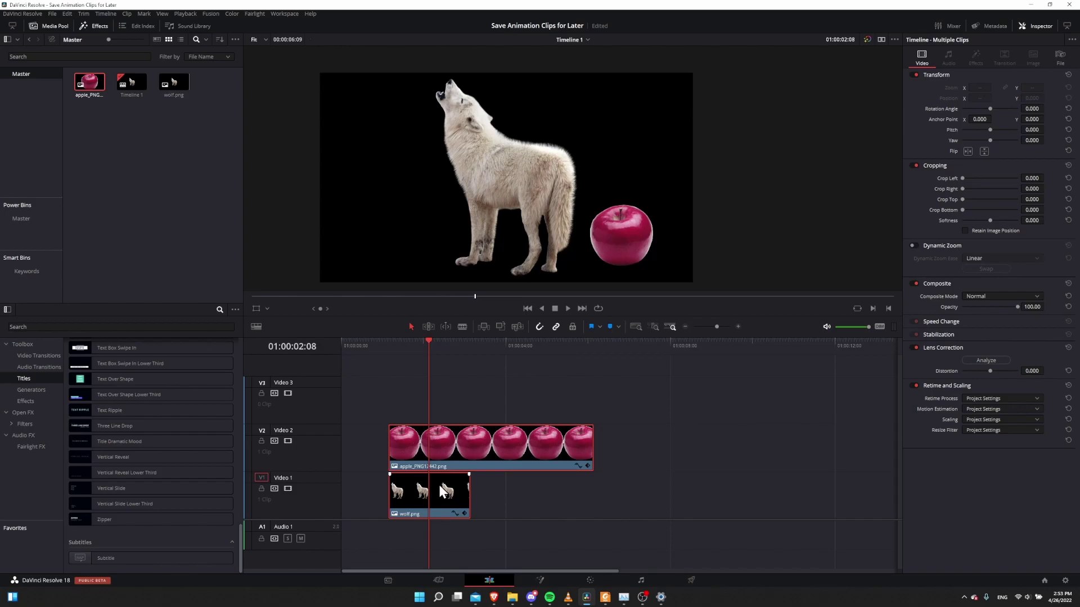
{"action": "right_click", "coordinate": [440, 483]}
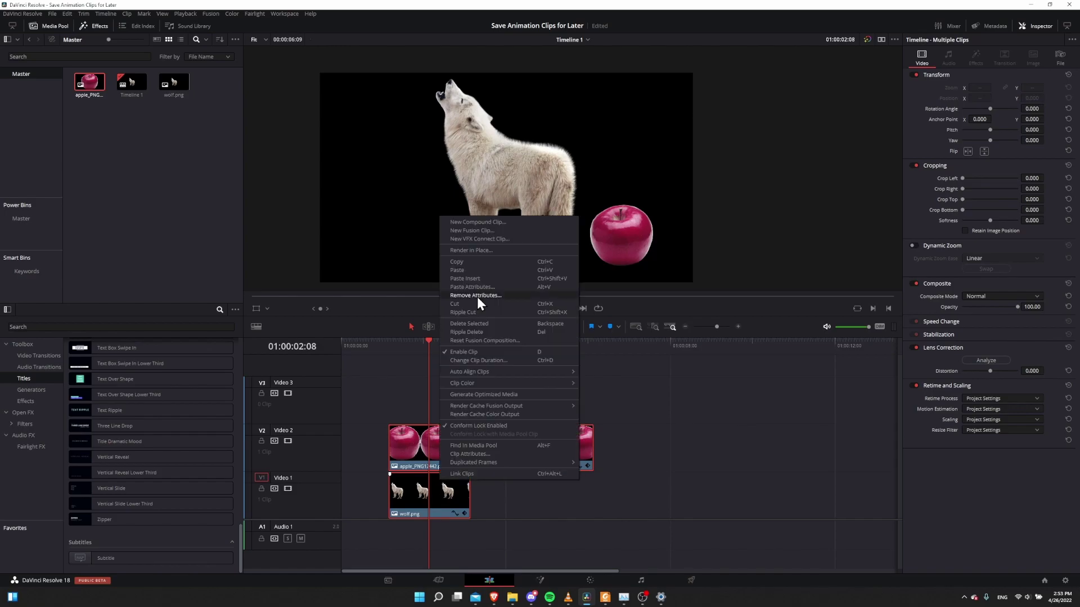
{"action": "left_click", "coordinate": [488, 222]}
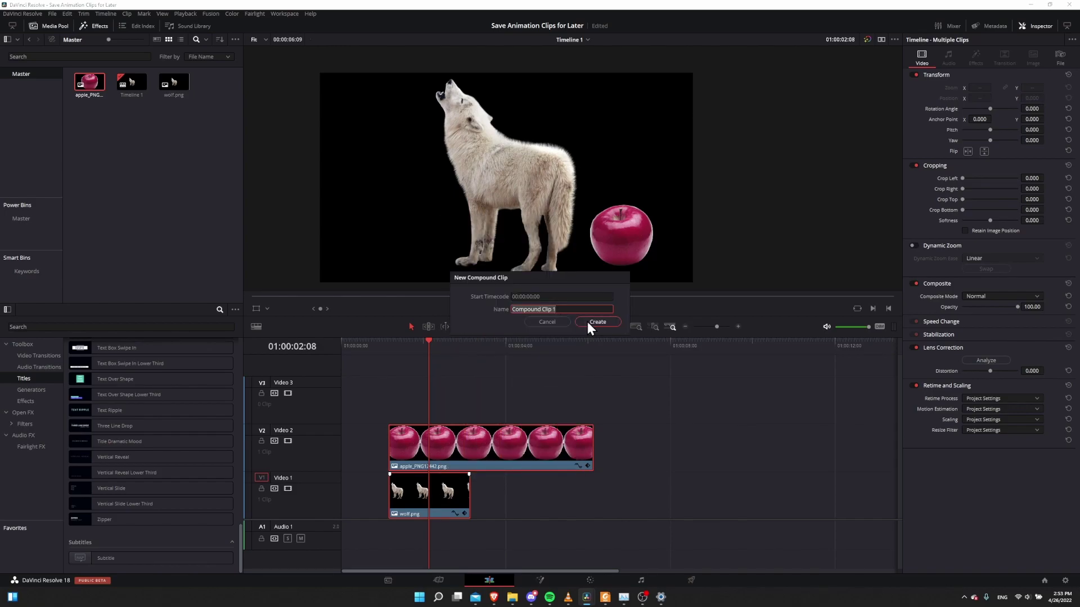
{"action": "type", "text": "apple_wp"}
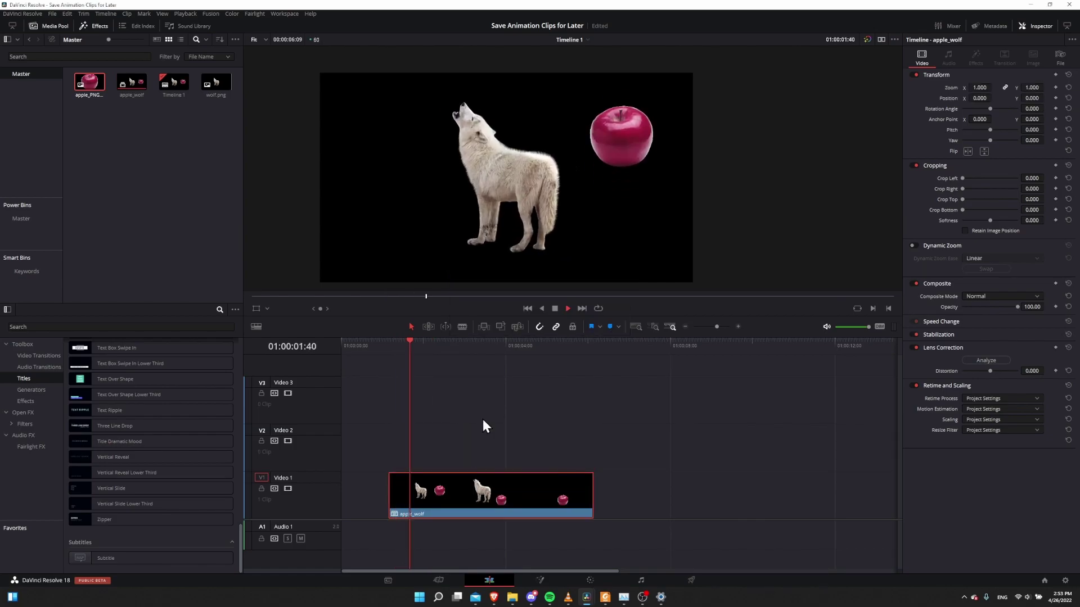
Play back the apple_wolf compound clip on the timeline and store it in the Master power bin
{"action": "key", "text": "space"}
{"action": "mouse_move", "coordinate": [484, 502]}
{"action": "left_mouse_down"}
{"action": "mouse_move", "coordinate": [481, 466]}
{"action": "mouse_move", "coordinate": [483, 488]}
{"action": "left_mouse_up"}
{"action": "left_click", "coordinate": [484, 442]}
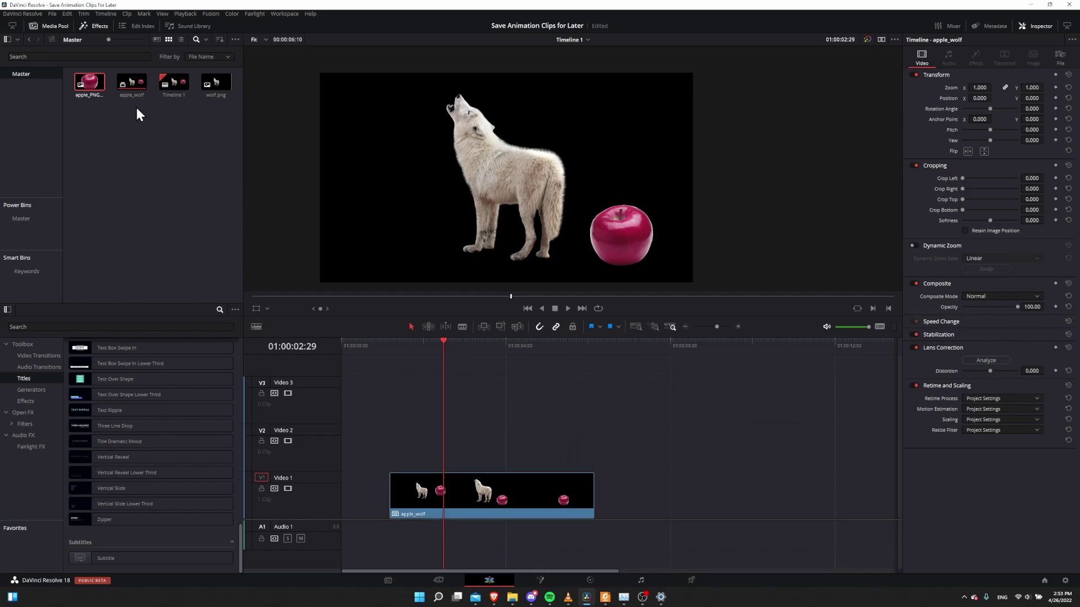
{"action": "left_click_drag", "start_coordinate": [136, 88], "coordinate": [43, 215]}
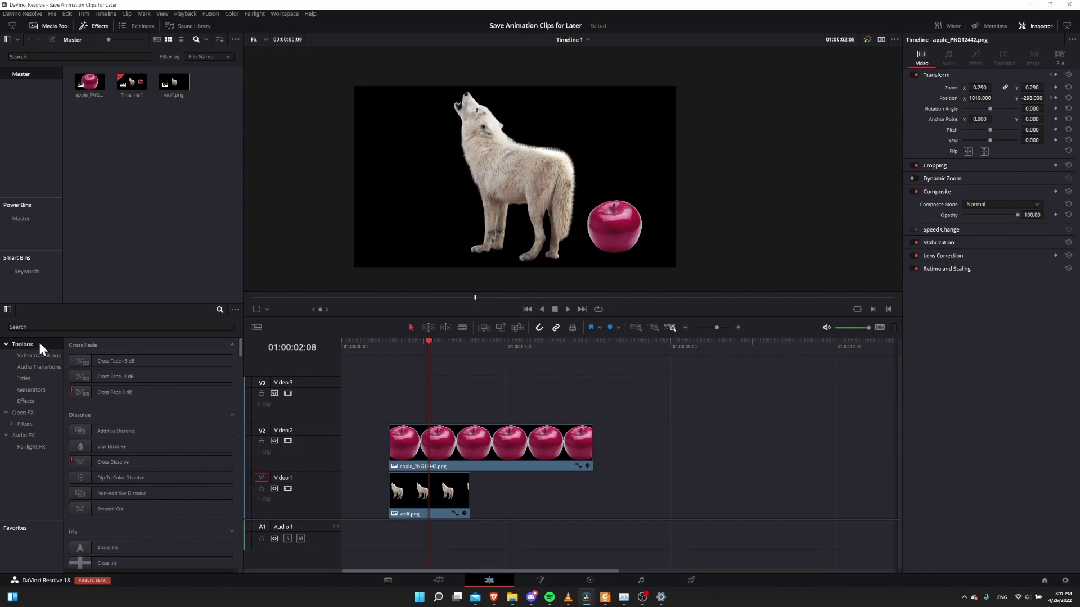
Search the effects for "fus" and place a Fusion Composition on Video 1 after the existing clips
{"action": "left_click", "coordinate": [57, 327]}
{"action": "type", "text": "fus"}
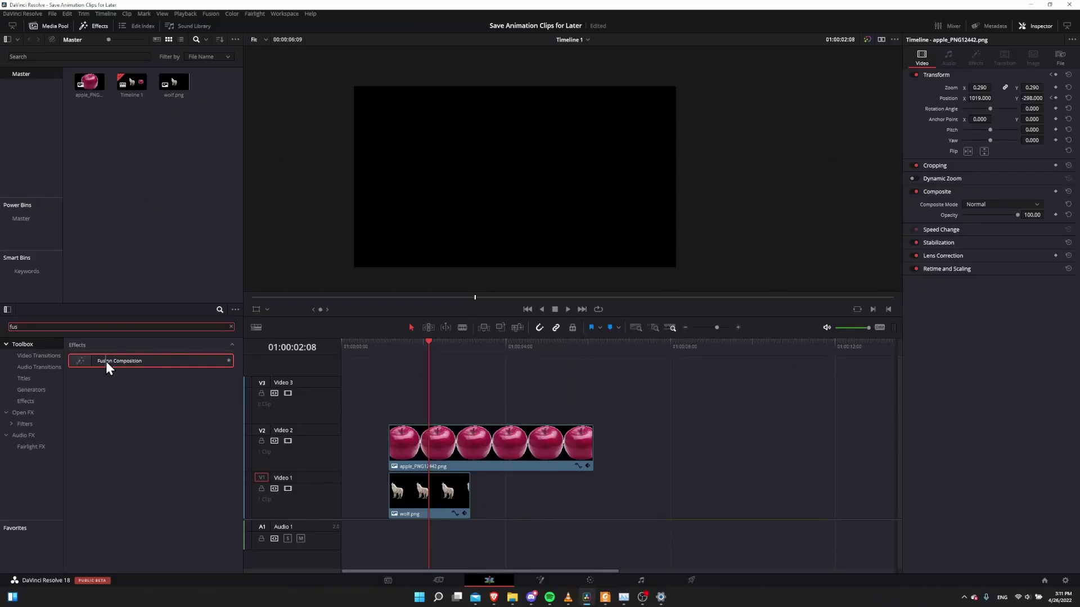
{"action": "left_click_drag", "start_coordinate": [105, 361], "coordinate": [632, 491]}
Open the new Fusion Composition on the Fusion page and move the MediaOut1 node farther right to make room in the node graph
{"action": "left_click", "coordinate": [652, 345]}
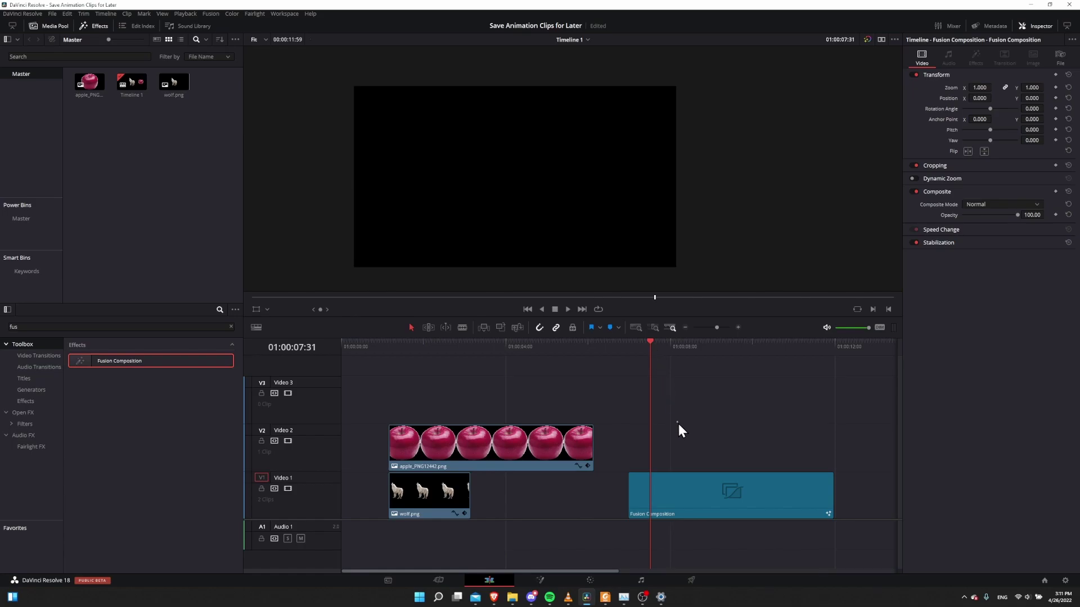
{"action": "left_click", "coordinate": [722, 493]}
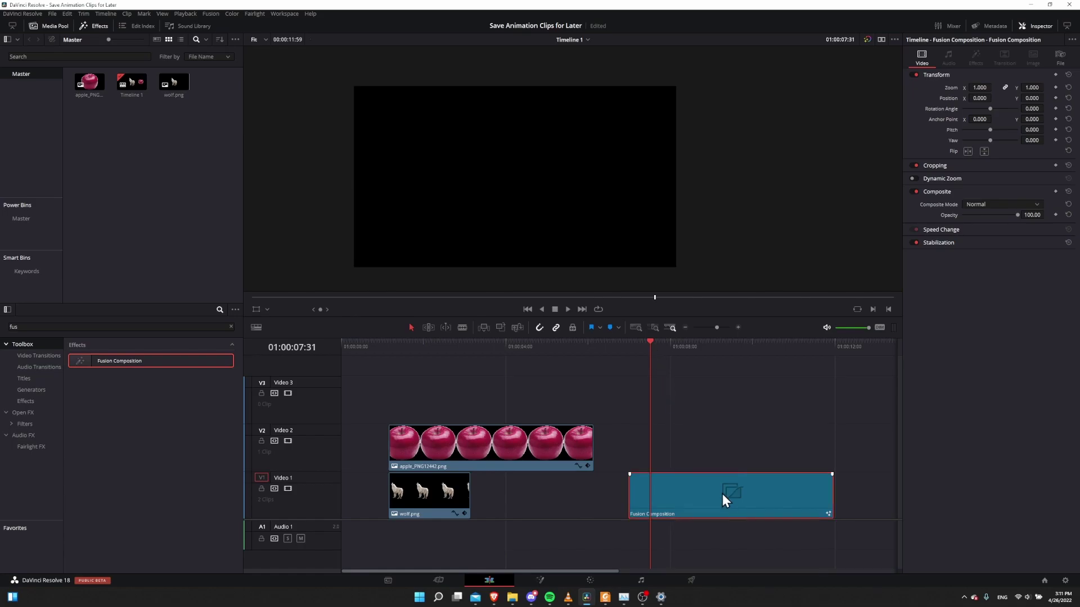
{"action": "left_click", "coordinate": [539, 579]}
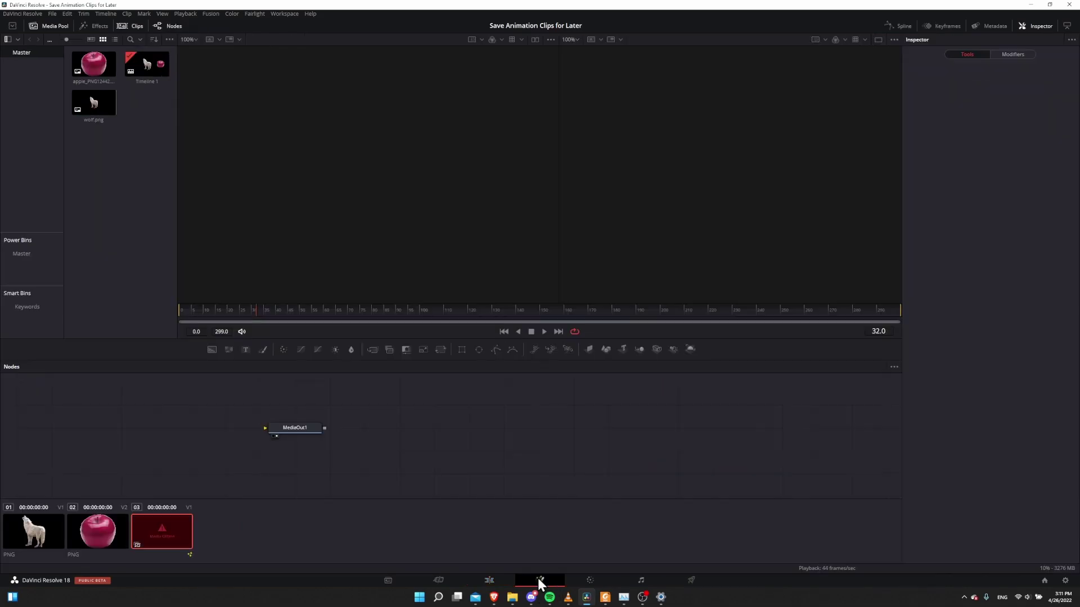
{"action": "left_click_drag", "start_coordinate": [368, 430], "coordinate": [566, 427]}
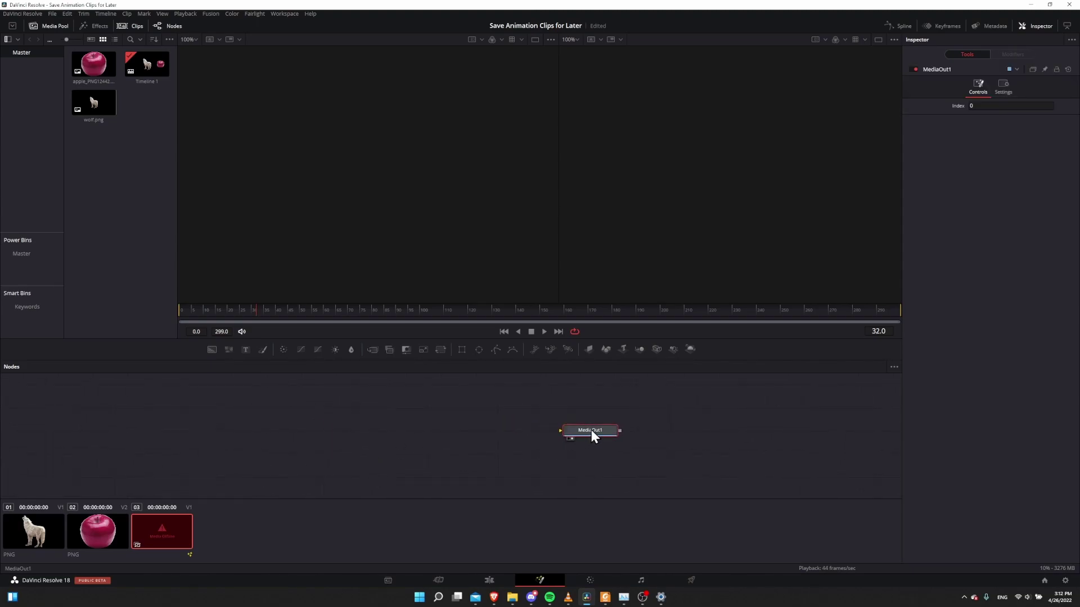
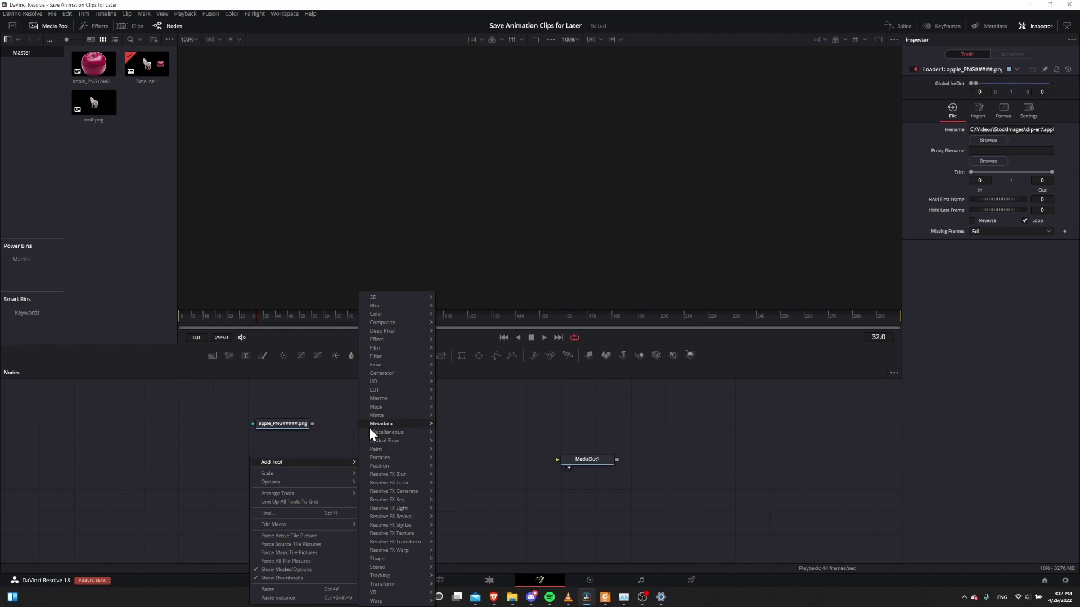
Add a second Loader node that reads wolf.png and place it below the apple loader in the node graph
{"action": "mouse_move", "coordinate": [389, 381]}
{"action": "left_click", "coordinate": [454, 382]}
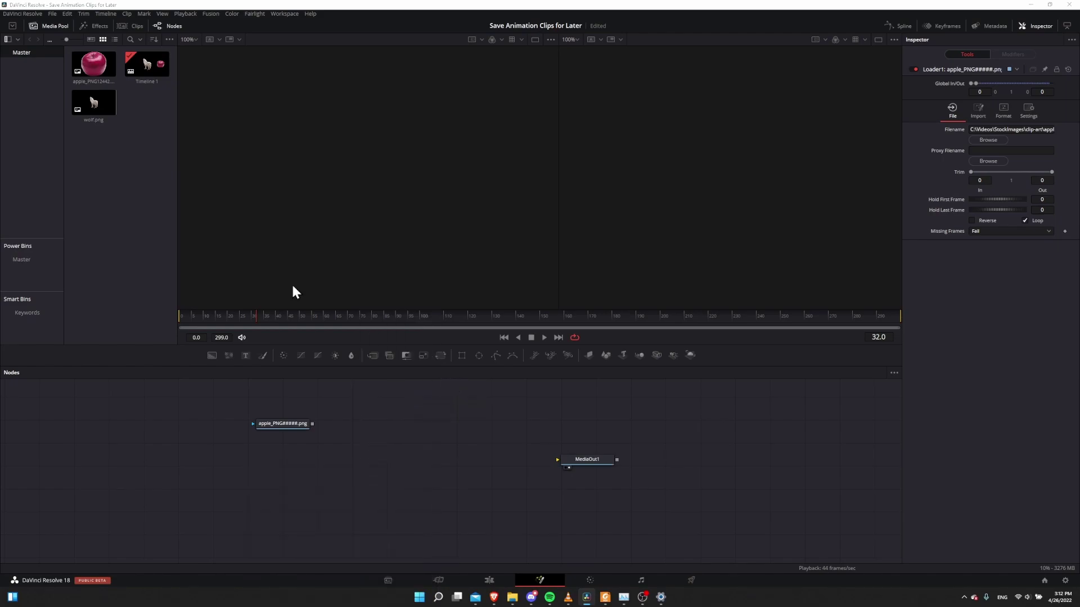
{"action": "double_click", "coordinate": [162, 81]}
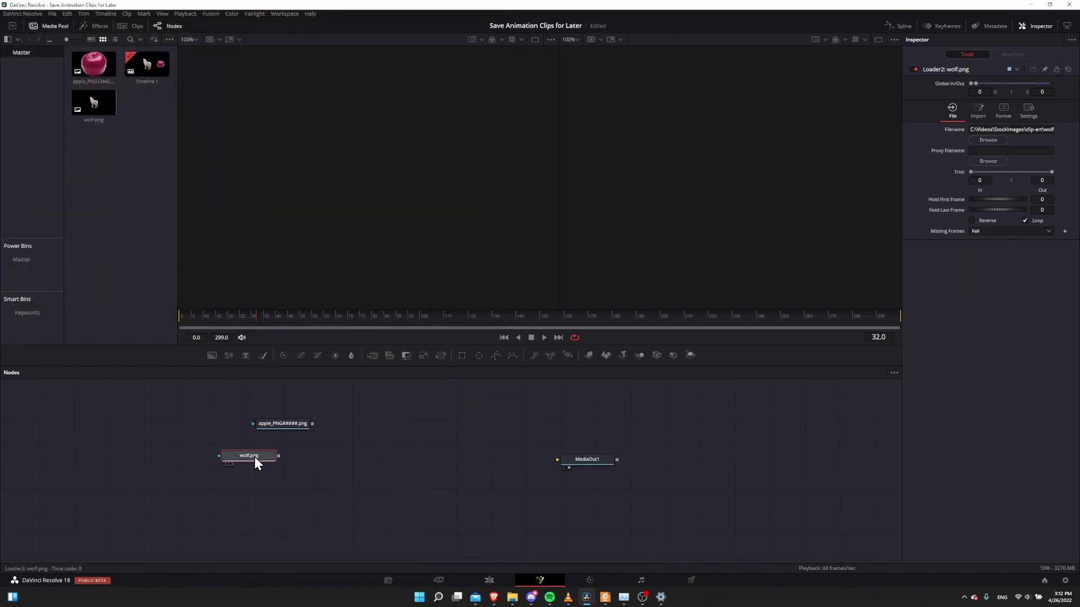
{"action": "left_click_drag", "start_coordinate": [257, 457], "coordinate": [289, 455]}
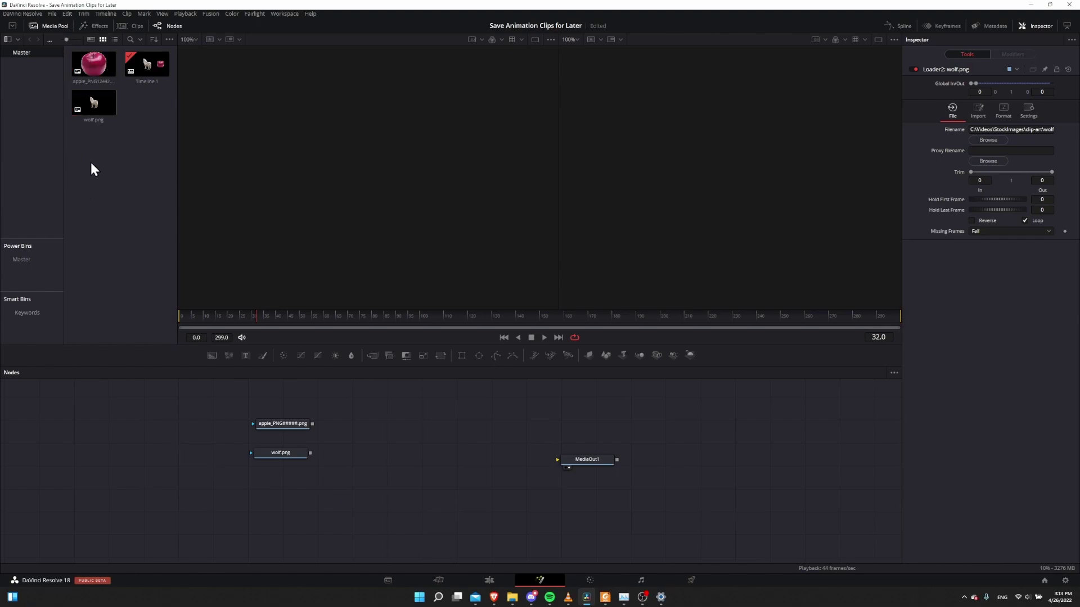
Move the apple and wolf loader nodes slightly toward MediaOut1 and leave more vertical space between them
{"action": "left_click_drag", "start_coordinate": [224, 416], "coordinate": [324, 470]}
{"action": "left_click_drag", "start_coordinate": [292, 427], "coordinate": [307, 438]}
{"action": "left_click", "coordinate": [454, 493]}
{"action": "left_click_drag", "start_coordinate": [120, 181], "coordinate": [94, 98]}
{"action": "left_click", "coordinate": [150, 164]}
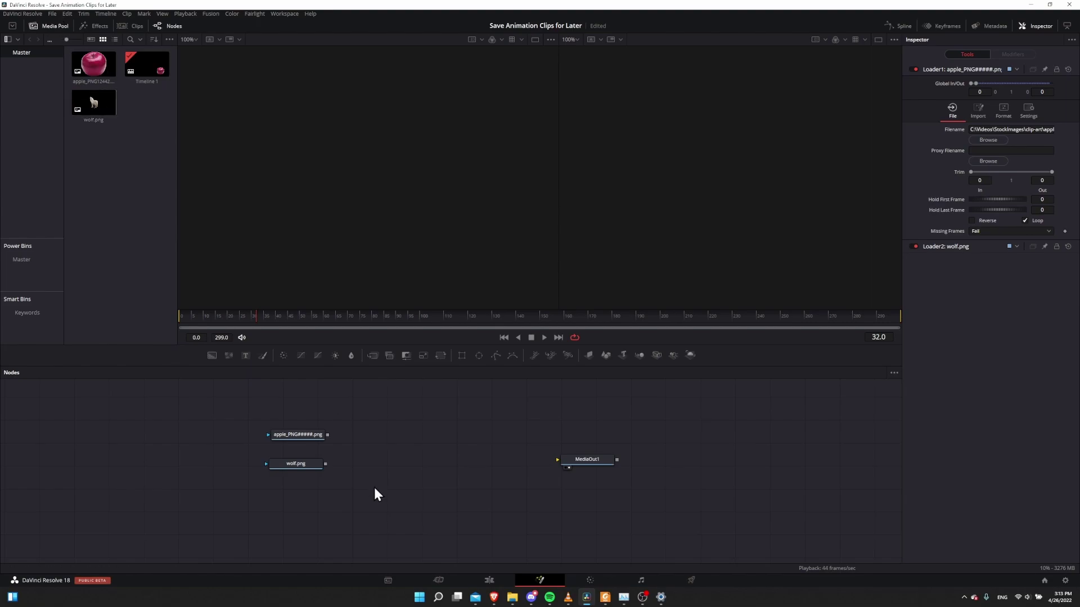
{"action": "left_click", "coordinate": [303, 465]}
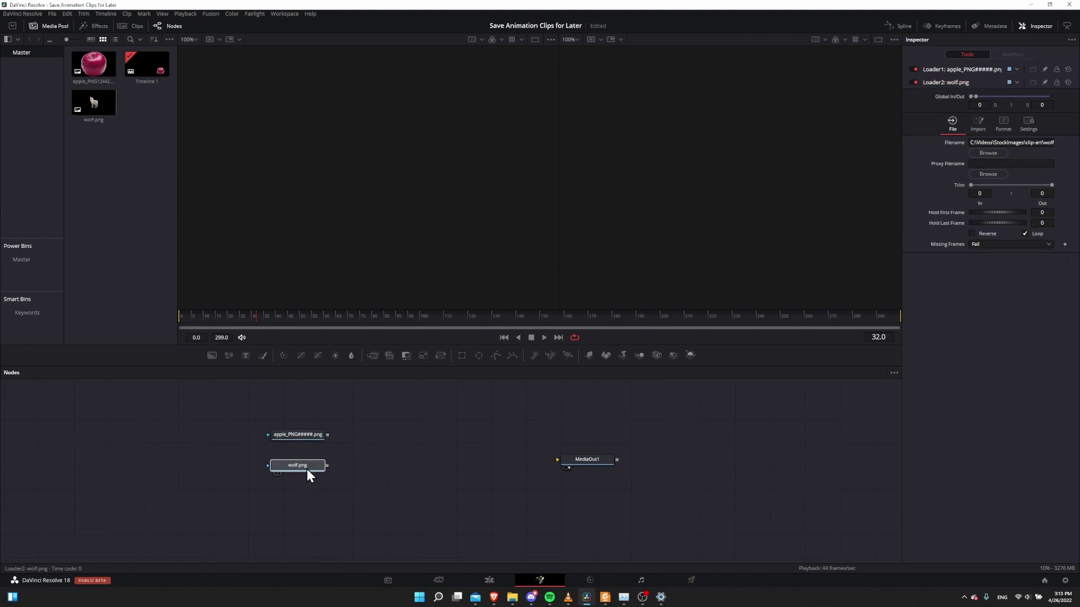
{"action": "left_click_drag", "start_coordinate": [304, 466], "coordinate": [306, 468]}
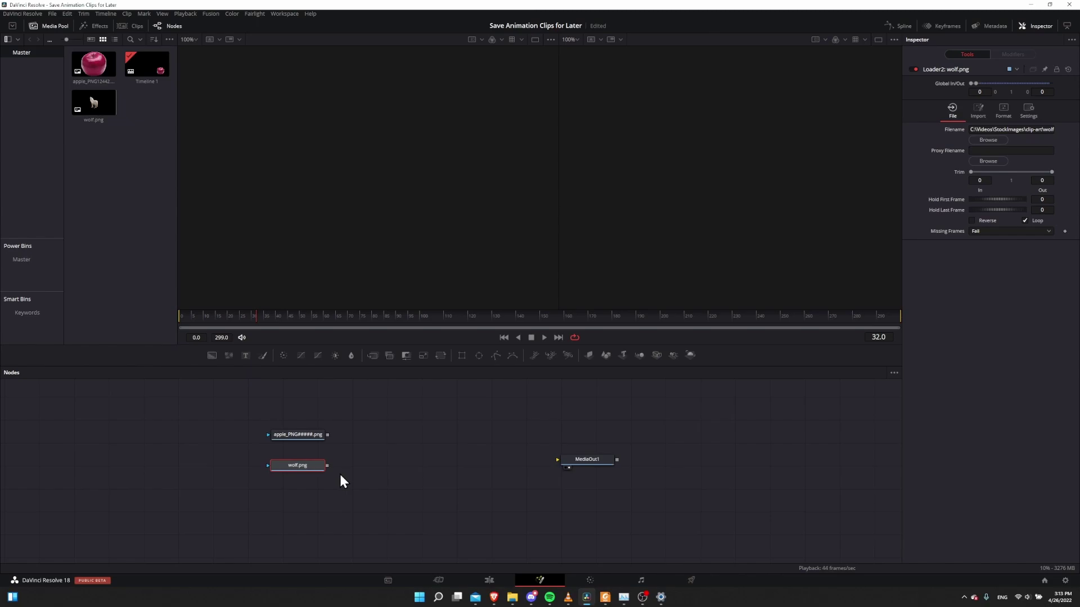
{"action": "left_click_drag", "start_coordinate": [298, 470], "coordinate": [291, 477]}
Display the apple loader in the first viewer and the wolf loader in the second viewer
{"action": "left_click", "coordinate": [288, 434]}
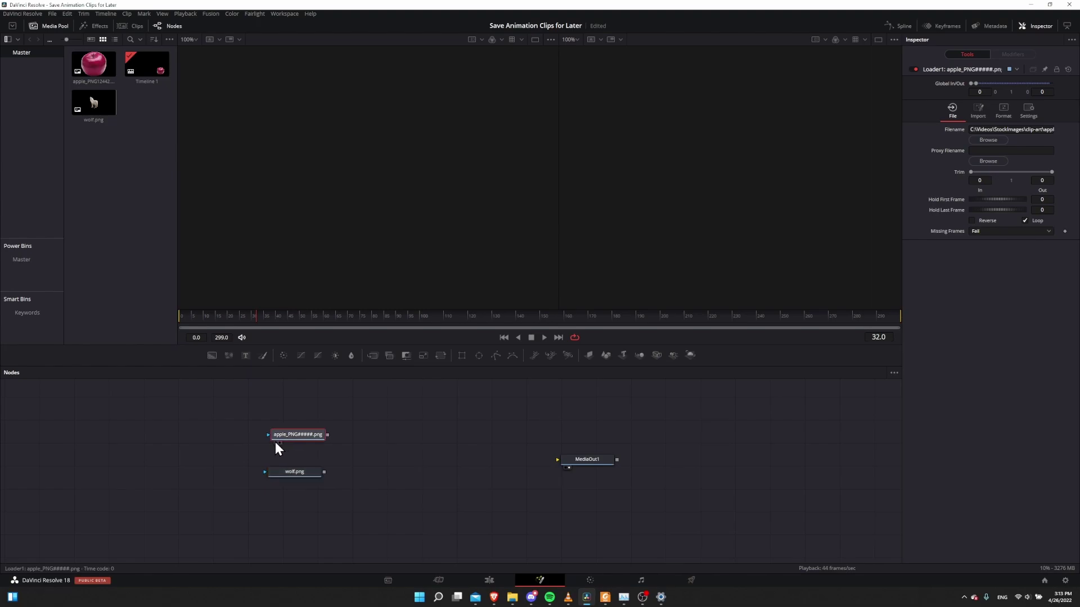
{"action": "left_click", "coordinate": [213, 345]}
{"action": "left_click", "coordinate": [226, 403]}
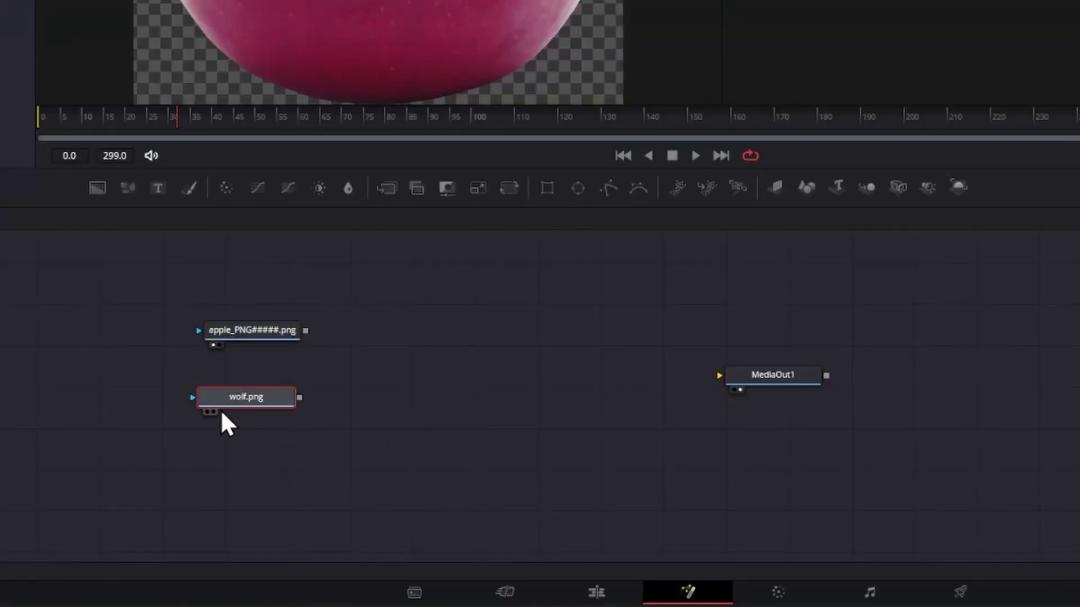
{"action": "left_click", "coordinate": [214, 411]}
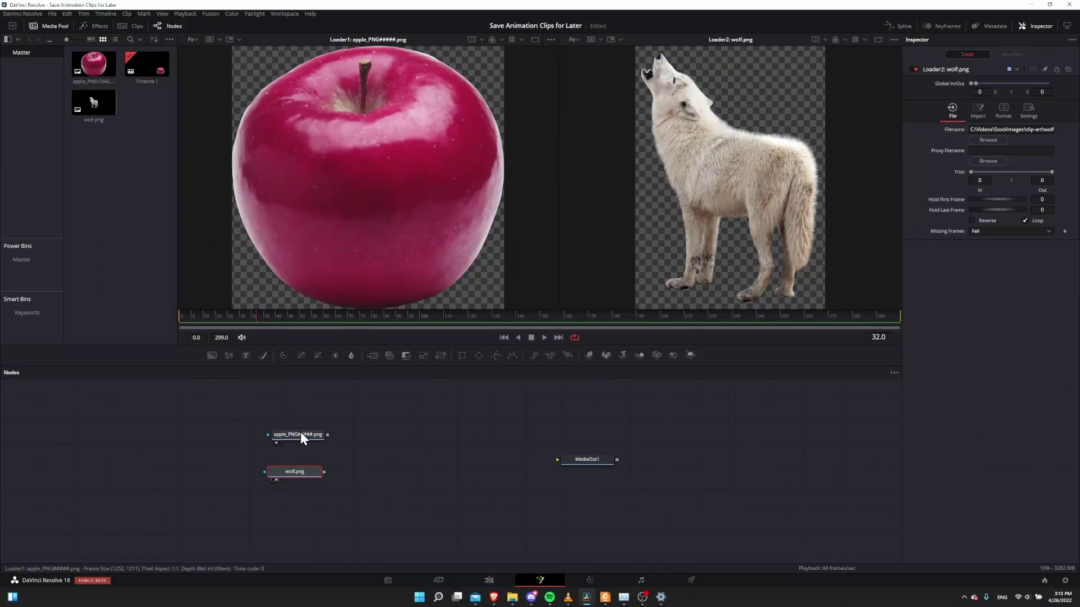
{"action": "left_click", "coordinate": [301, 435]}
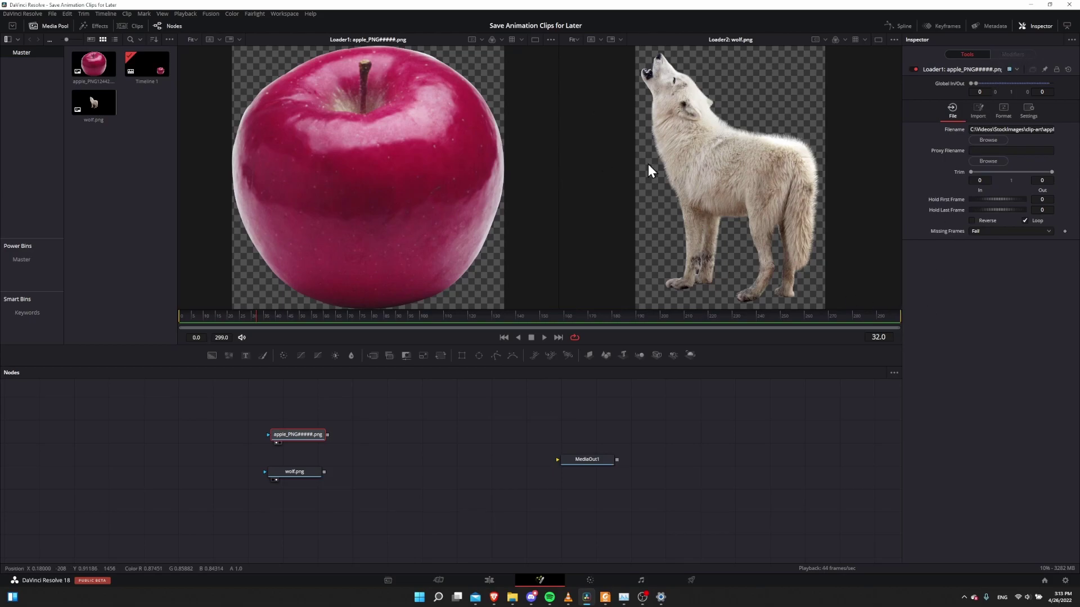
Try connecting the apple loader directly to MediaOut1, check the output on the Edit page, and remove the connection again
{"action": "scroll", "coordinate": [708, 121], "scroll_direction": "up", "scroll_amount": 2}
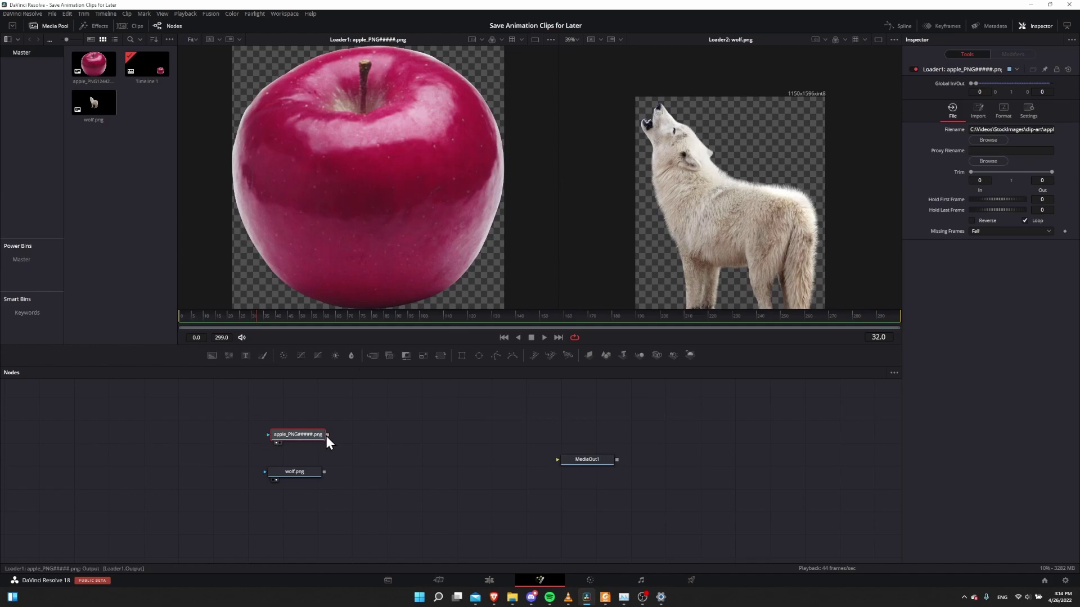
{"action": "left_click_drag", "start_coordinate": [327, 436], "coordinate": [560, 461]}
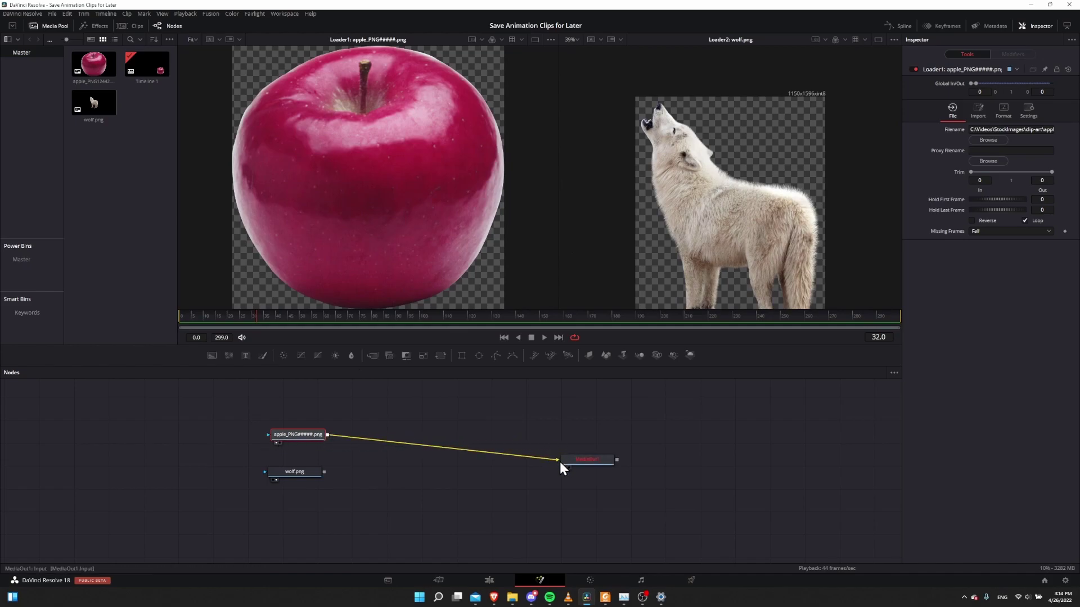
{"action": "left_click", "coordinate": [569, 468]}
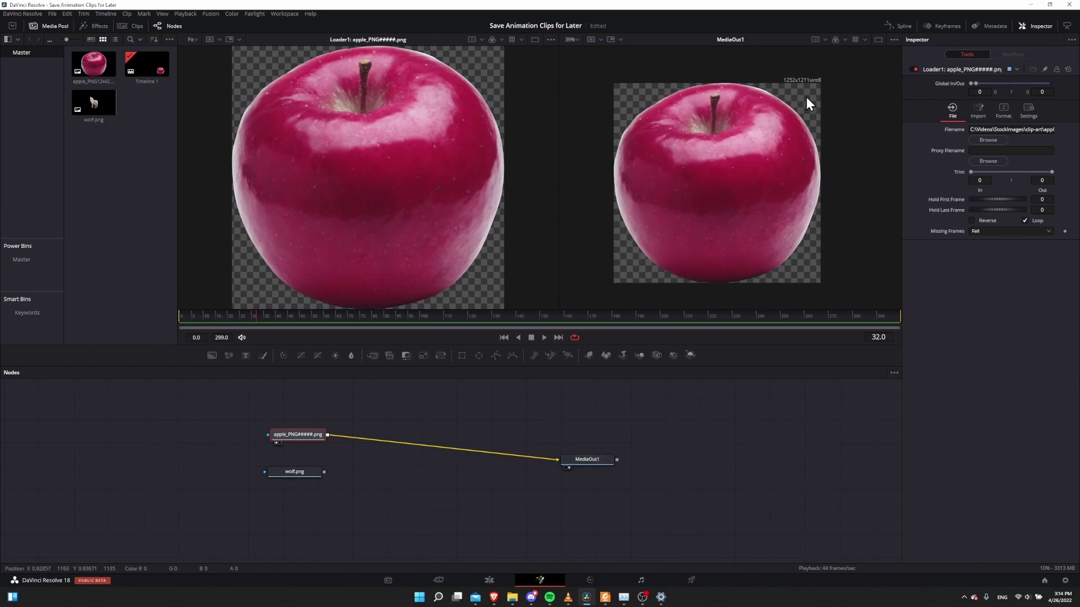
{"action": "left_click", "coordinate": [498, 578]}
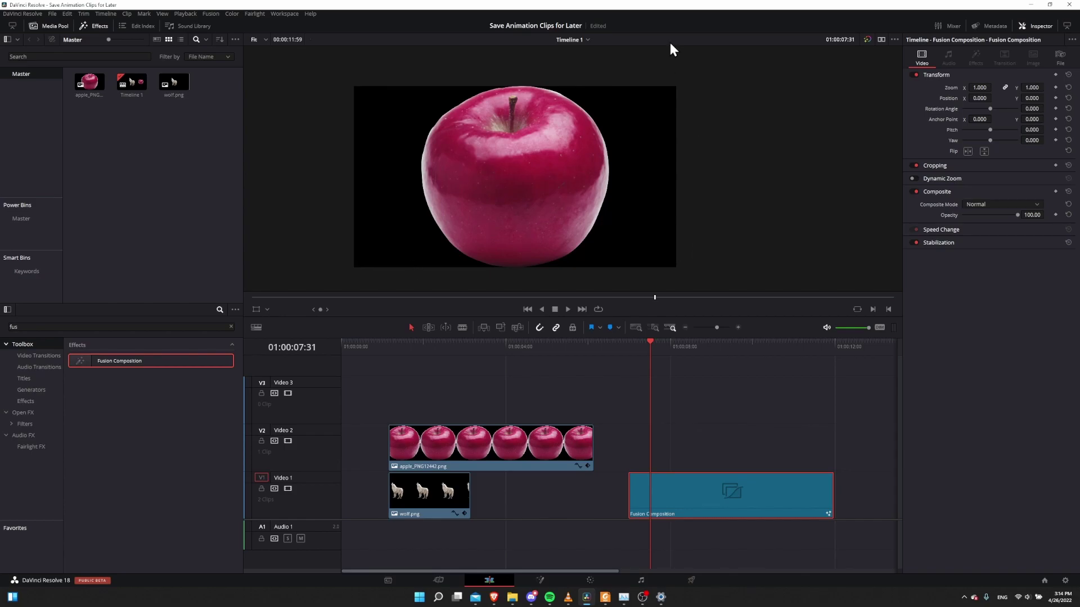
{"action": "left_click", "coordinate": [548, 579]}
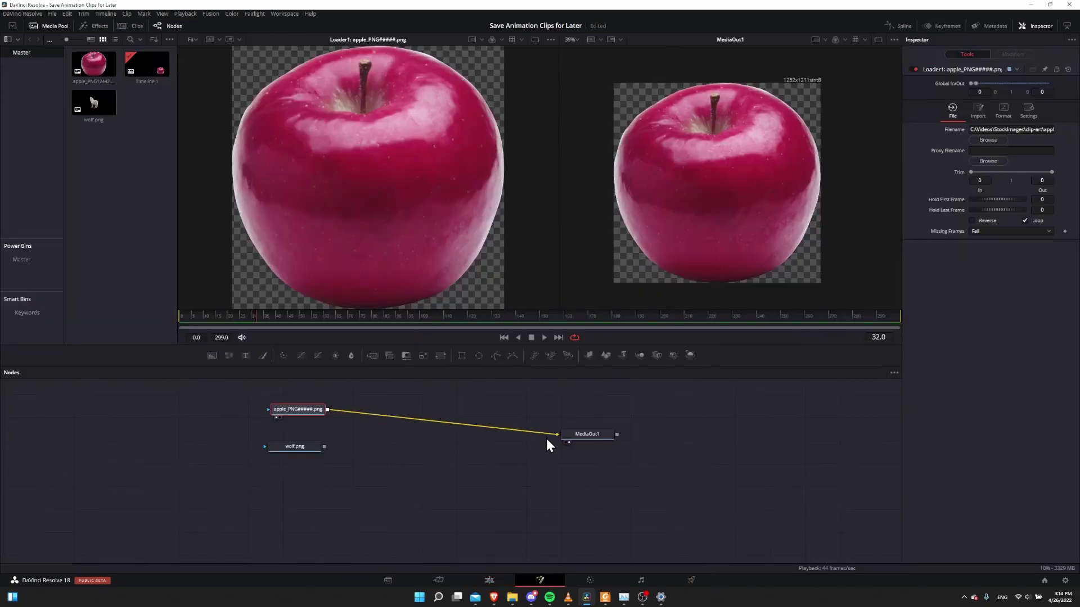
{"action": "left_click_drag", "start_coordinate": [545, 434], "coordinate": [502, 465]}
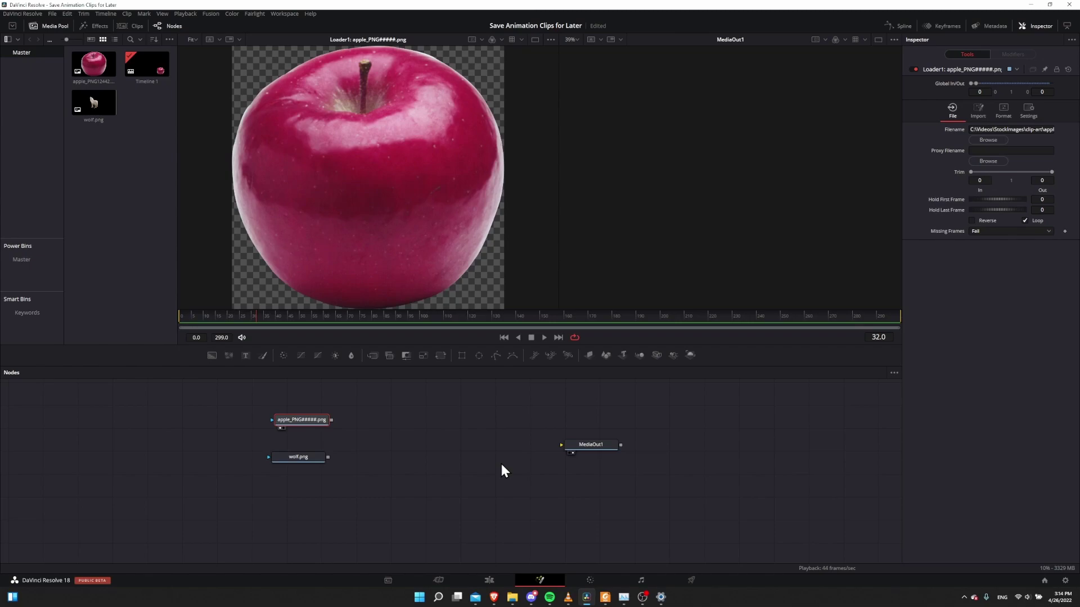
Add a Background node and position it below the wolf loader
{"action": "right_click", "coordinate": [303, 487]}
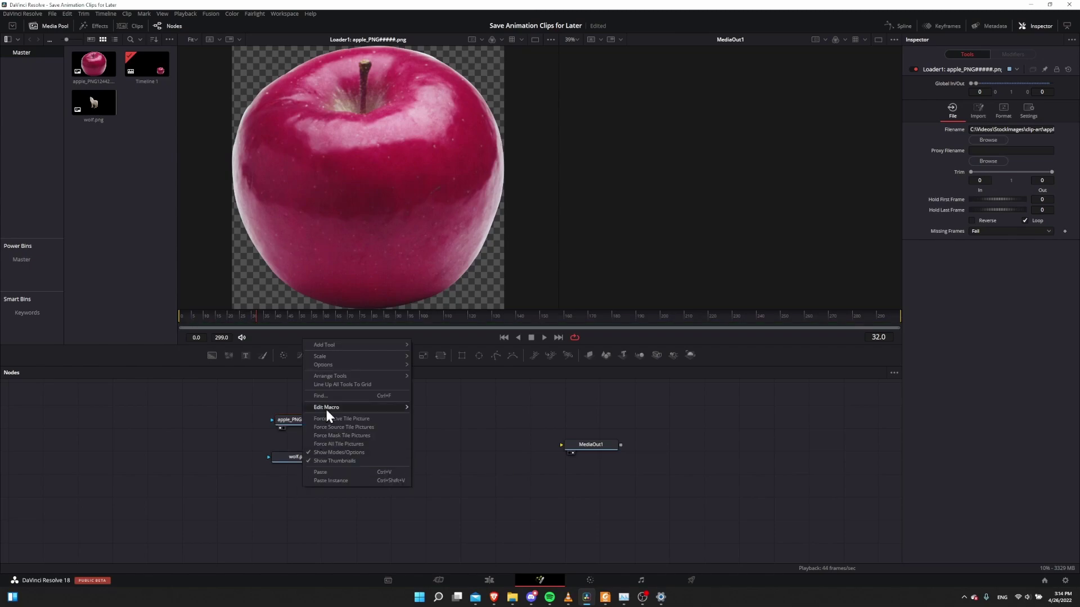
{"action": "mouse_move", "coordinate": [346, 345]}
{"action": "mouse_move", "coordinate": [451, 365]}
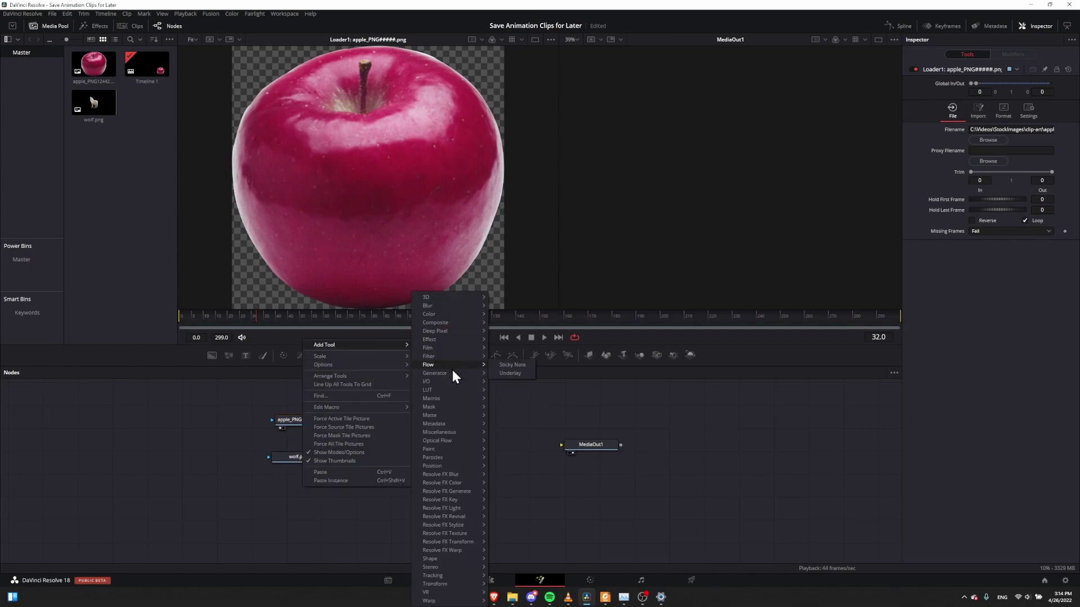
{"action": "left_click", "coordinate": [514, 373]}
{"action": "left_click_drag", "start_coordinate": [313, 484], "coordinate": [319, 495]}
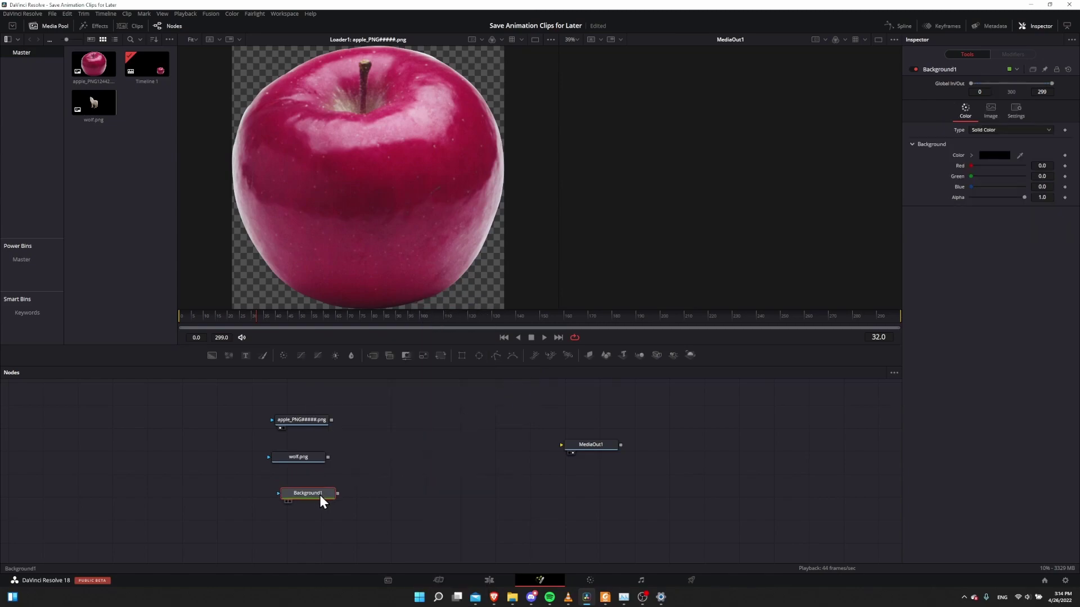
Add a Merge node before MediaOut1 and connect the Background node to its background input
{"action": "right_click", "coordinate": [472, 452]}
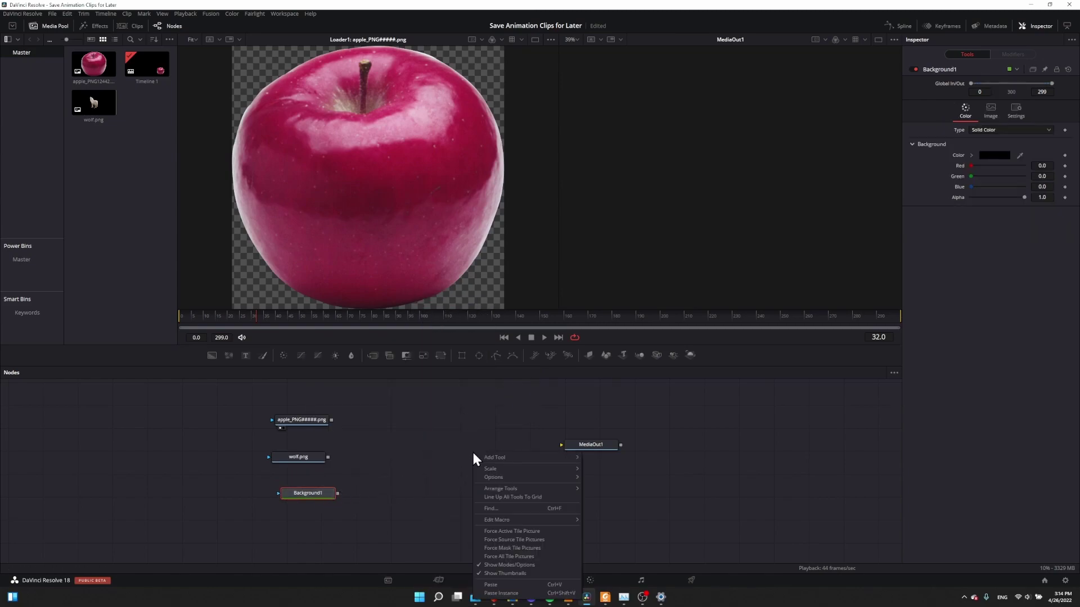
{"action": "mouse_move", "coordinate": [488, 459]}
{"action": "mouse_move", "coordinate": [616, 323]}
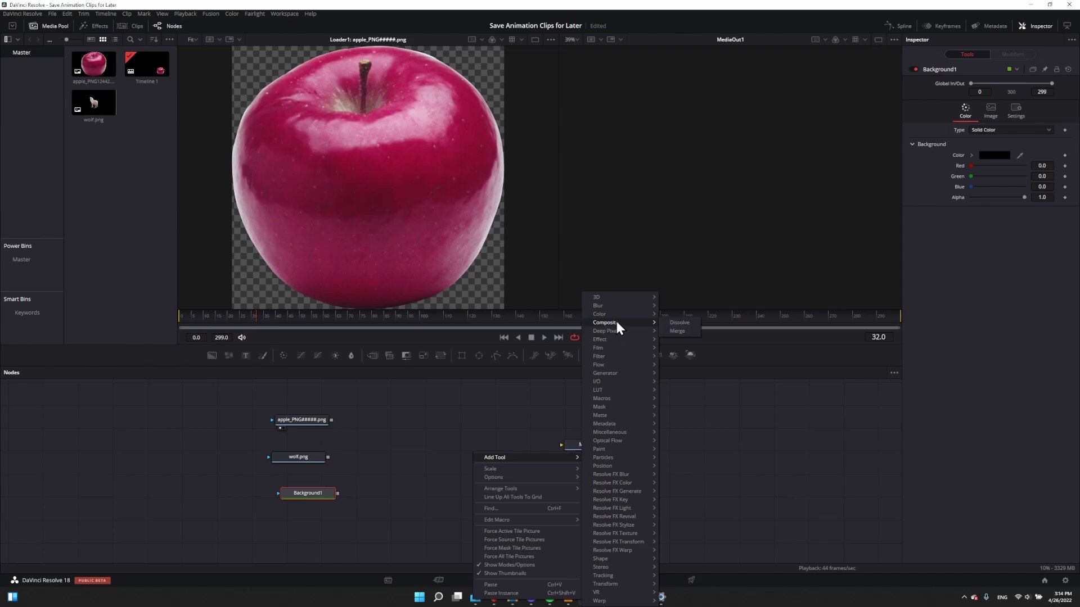
{"action": "left_click", "coordinate": [680, 330]}
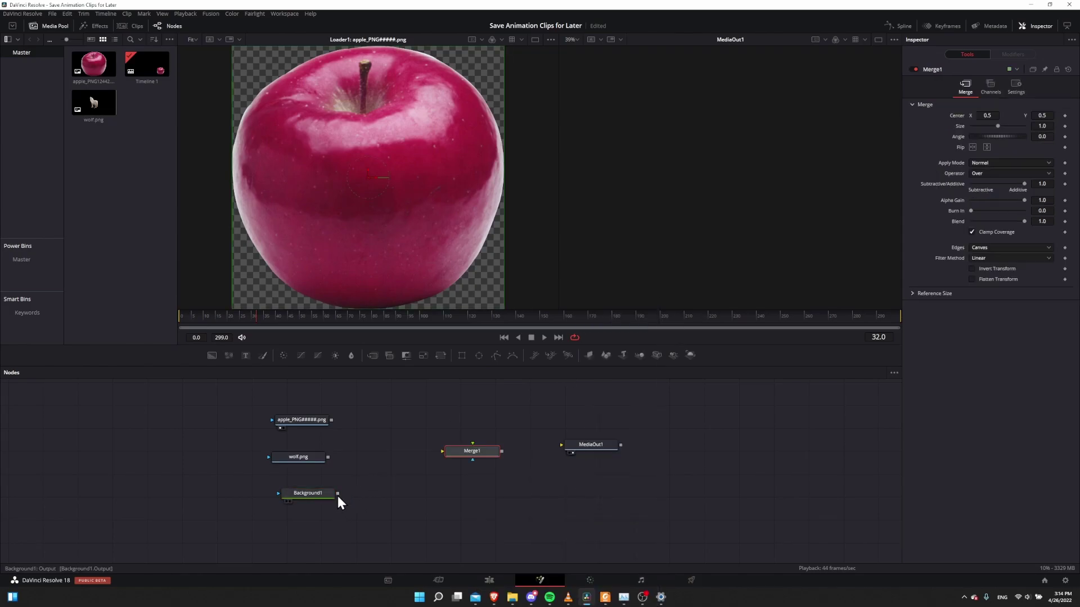
{"action": "left_click_drag", "start_coordinate": [337, 493], "coordinate": [486, 480]}
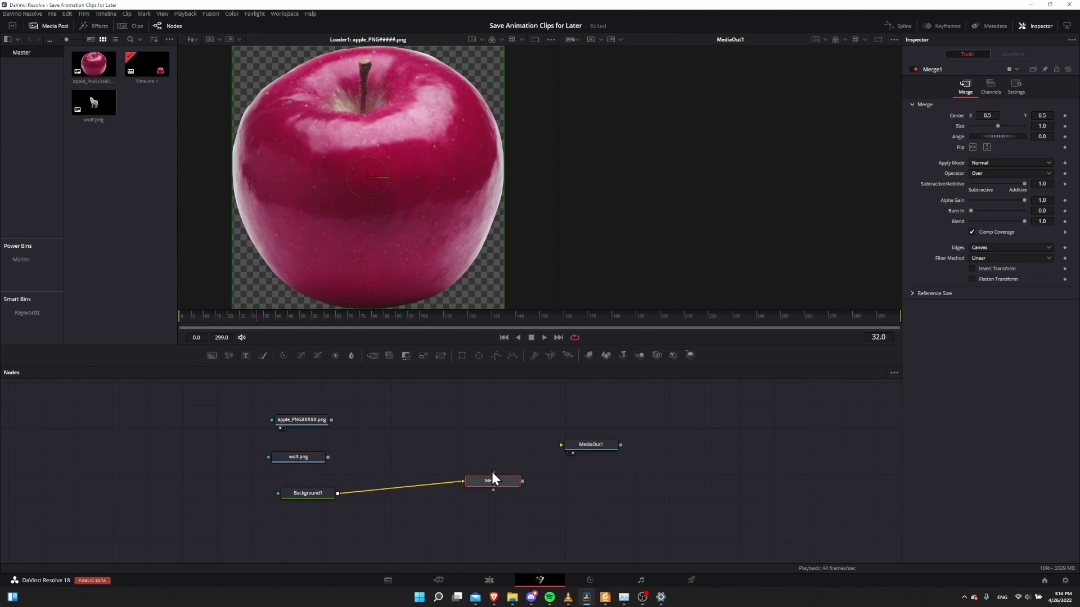
{"action": "left_click", "coordinate": [488, 454]}
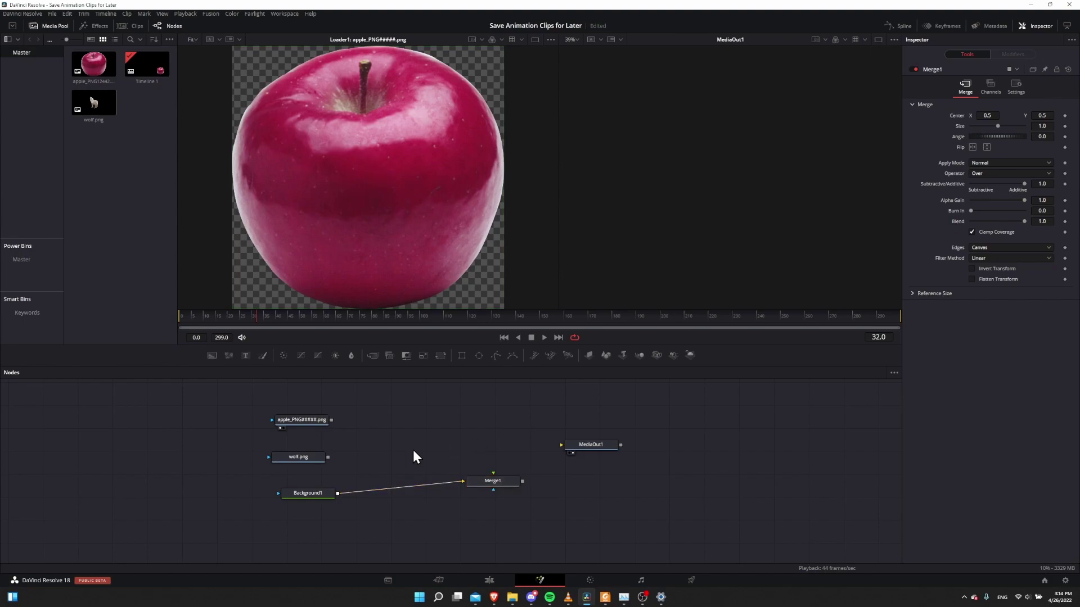
Nudge the two loaders left and duplicate the Merge node, placing the copy above the original
{"action": "left_click_drag", "start_coordinate": [350, 394], "coordinate": [299, 459]}
{"action": "left_click", "coordinate": [312, 417]}
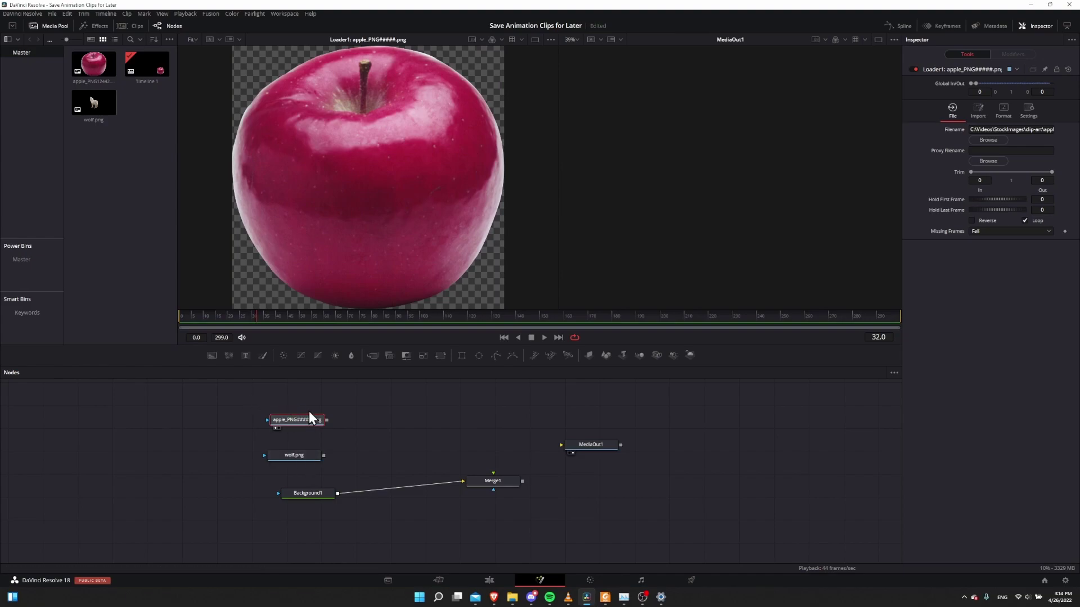
{"action": "left_click_drag", "start_coordinate": [401, 410], "coordinate": [502, 498]}
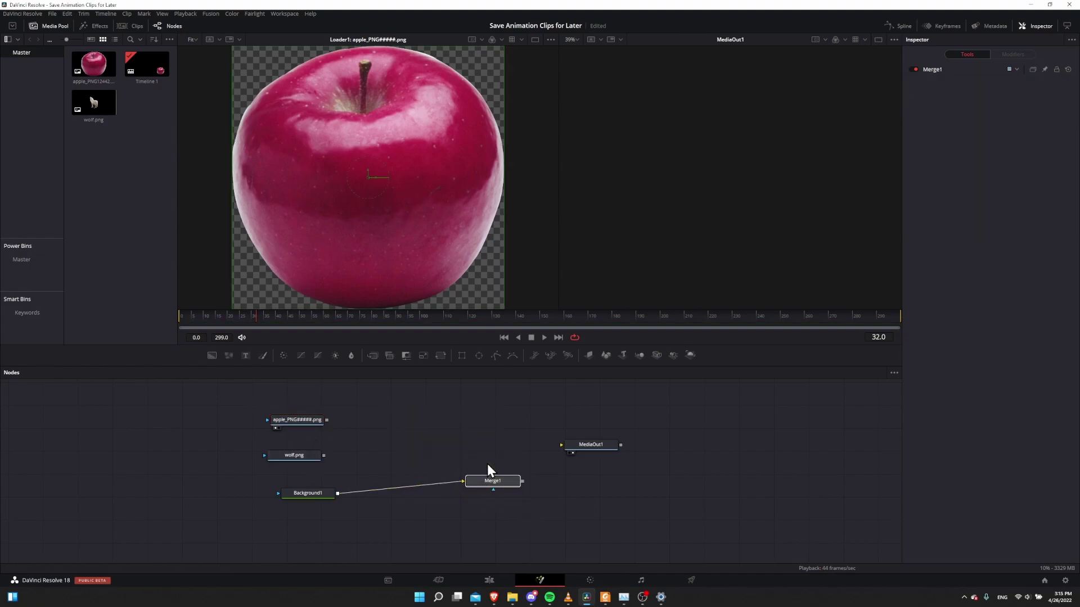
{"action": "key", "text": "ctrl+v"}
{"action": "left_click_drag", "start_coordinate": [487, 427], "coordinate": [505, 430]}
{"action": "left_click", "coordinate": [389, 430]}
{"action": "left_click_drag", "start_coordinate": [498, 480], "coordinate": [509, 484]}
Add a Transform node beside the apple loader and place a duplicate of it beside the wolf loader
{"action": "left_click", "coordinate": [359, 421]}
{"action": "right_click", "coordinate": [359, 420]}
{"action": "mouse_move", "coordinate": [376, 424]}
{"action": "mouse_move", "coordinate": [514, 584]}
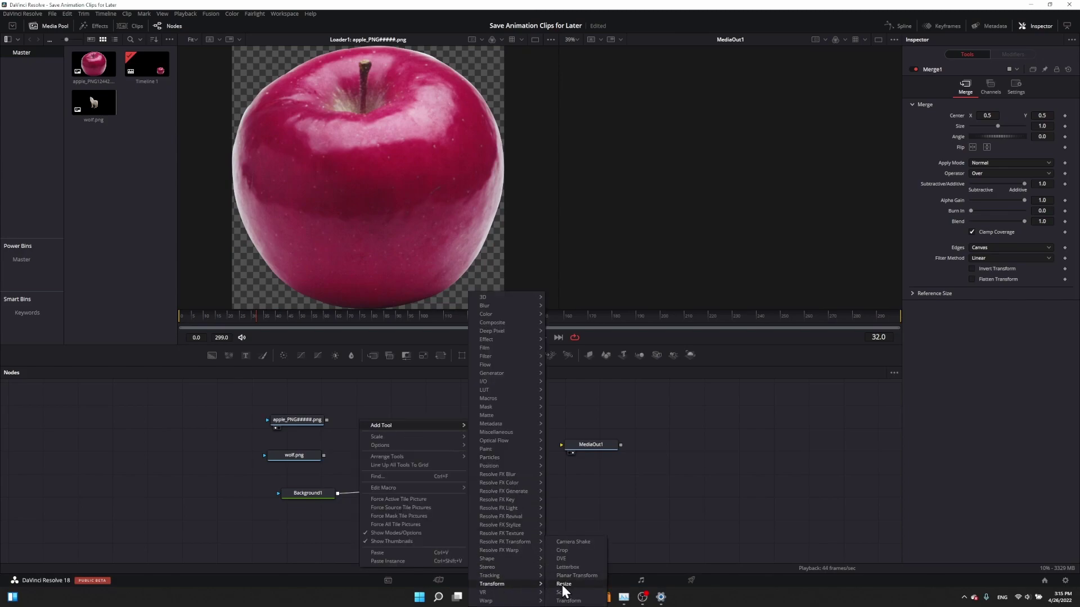
{"action": "left_click", "coordinate": [569, 601]}
{"action": "key", "text": "ctrl+c"}
{"action": "key", "text": "ctrl+v"}
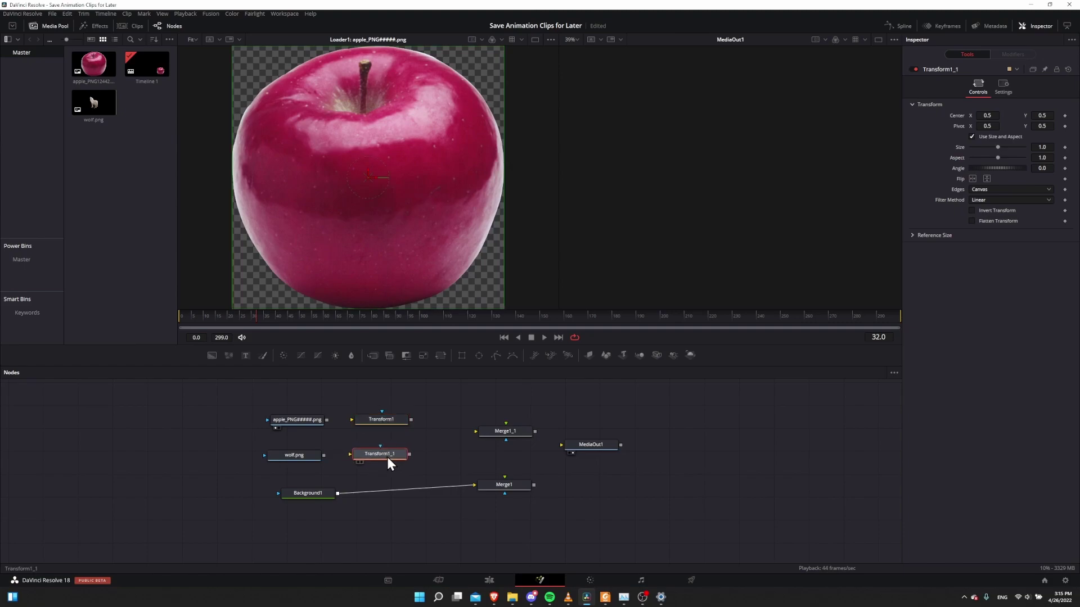
{"action": "left_click_drag", "start_coordinate": [387, 458], "coordinate": [393, 457]}
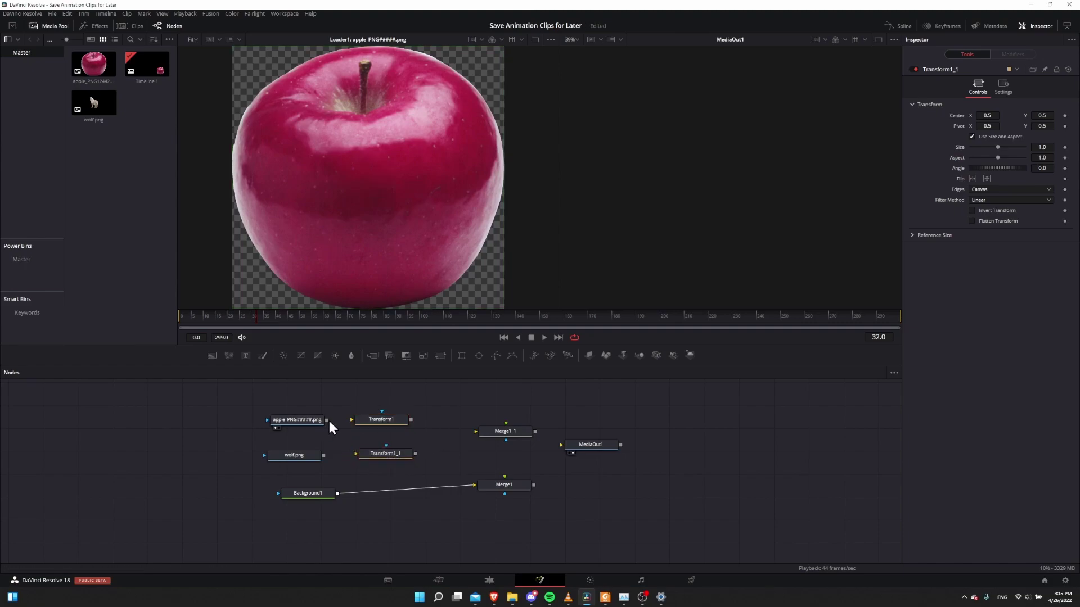
Connect both loaders through their Transform nodes into Merge1_1, with the apple as foreground and the wolf as background
{"action": "left_click_drag", "start_coordinate": [326, 420], "coordinate": [352, 419]}
{"action": "left_click_drag", "start_coordinate": [299, 366], "coordinate": [390, 363]}
{"action": "left_click", "coordinate": [403, 365]}
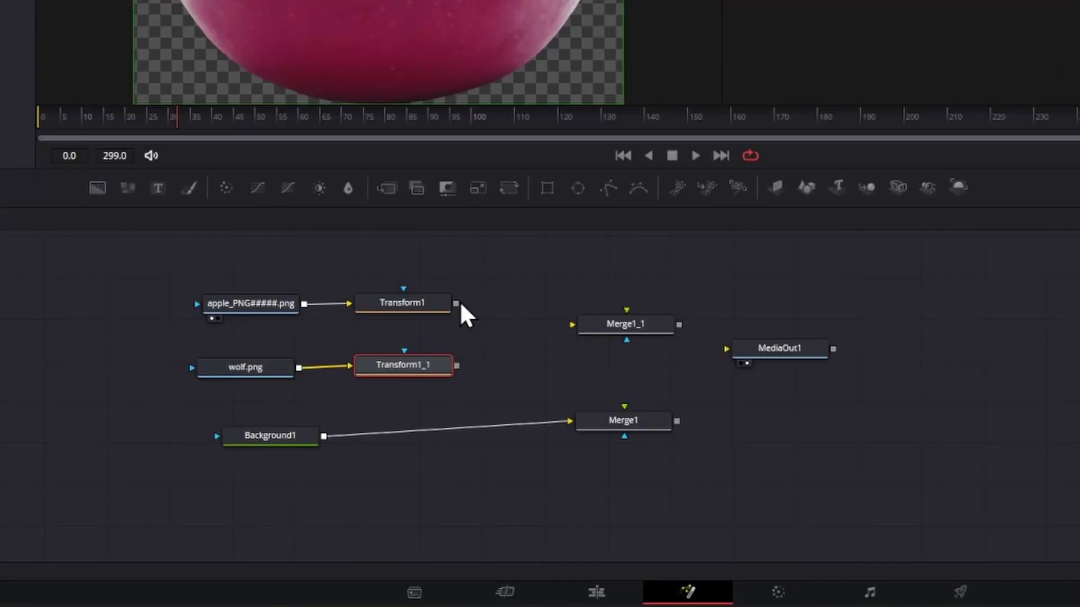
{"action": "left_click_drag", "start_coordinate": [456, 366], "coordinate": [577, 331]}
{"action": "left_click_drag", "start_coordinate": [456, 304], "coordinate": [629, 313]}
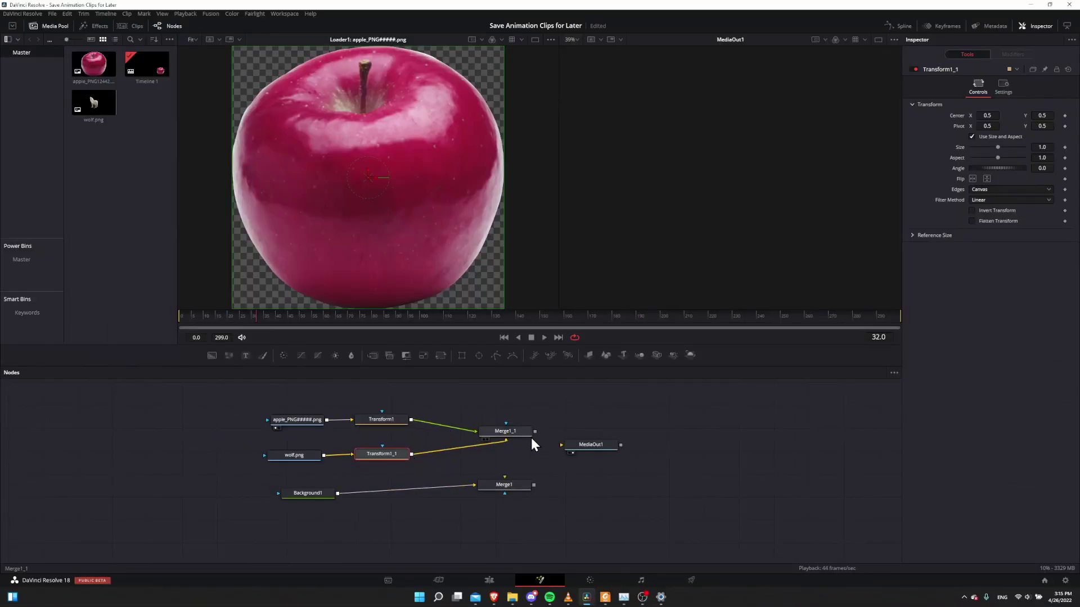
Connect Merge1_1 to the foreground input of Merge1 and send the output of Merge1 to MediaOut1
{"action": "left_click", "coordinate": [538, 435]}
{"action": "left_click_drag", "start_coordinate": [535, 432], "coordinate": [532, 445]}
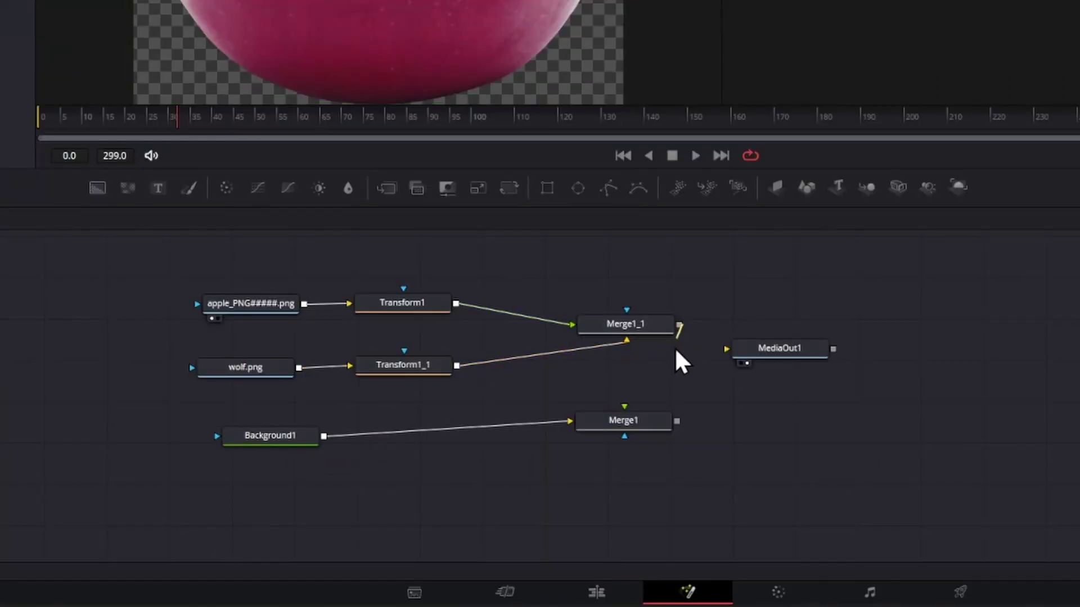
{"action": "left_click_drag", "start_coordinate": [681, 362], "coordinate": [719, 425]}
{"action": "left_click", "coordinate": [649, 422]}
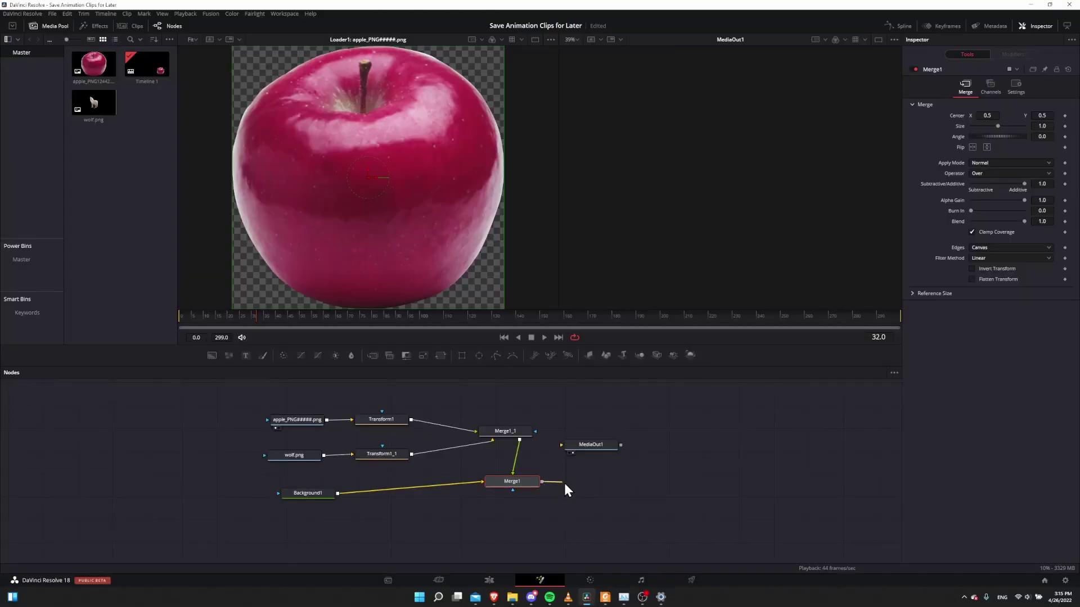
{"action": "left_click_drag", "start_coordinate": [565, 483], "coordinate": [620, 449]}
Tidy the node graph by moving Background1 under the Transform nodes and shifting Merge1 closer to MediaOut1
{"action": "left_click_drag", "start_coordinate": [522, 482], "coordinate": [535, 481]}
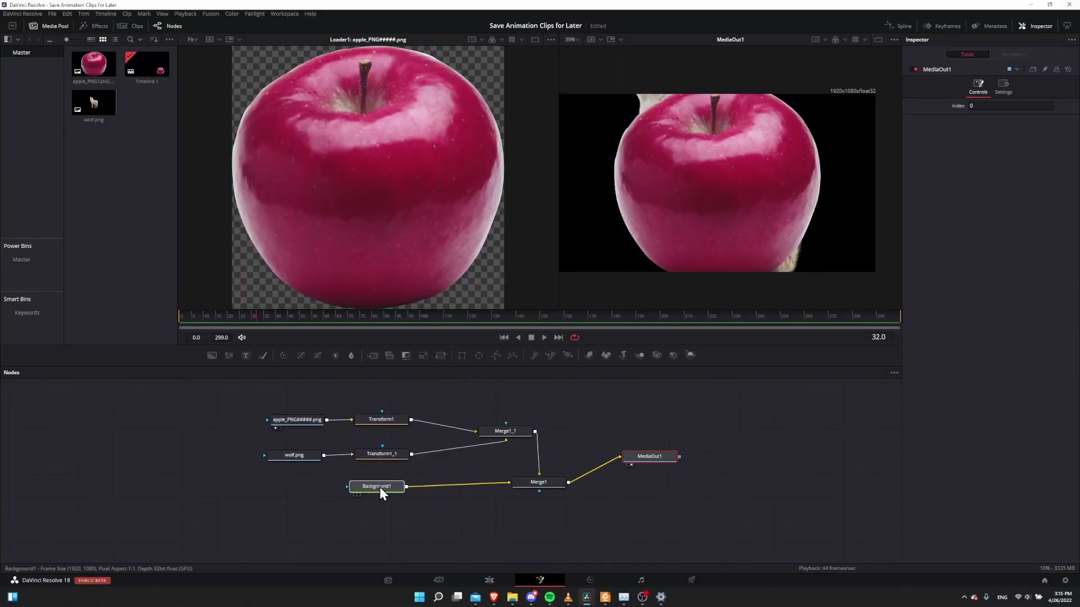
{"action": "left_click", "coordinate": [379, 487]}
{"action": "left_click", "coordinate": [532, 485]}
{"action": "left_click_drag", "start_coordinate": [215, 399], "coordinate": [592, 478]}
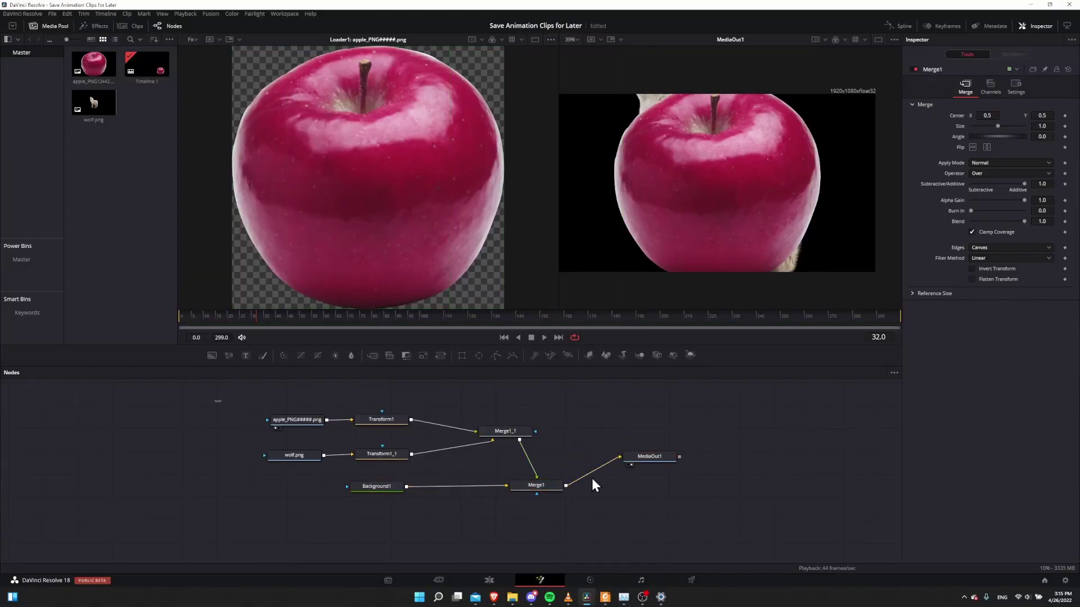
{"action": "key", "text": "ctrl+a"}
{"action": "left_click_drag", "start_coordinate": [492, 407], "coordinate": [537, 492]}
{"action": "left_click", "coordinate": [378, 486]}
{"action": "left_click_drag", "start_coordinate": [414, 465], "coordinate": [386, 408]}
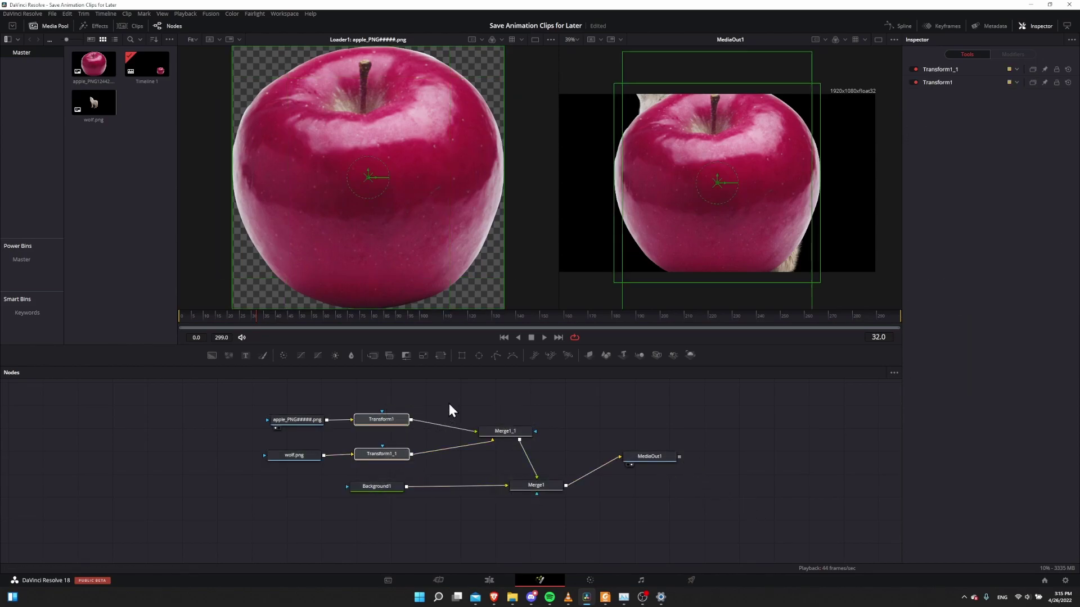
Make Background1 fully transparent by setting its alpha to 0
{"action": "left_click", "coordinate": [389, 486]}
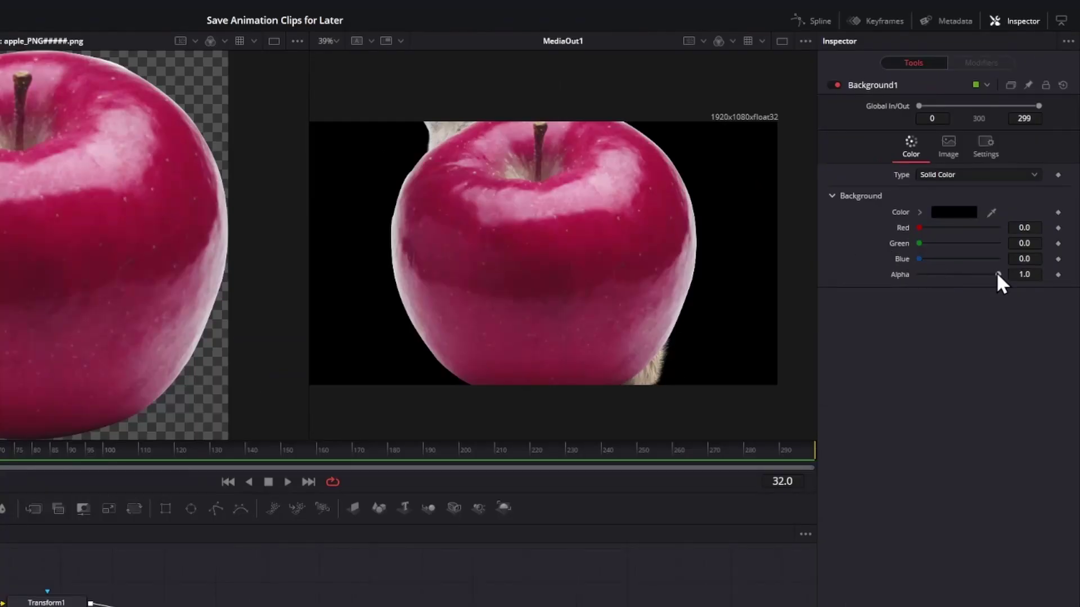
{"action": "left_click_drag", "start_coordinate": [997, 274], "coordinate": [880, 286]}
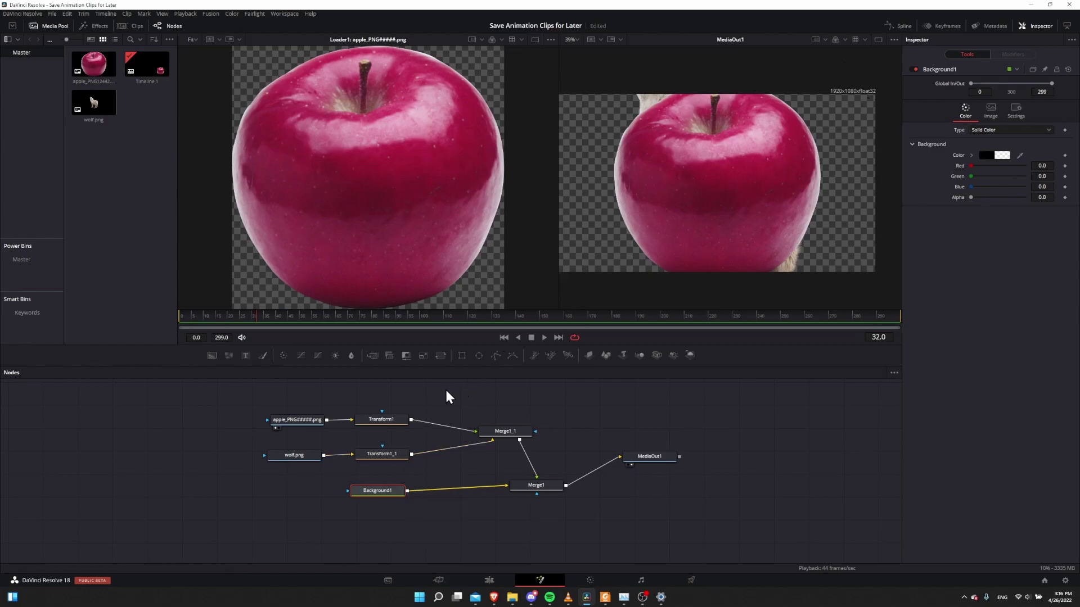
Display the wolf.png loader in the first viewer and frame the wolf image for inspection
{"action": "left_click", "coordinate": [282, 456]}
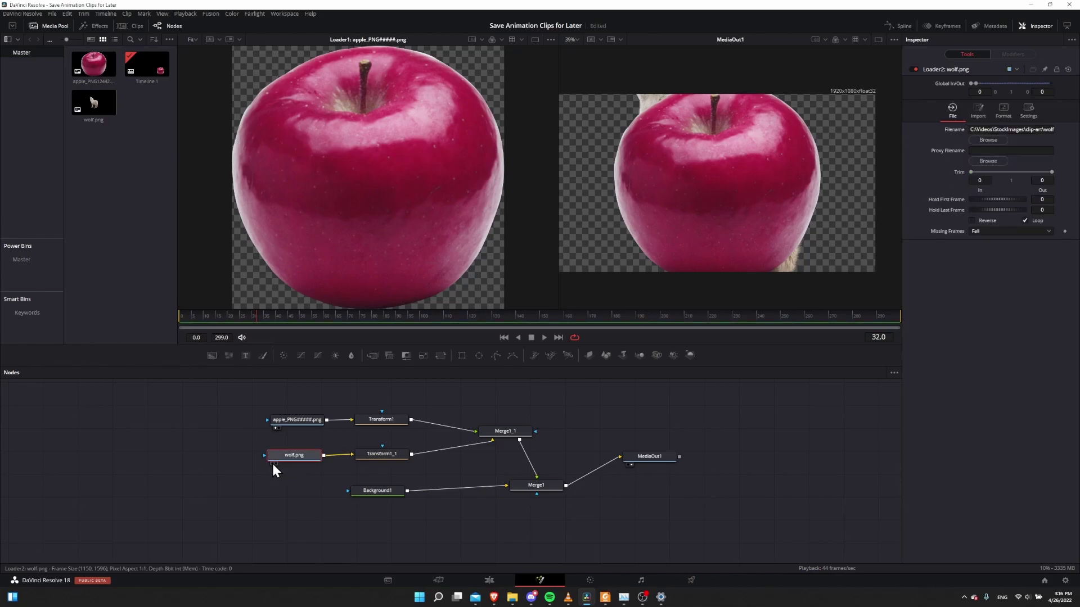
{"action": "key", "text": "1"}
{"action": "scroll", "coordinate": [387, 127], "scroll_direction": "up", "scroll_amount": 3}
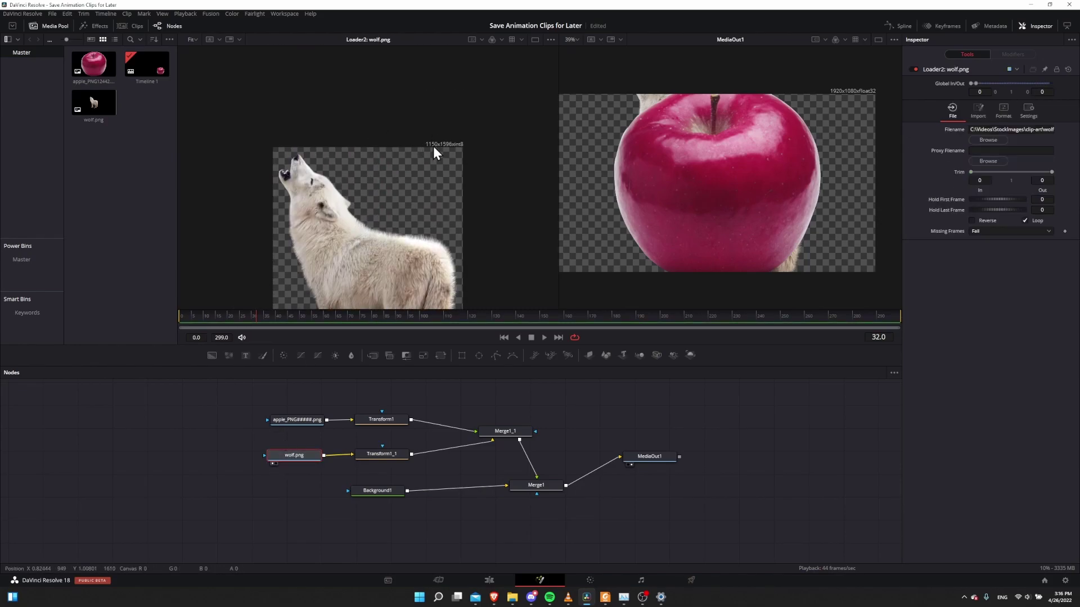
{"action": "scroll", "coordinate": [446, 146], "scroll_direction": "down", "scroll_amount": 2}
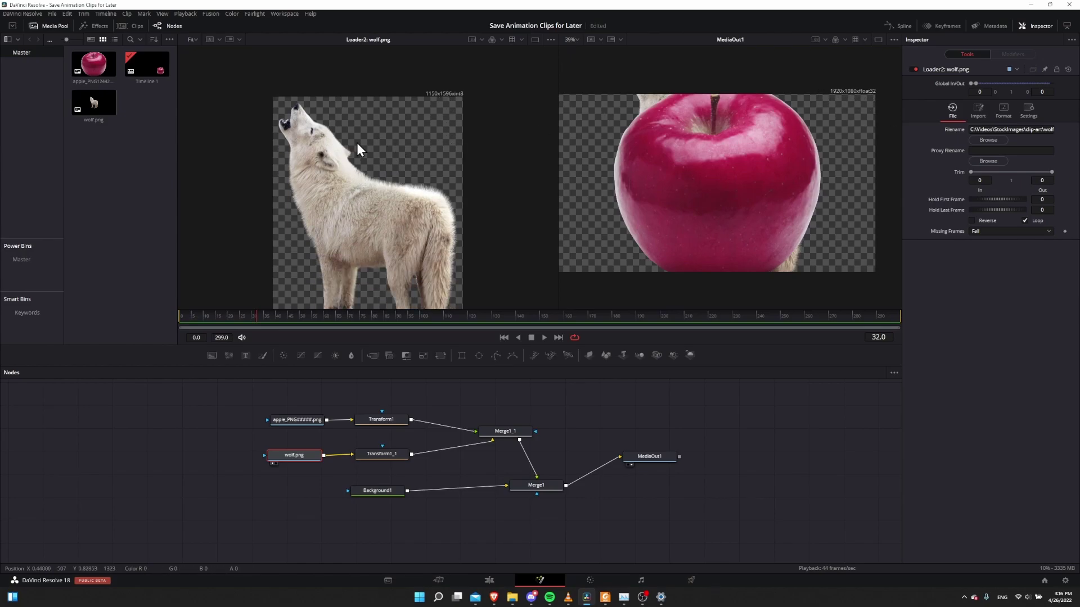
{"action": "scroll", "coordinate": [438, 222], "scroll_direction": "down", "scroll_amount": 1}
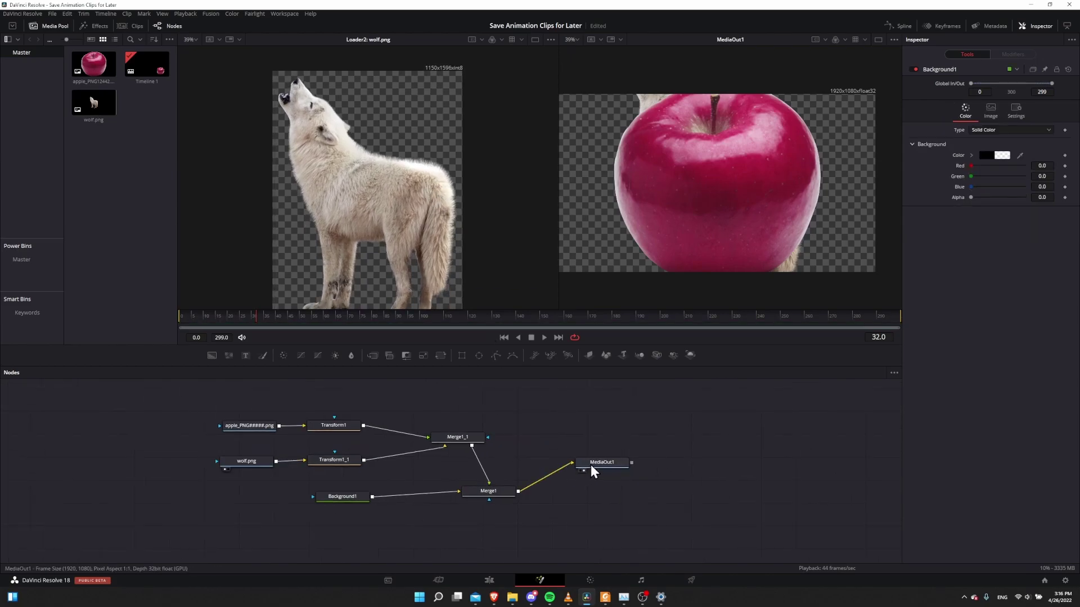
Scale the apple's Transform1 to size 0.3 and place it left of the wolf at about X 0.045, Y 0.279
{"action": "left_click_drag", "start_coordinate": [594, 464], "coordinate": [597, 479]}
{"action": "scroll", "coordinate": [706, 175], "scroll_direction": "down", "scroll_amount": 2}
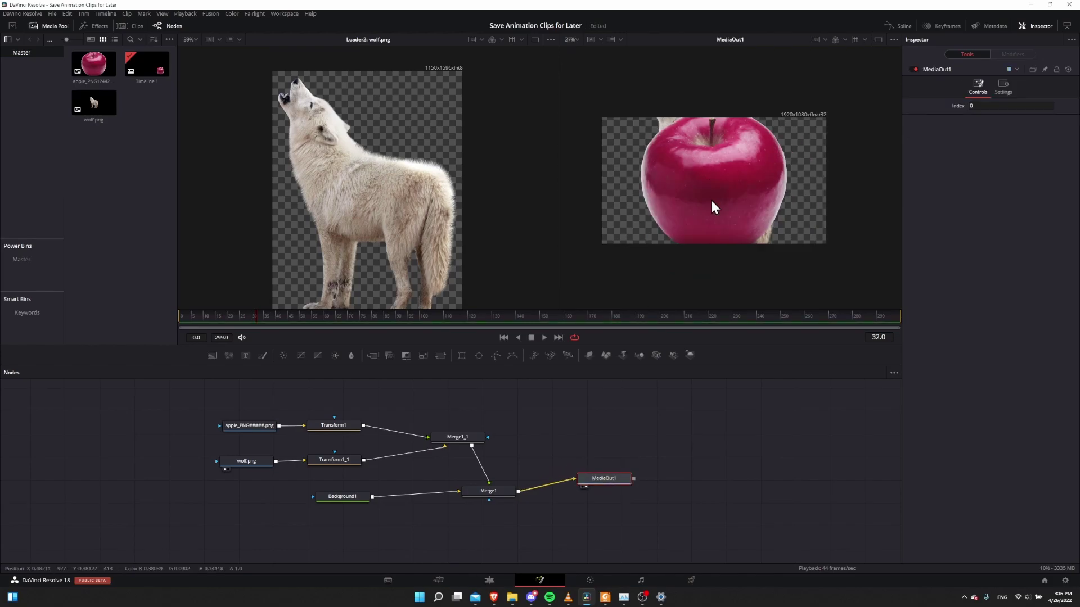
{"action": "left_click", "coordinate": [335, 427]}
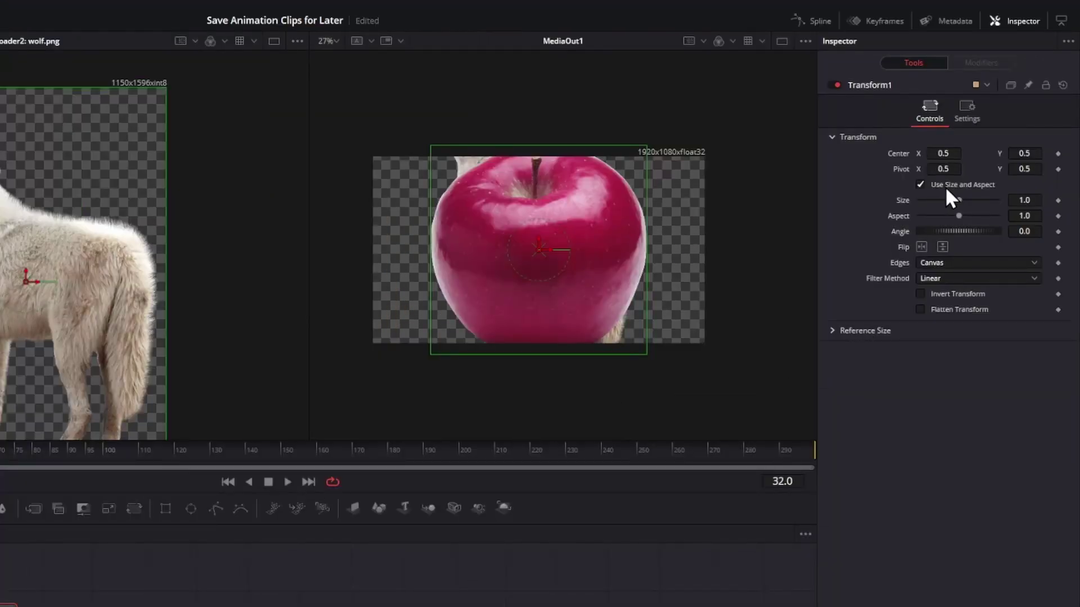
{"action": "mouse_move", "coordinate": [960, 197]}
{"action": "left_mouse_down"}
{"action": "mouse_move", "coordinate": [930, 199]}
{"action": "mouse_move", "coordinate": [940, 199]}
{"action": "left_mouse_up"}
{"action": "key", "text": "ctrl+v"}
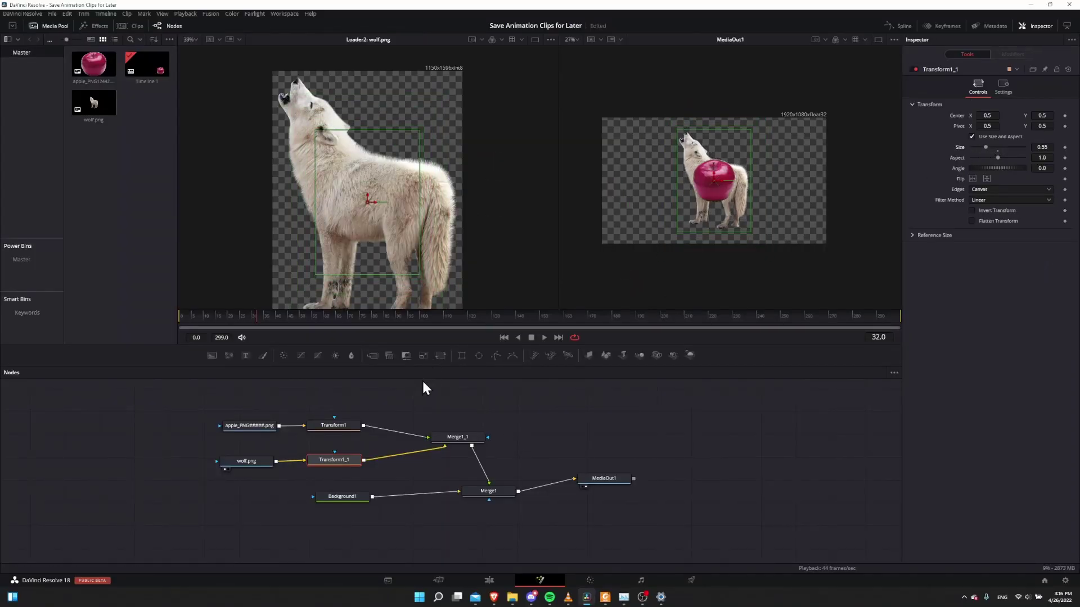
{"action": "left_click", "coordinate": [345, 427]}
{"action": "left_click_drag", "start_coordinate": [990, 116], "coordinate": [738, 116]}
{"action": "left_click_drag", "start_coordinate": [647, 171], "coordinate": [655, 211]}
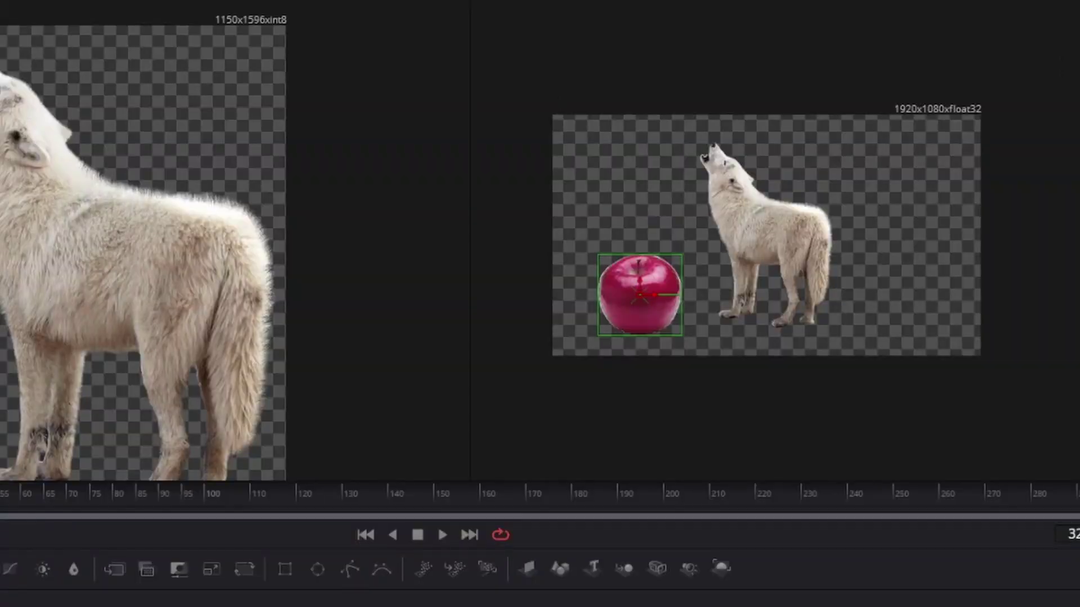
Scale the wolf's Transform1_1 to size 0.55 and move it to about X 0.619, Y 0.482
{"action": "left_click", "coordinate": [334, 459]}
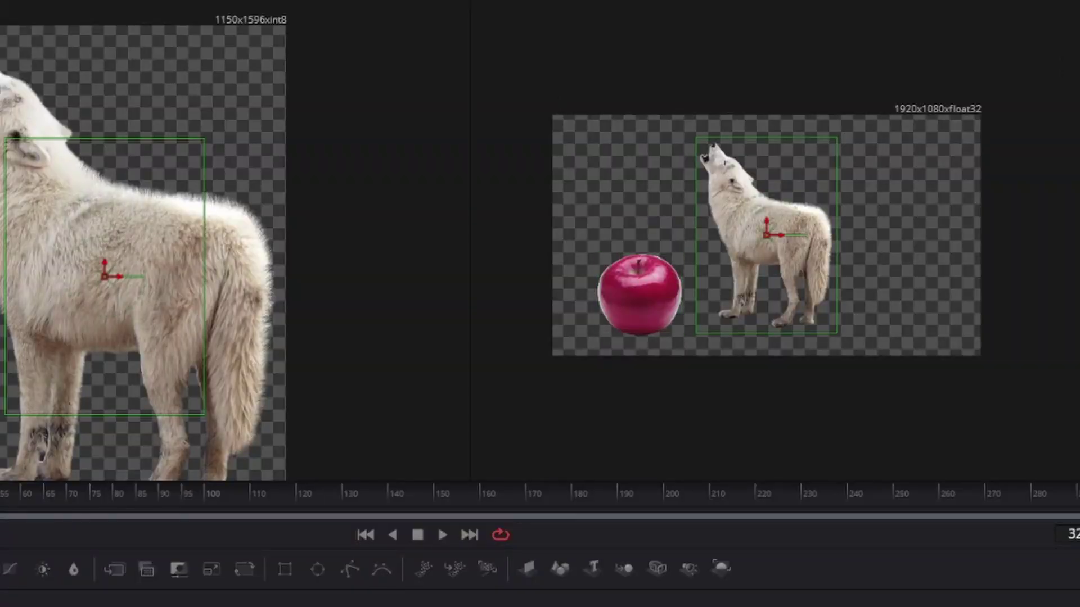
{"action": "mouse_move", "coordinate": [784, 236]}
{"action": "left_mouse_down"}
{"action": "mouse_move", "coordinate": [814, 236]}
{"action": "mouse_move", "coordinate": [798, 232]}
{"action": "left_mouse_up"}
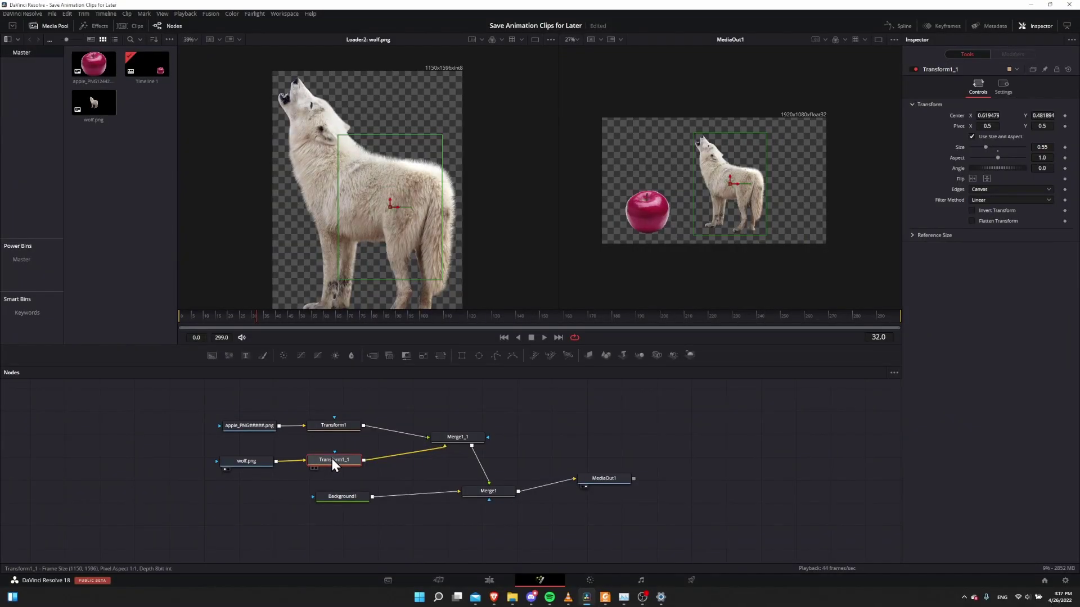
Keyframe the wolf's angle at frame 0, set it to -360 at frame 30, and play back the rotation
{"action": "left_click_drag", "start_coordinate": [209, 318], "coordinate": [163, 319]}
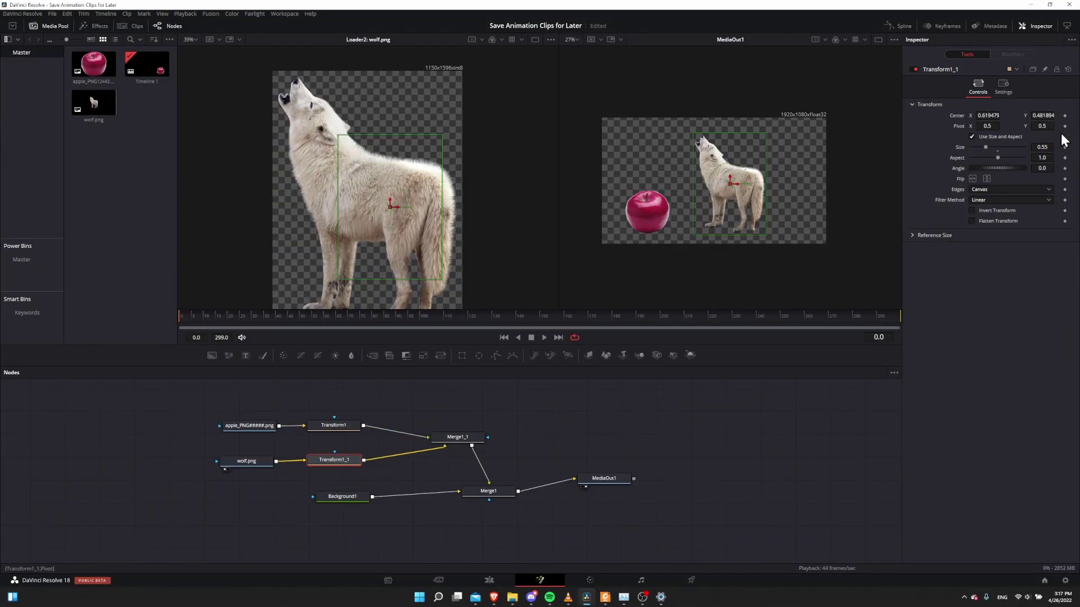
{"action": "left_click", "coordinate": [1064, 168]}
{"action": "left_click", "coordinate": [252, 316]}
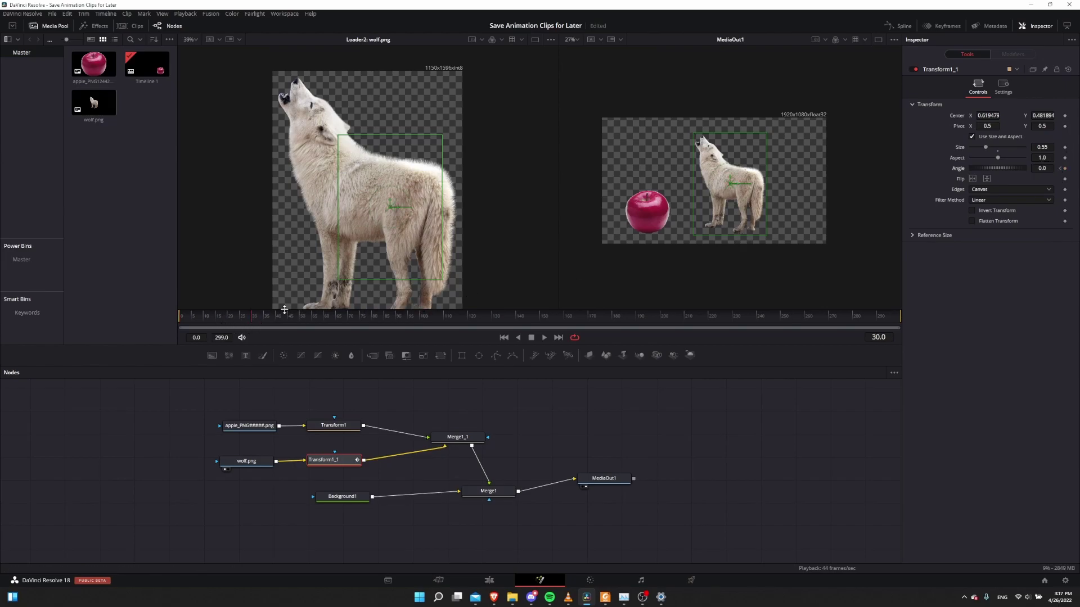
{"action": "left_click", "coordinate": [1039, 169]}
{"action": "type", "text": "-360"}
{"action": "key", "text": "Tab"}
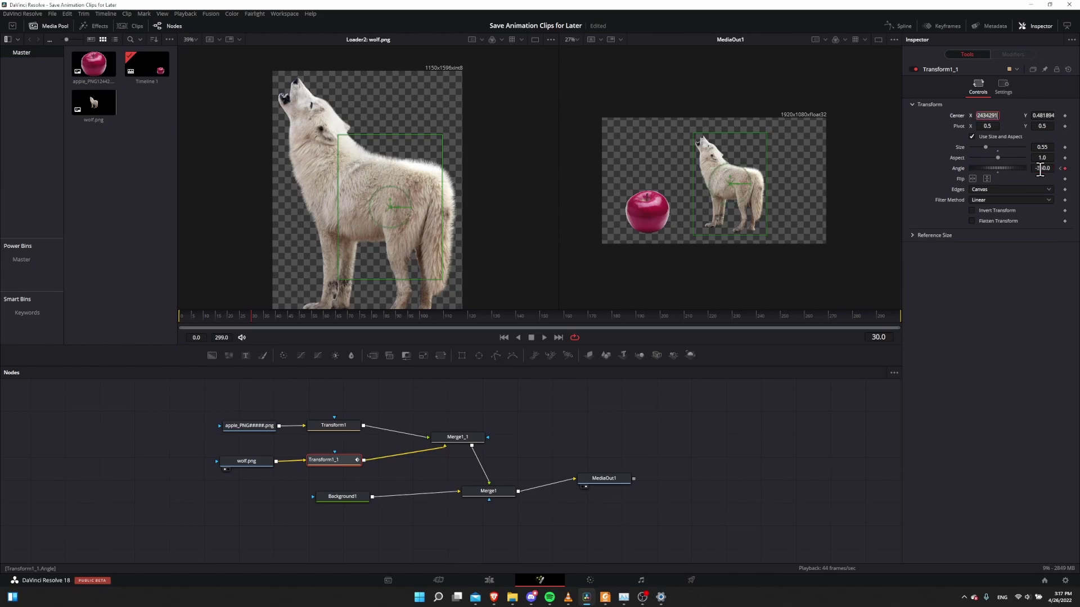
{"action": "left_click", "coordinate": [1065, 168]}
{"action": "left_click_drag", "start_coordinate": [217, 316], "coordinate": [167, 315]}
{"action": "left_click", "coordinate": [544, 337]}
Keyframe the apple's center at frame 0 and raise the apple to about X 0.094, Y 0.595 at frame 30
{"action": "left_click", "coordinate": [322, 426]}
{"action": "left_click_drag", "start_coordinate": [200, 315], "coordinate": [173, 312]}
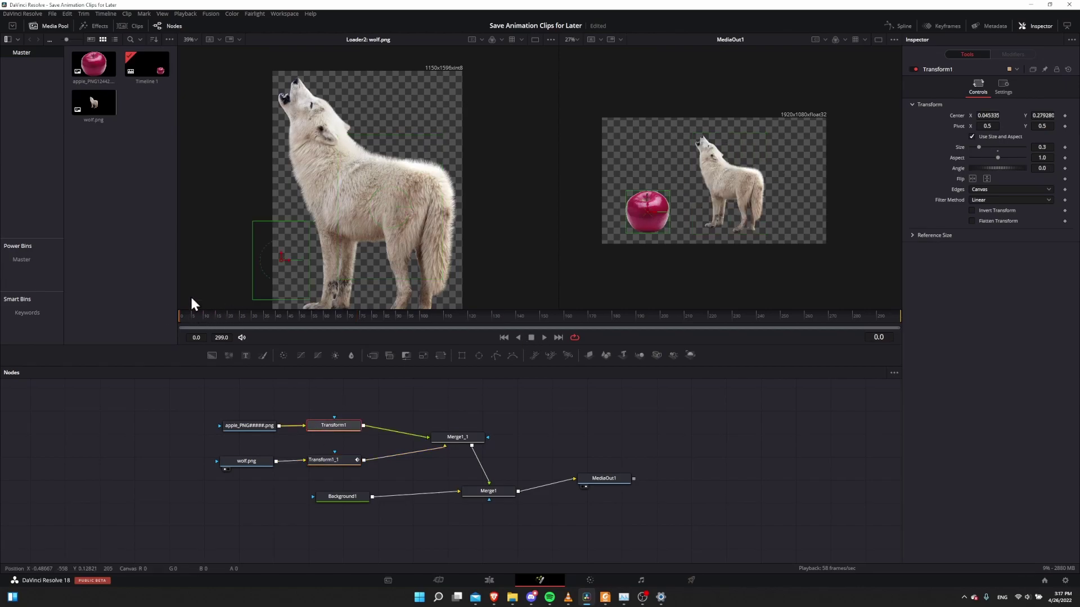
{"action": "left_click", "coordinate": [1065, 116]}
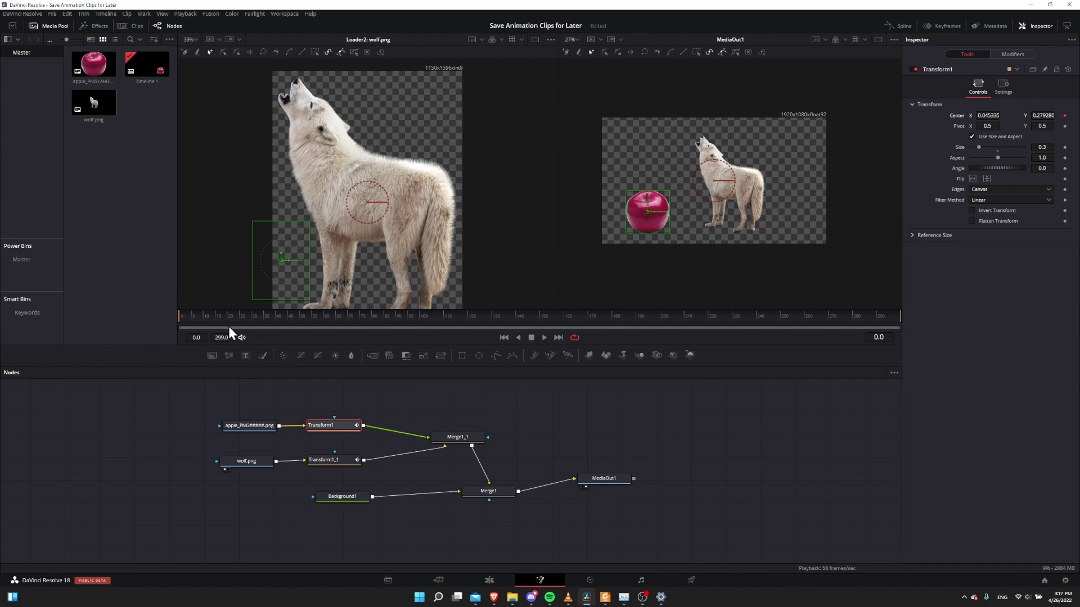
{"action": "left_click", "coordinate": [254, 316]}
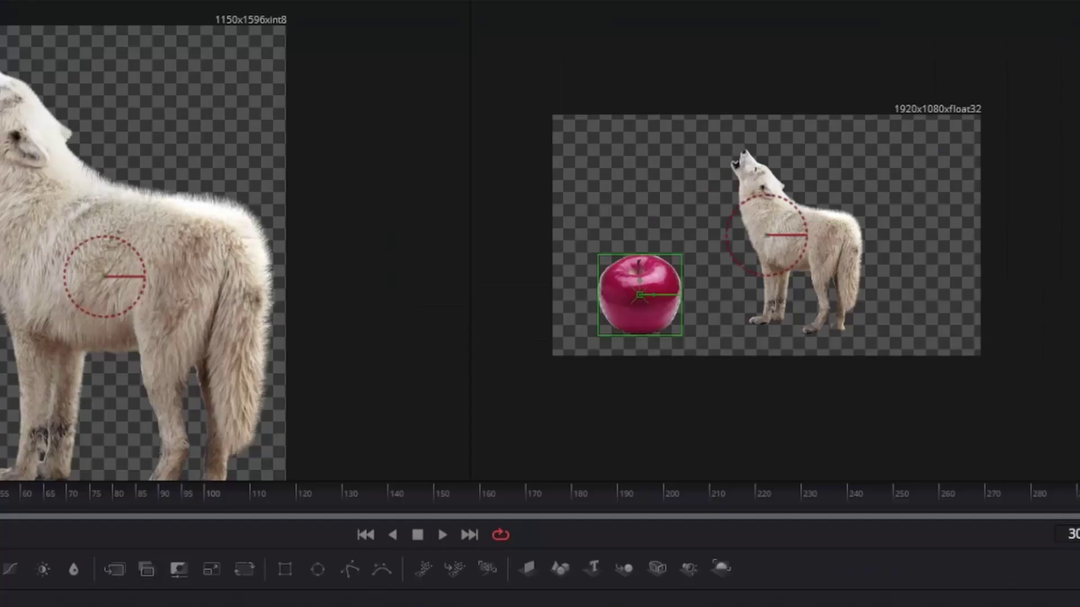
{"action": "left_click_drag", "start_coordinate": [642, 279], "coordinate": [666, 211]}
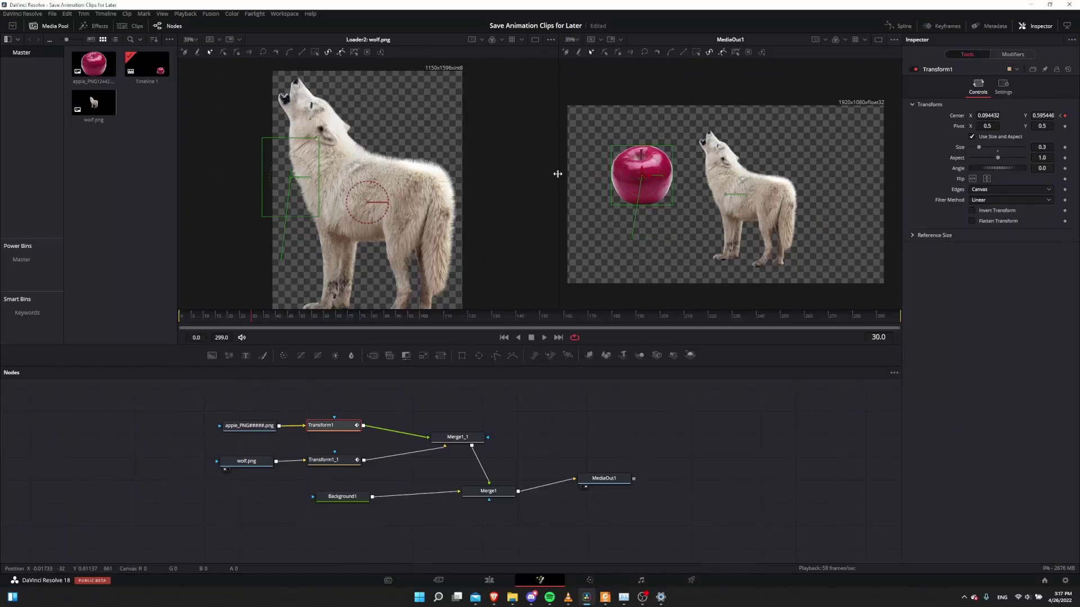
Enlarge the MediaOut1 viewer and lower the apple to about X 0.171, Y 0.280 at frame 60
{"action": "left_click_drag", "start_coordinate": [559, 174], "coordinate": [465, 174]}
{"action": "scroll", "coordinate": [615, 214], "scroll_direction": "up", "scroll_amount": 2}
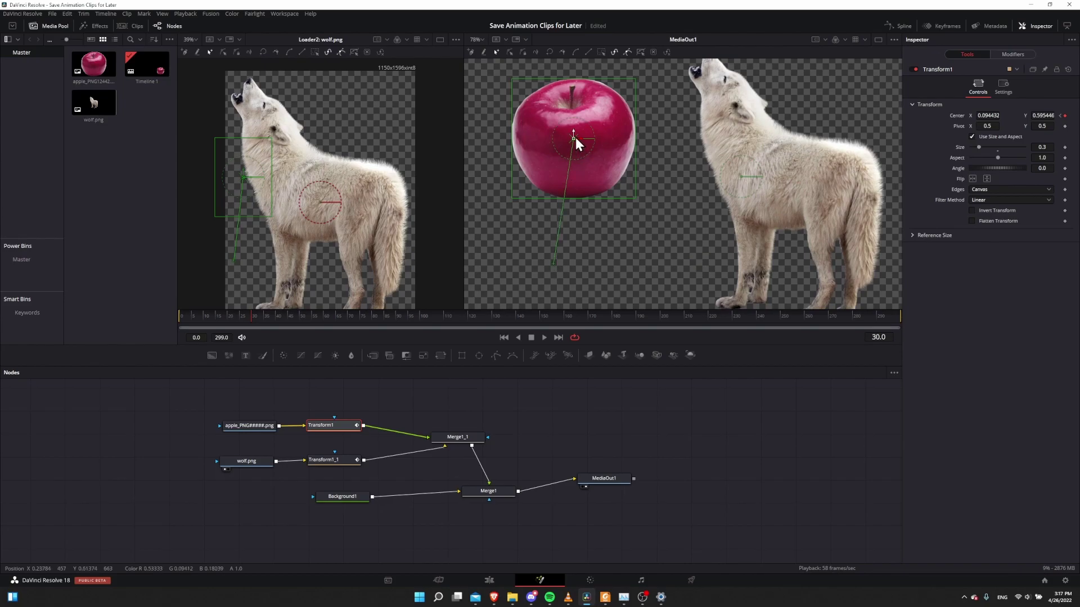
{"action": "left_click_drag", "start_coordinate": [607, 201], "coordinate": [592, 196]}
{"action": "left_click", "coordinate": [324, 316]}
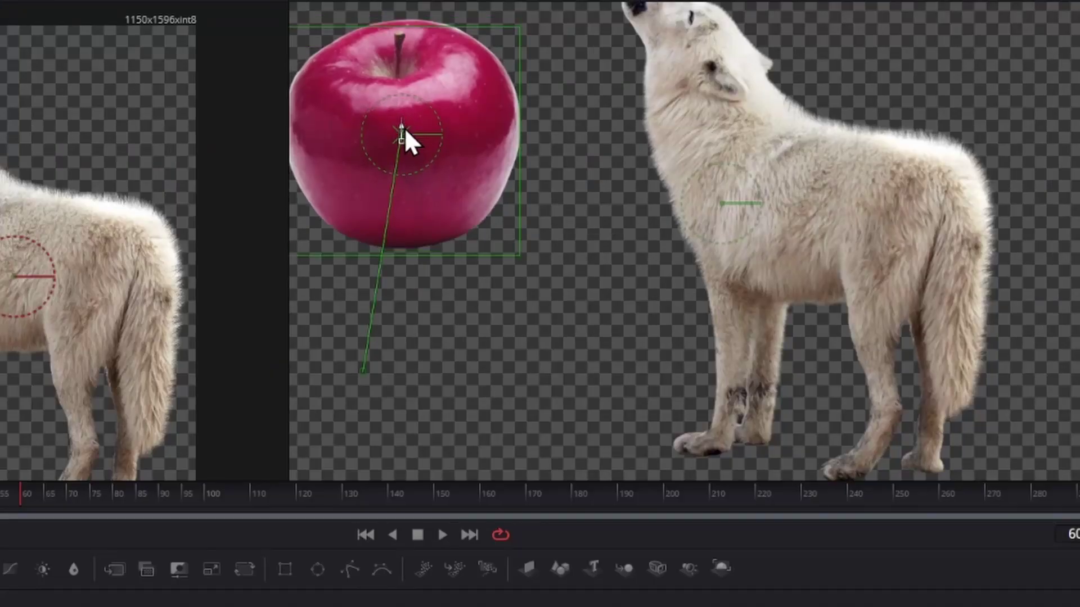
{"action": "left_click_drag", "start_coordinate": [523, 129], "coordinate": [527, 243]}
{"action": "left_click_drag", "start_coordinate": [412, 357], "coordinate": [561, 364]}
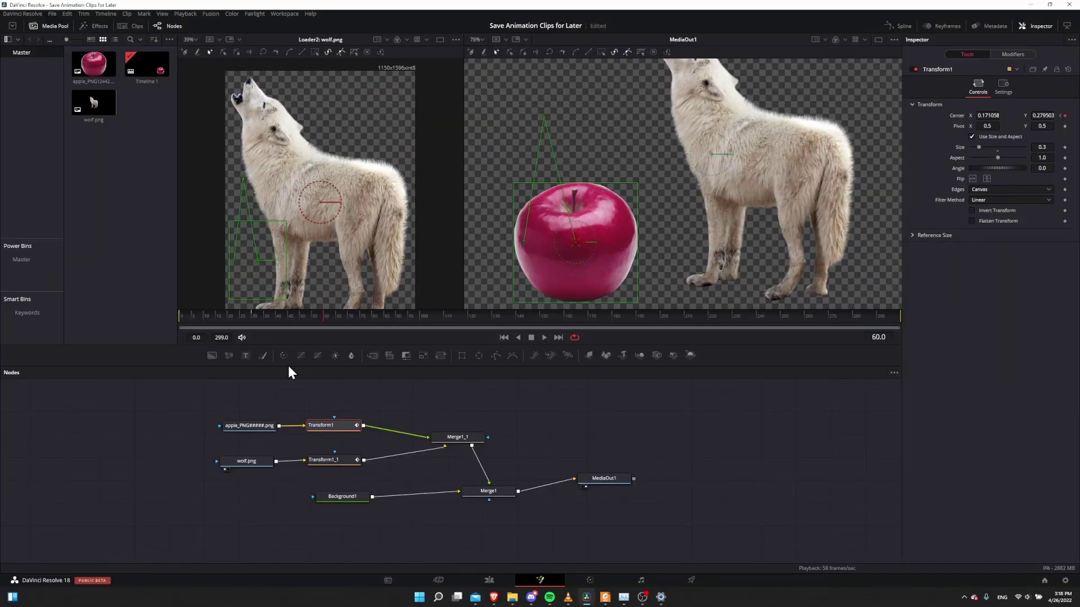
Play back the apple and wolf animation from frame 0
{"action": "left_click_drag", "start_coordinate": [206, 318], "coordinate": [167, 316]}
{"action": "key", "text": "space"}
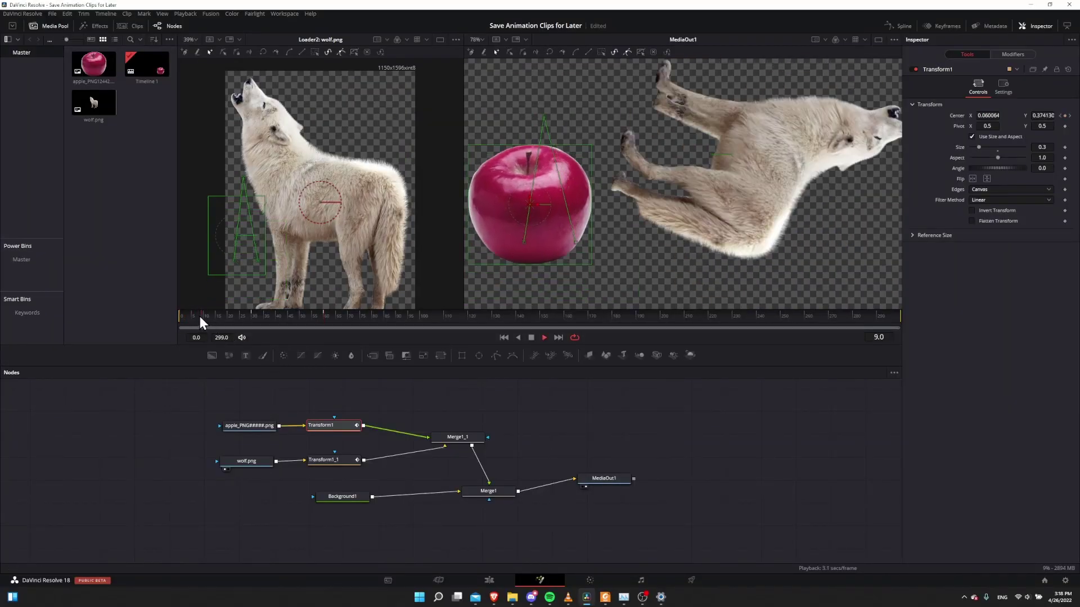
{"action": "left_click_drag", "start_coordinate": [196, 318], "coordinate": [176, 317]}
{"action": "key", "text": "space"}
{"action": "scroll", "coordinate": [630, 207], "scroll_direction": "down", "scroll_amount": 3}
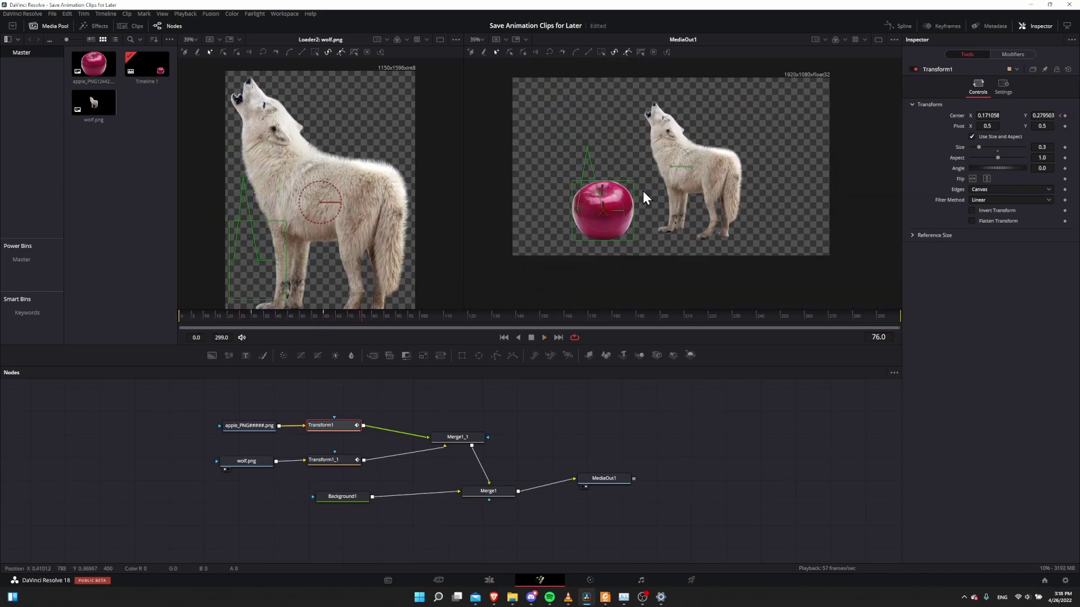
Smooth the Transform1 Displacement spline by adjusting its keyframe handles, and play back the eased motion from frame 0
{"action": "left_click", "coordinate": [902, 25]}
{"action": "left_click", "coordinate": [481, 417]}
{"action": "key", "text": "ctrl+f"}
{"action": "scroll", "coordinate": [619, 444], "scroll_direction": "up", "scroll_amount": 3}
{"action": "scroll", "coordinate": [679, 451], "scroll_direction": "up", "scroll_amount": 2}
{"action": "left_click_drag", "start_coordinate": [670, 429], "coordinate": [664, 425]}
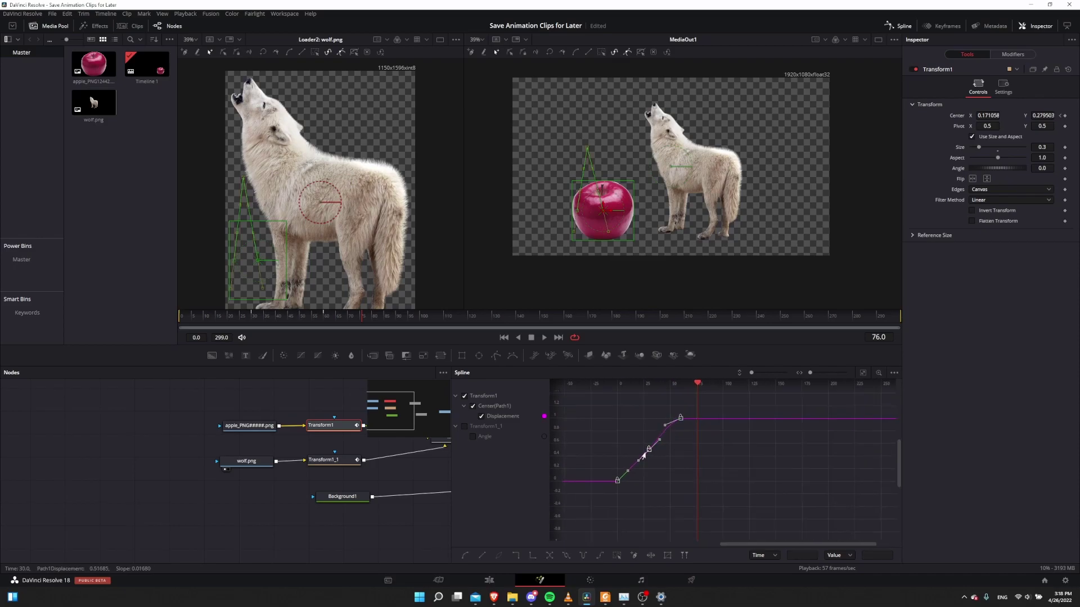
{"action": "left_click_drag", "start_coordinate": [639, 460], "coordinate": [640, 466]}
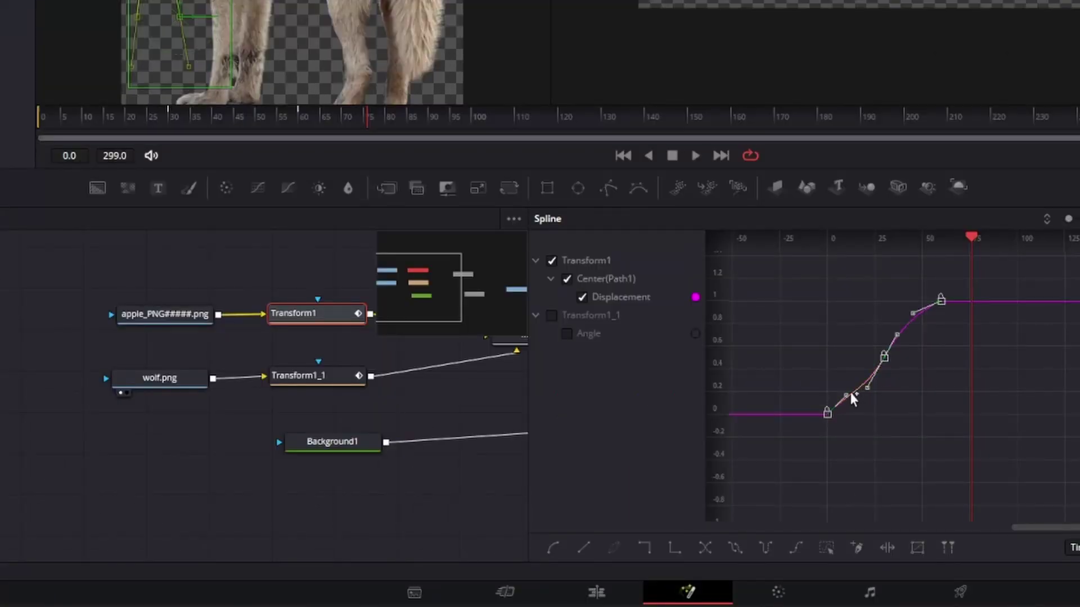
{"action": "mouse_move", "coordinate": [851, 395]}
{"action": "left_mouse_down"}
{"action": "mouse_move", "coordinate": [841, 394]}
{"action": "mouse_move", "coordinate": [853, 405]}
{"action": "left_mouse_up"}
{"action": "left_click_drag", "start_coordinate": [72, 118], "coordinate": [1, 116]}
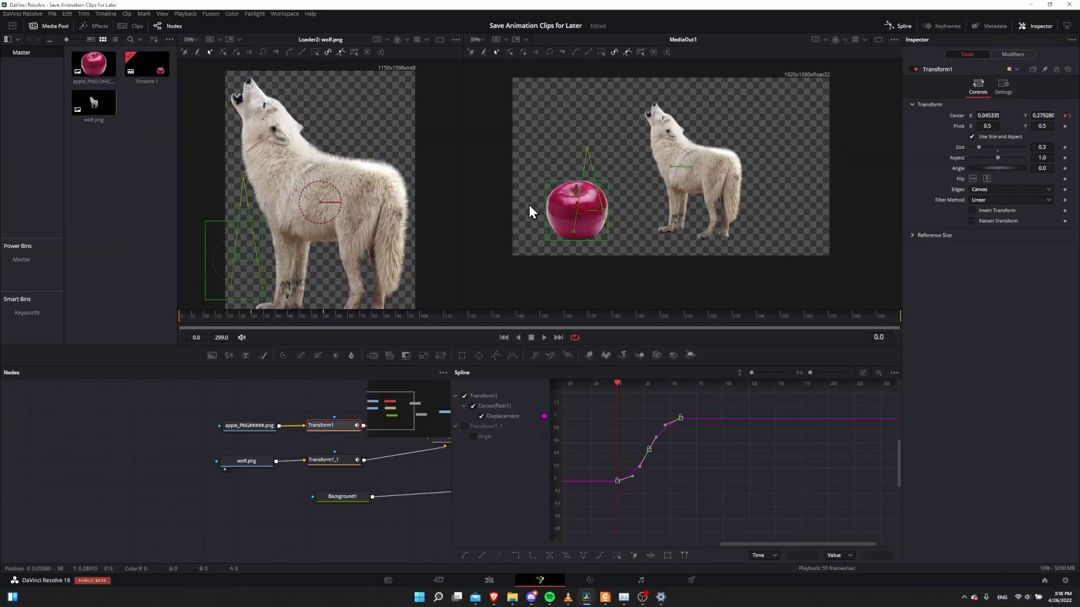
{"action": "key", "text": "space"}
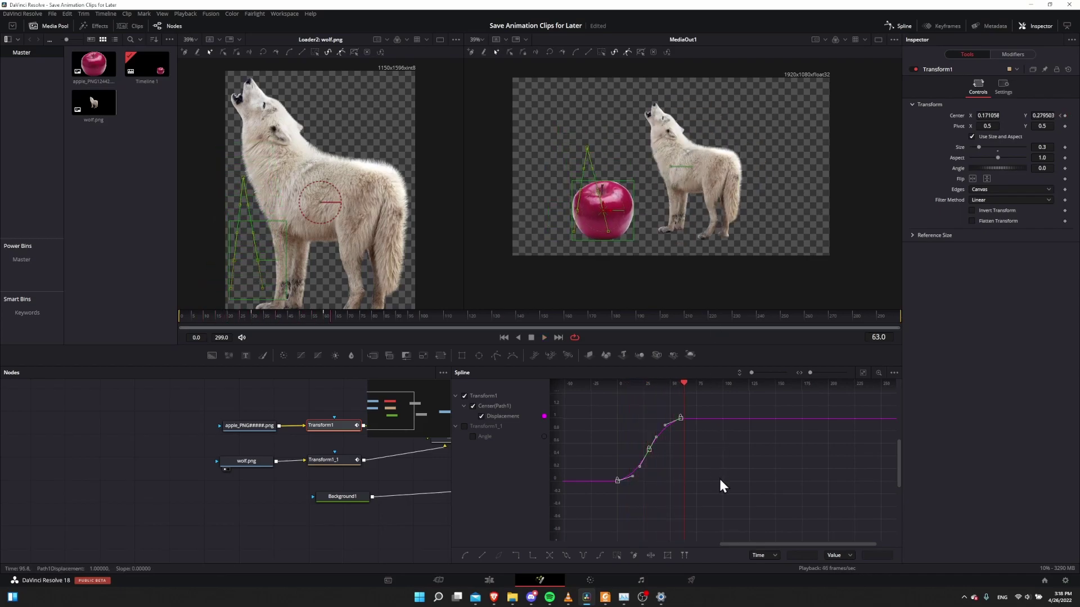
Close the Spline editor and save the project
{"action": "left_click", "coordinate": [902, 28]}
{"action": "key", "text": "ctrl+s"}
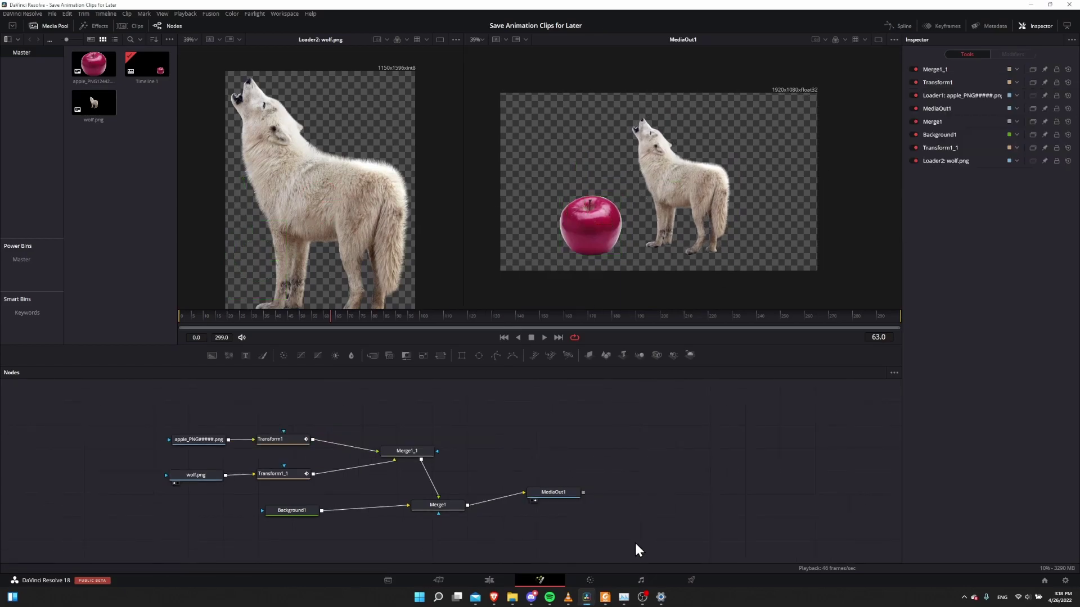
Make room in the node graph by moving MediaOut1 farther out and shifting Background1 and Merge1 down
{"action": "left_click_drag", "start_coordinate": [562, 495], "coordinate": [637, 492]}
{"action": "left_click_drag", "start_coordinate": [254, 491], "coordinate": [428, 542]}
{"action": "left_click", "coordinate": [497, 507]}
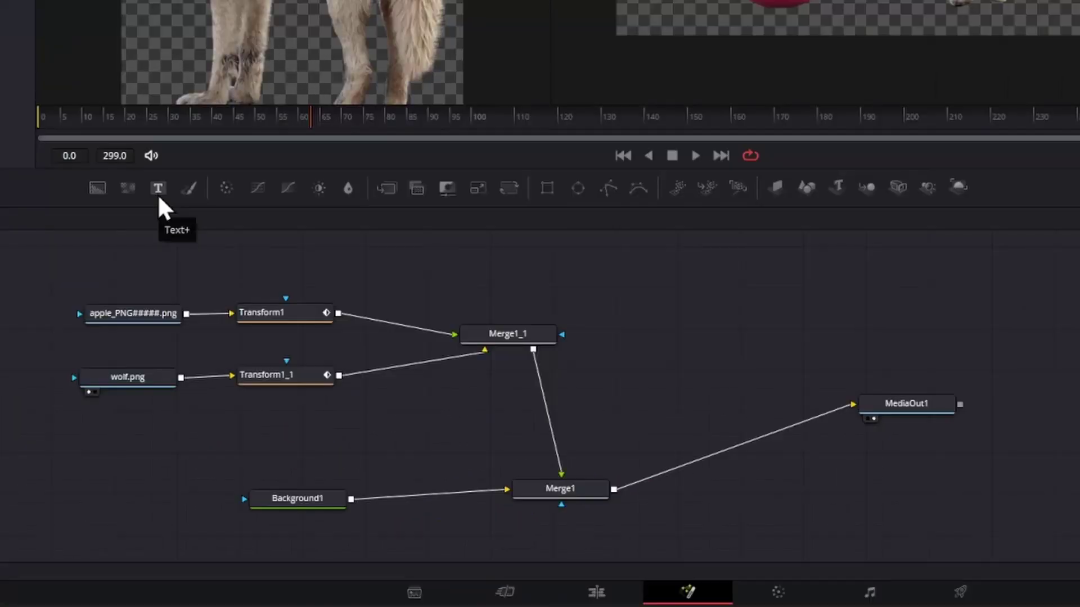
Add a Text node and a copy of Merge1 between Merge1_1 and Merge1, detaching Merge1_1 from Merge1
{"action": "left_click", "coordinate": [158, 195]}
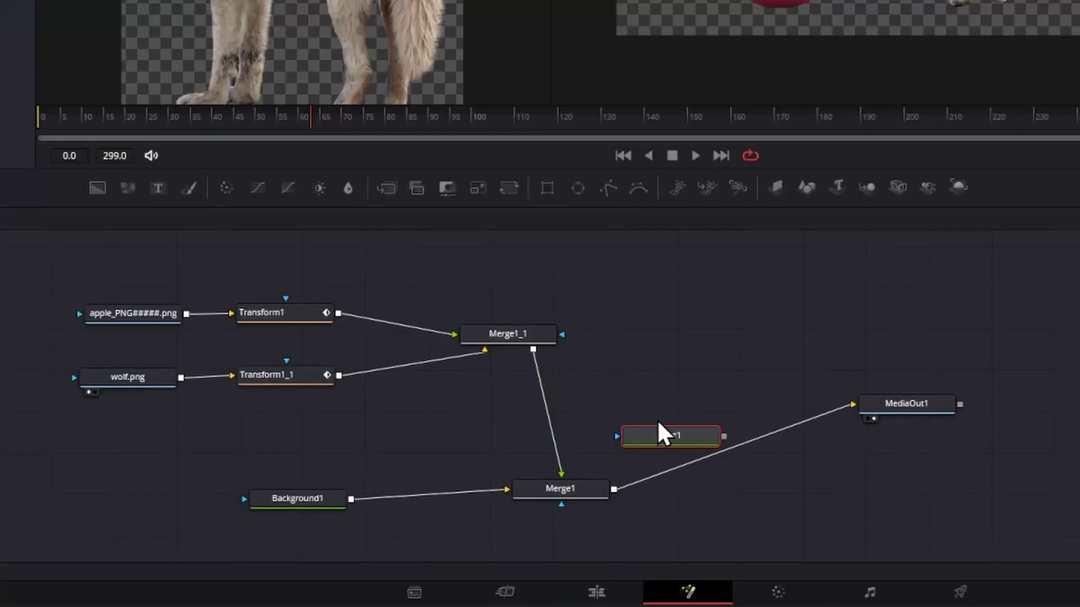
{"action": "left_click", "coordinate": [536, 490]}
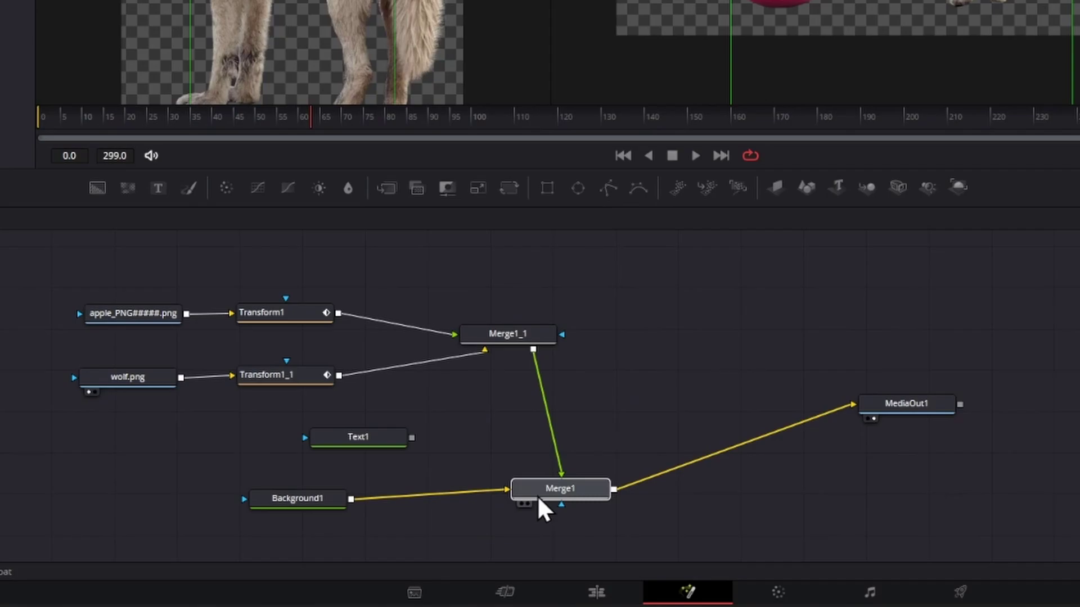
{"action": "key", "text": "ctrl+c"}
{"action": "left_click", "coordinate": [491, 410]}
{"action": "key", "text": "ctrl+v"}
{"action": "left_click_drag", "start_coordinate": [502, 417], "coordinate": [493, 435]}
{"action": "left_click", "coordinate": [556, 449]}
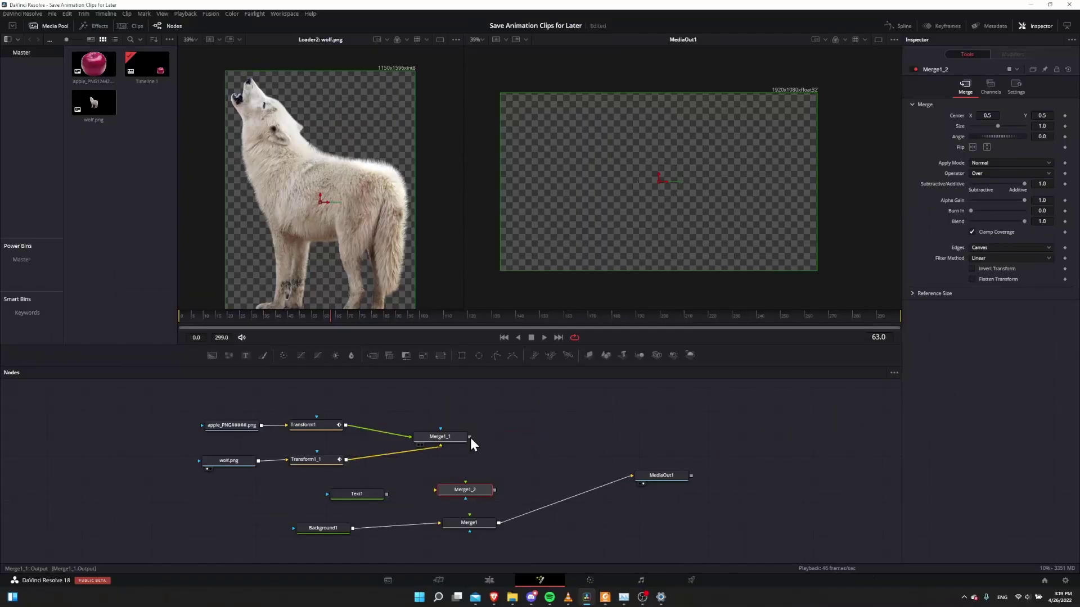
Connect Merge1_1 as foreground and Text1 as background of Merge1_2, and send Merge1_2 to the foreground of Merge1
{"action": "left_click_drag", "start_coordinate": [470, 438], "coordinate": [467, 481]}
{"action": "left_click_drag", "start_coordinate": [387, 493], "coordinate": [441, 496]}
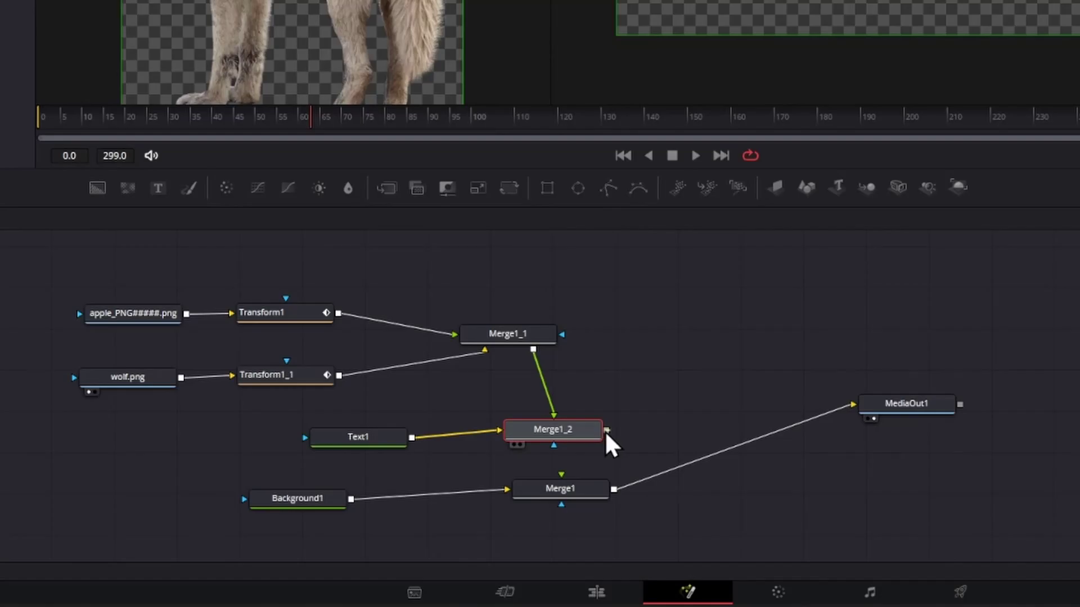
{"action": "left_click_drag", "start_coordinate": [605, 431], "coordinate": [561, 477]}
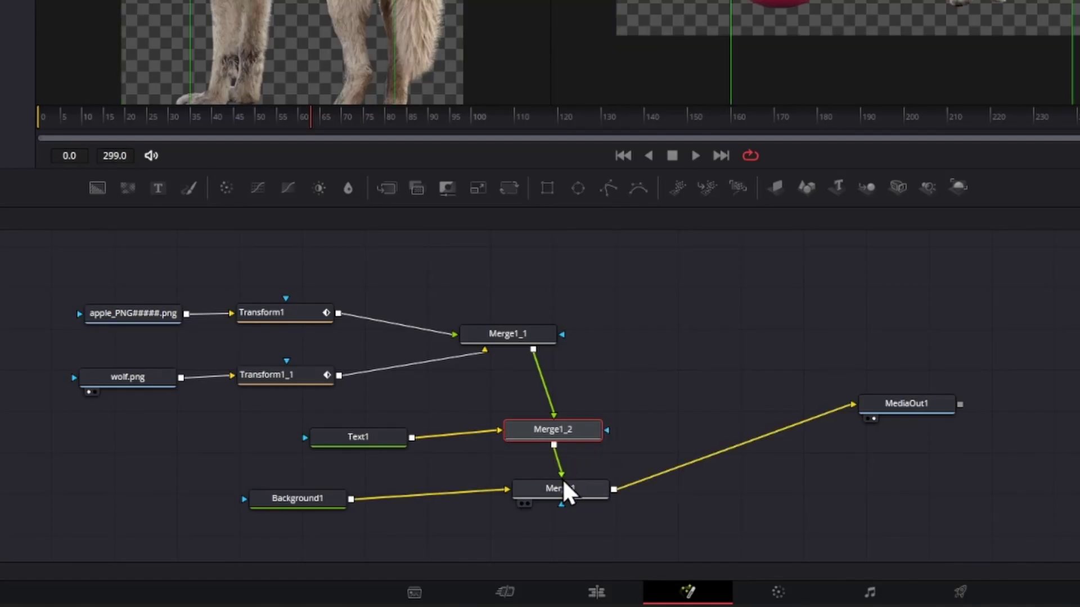
Enter "Power Bins" as the text of Text1 and set its layout center to X 0.183, Y 0.858
{"action": "left_click", "coordinate": [402, 437]}
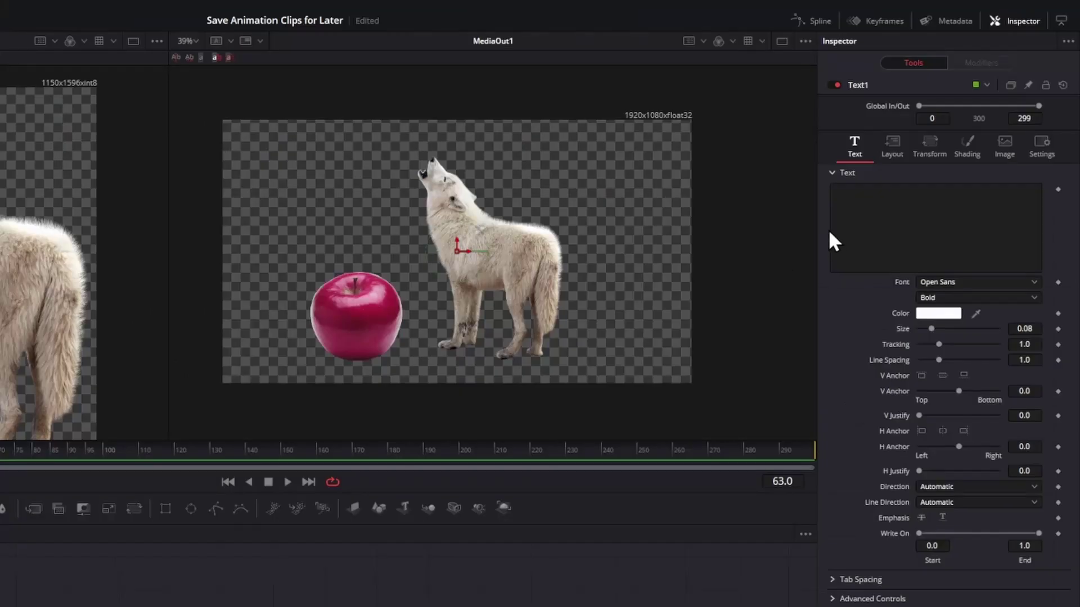
{"action": "left_click", "coordinate": [877, 213]}
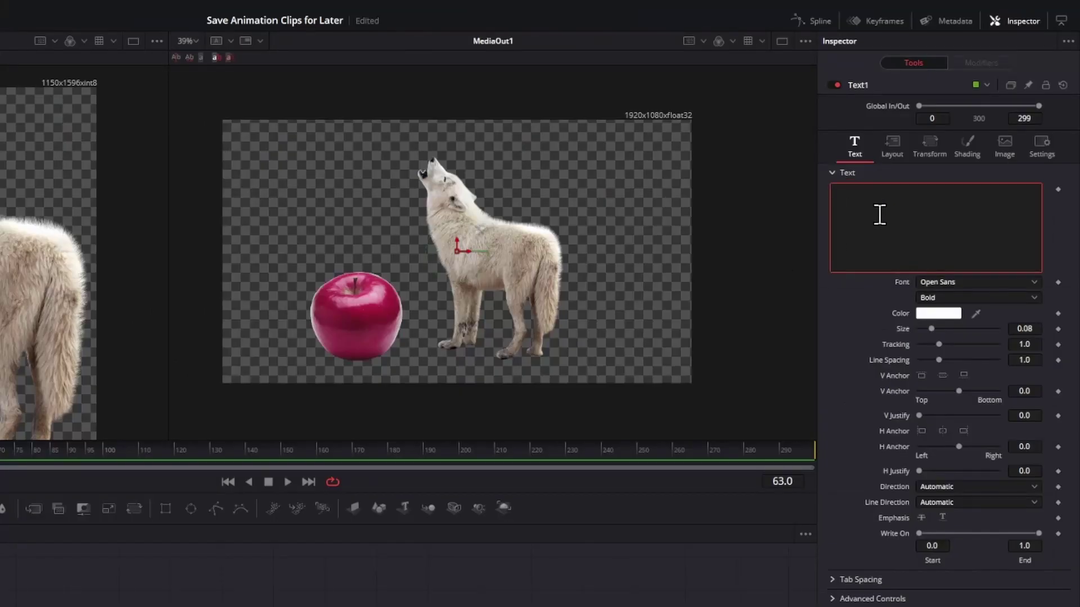
{"action": "key", "text": "ctrl+v"}
{"action": "left_click", "coordinate": [904, 153]}
{"action": "left_click_drag", "start_coordinate": [944, 204], "coordinate": [904, 204]}
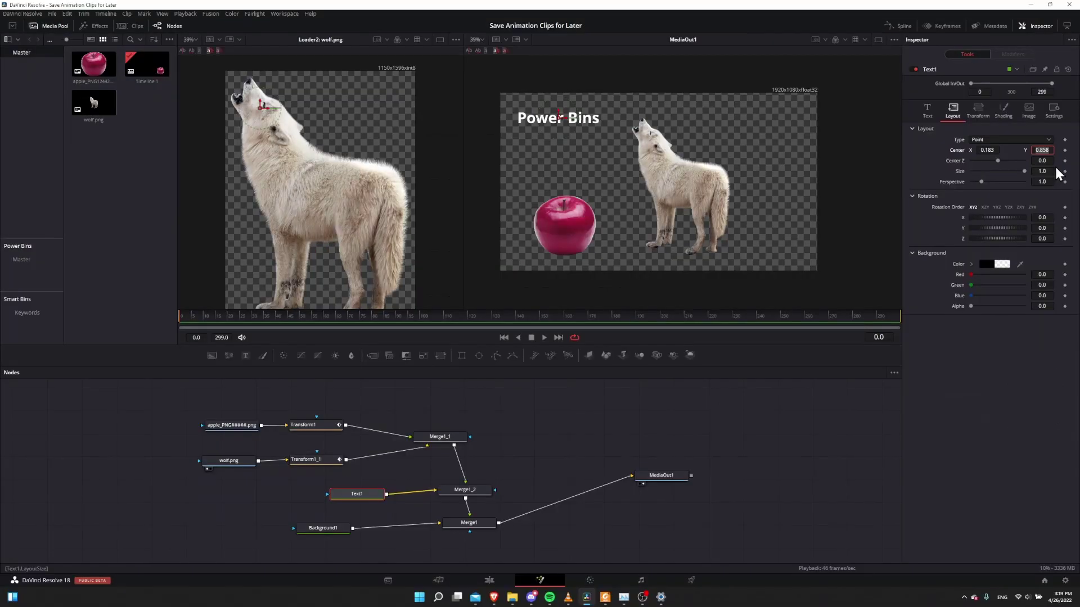
Keyframe the size of Text1 at 1.0 on frame 0, 1.2 on frame 30 and 1 on frame 60, and play the animation
{"action": "left_click", "coordinate": [1058, 235]}
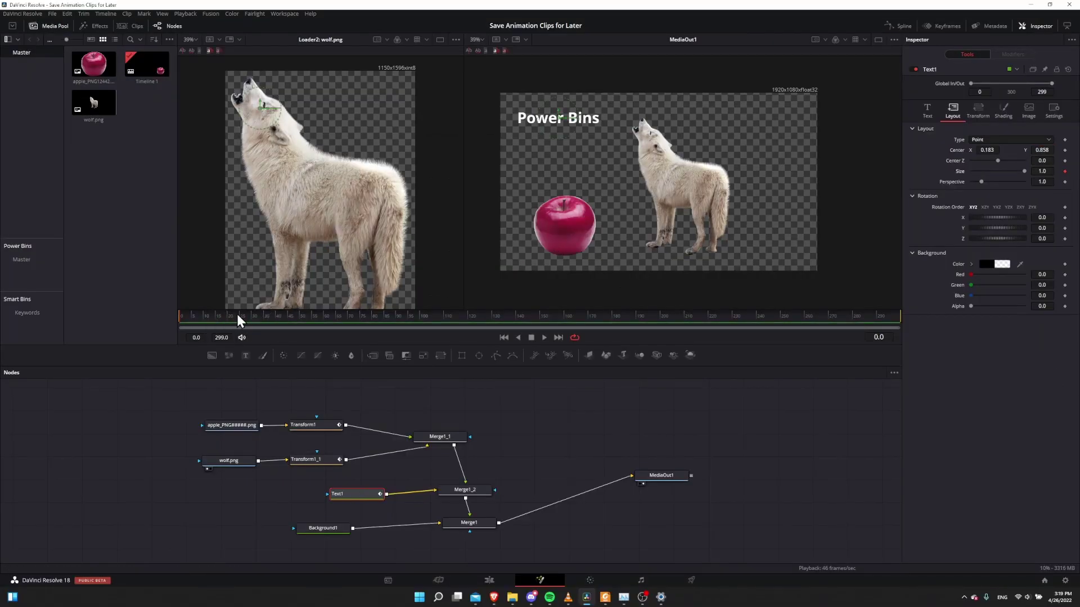
{"action": "left_click", "coordinate": [254, 317]}
{"action": "left_click", "coordinate": [1041, 171]}
{"action": "type", "text": "1.2"}
{"action": "key", "text": "Tab"}
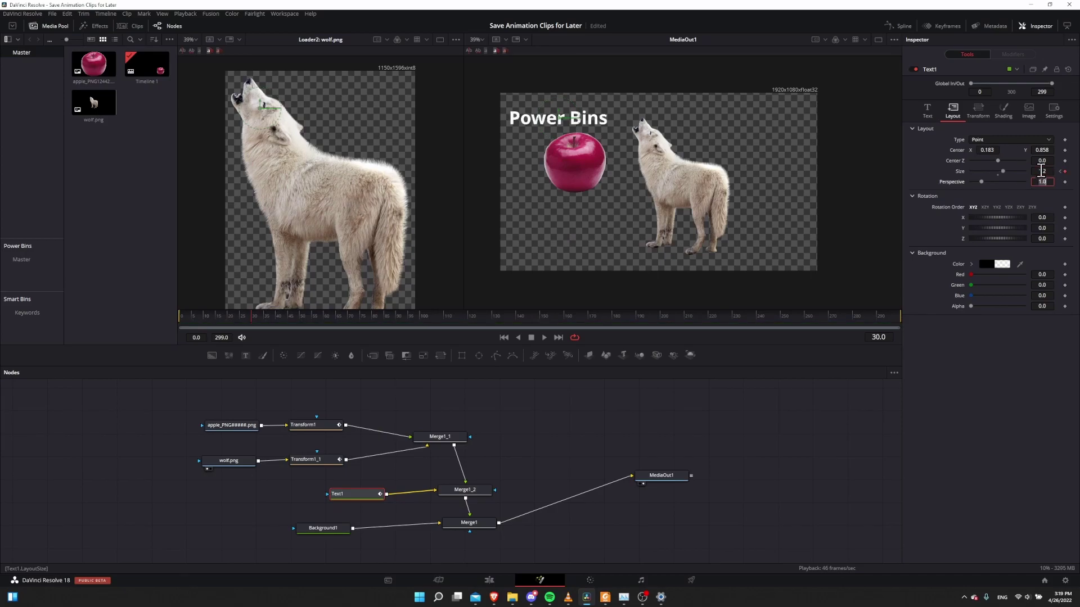
{"action": "left_click", "coordinate": [326, 315]}
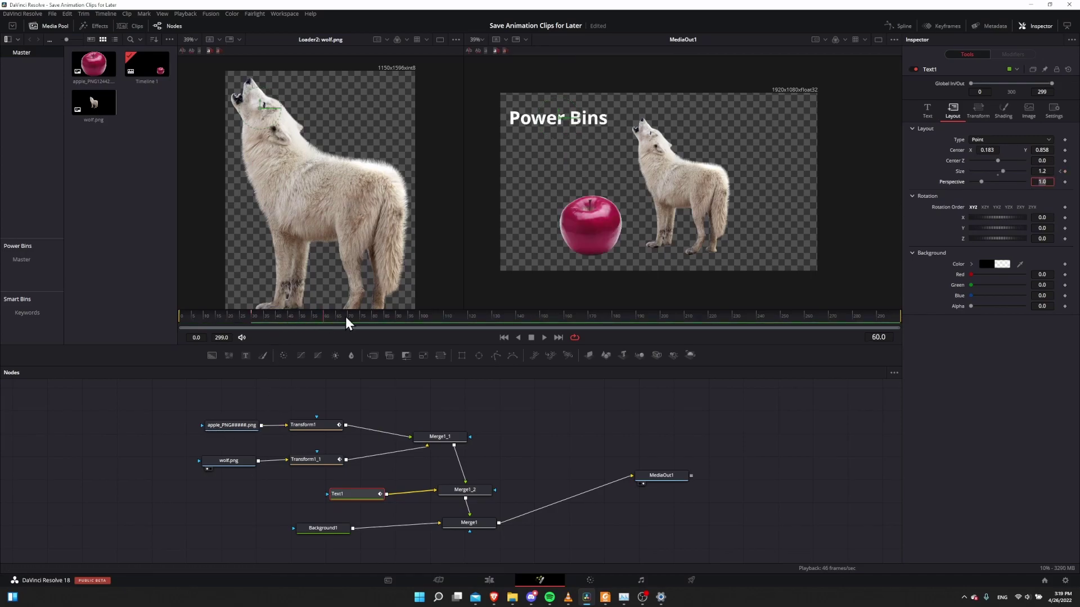
{"action": "left_click", "coordinate": [1044, 171]}
{"action": "type", "text": "1"}
{"action": "key", "text": "Return"}
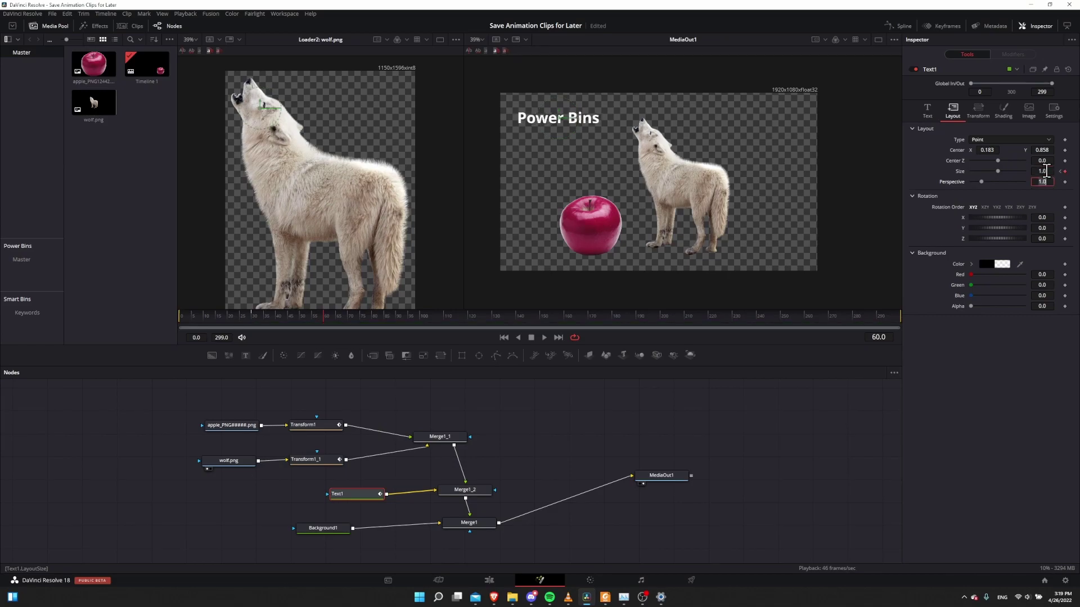
{"action": "key", "text": "space"}
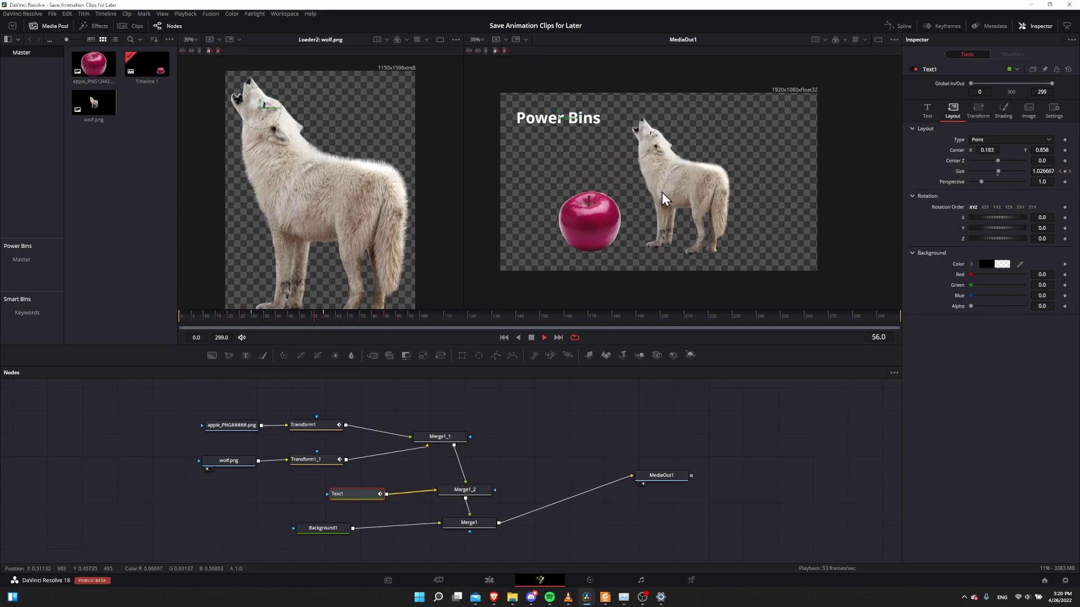
{"action": "key", "text": "space"}
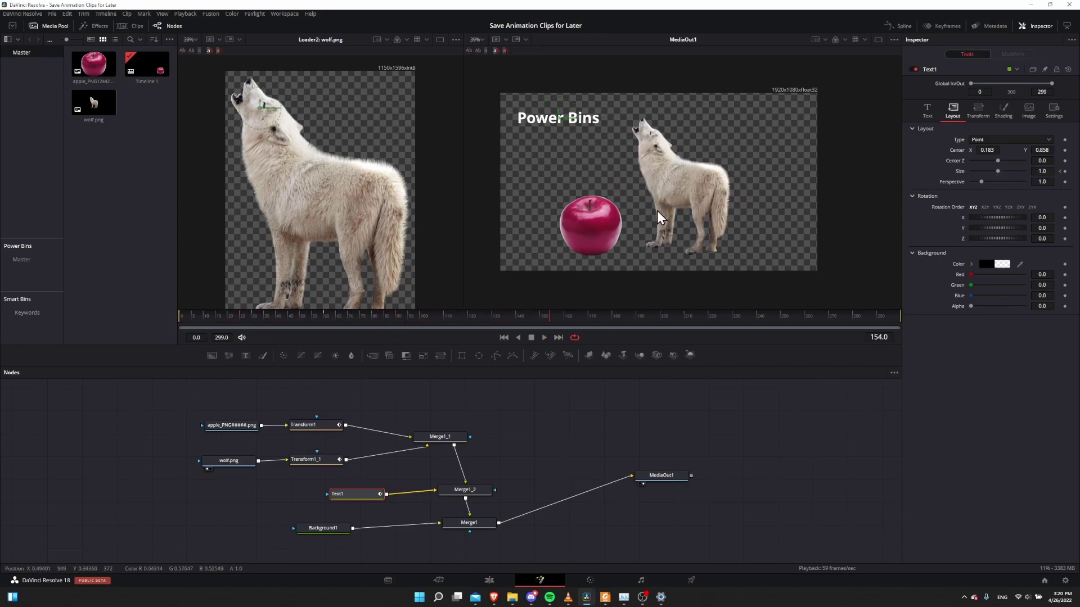
Move MediaOut1 closer to Merge1, and add the Fusion Composition clip from the edit timeline to the Master power bin
{"action": "left_click_drag", "start_coordinate": [661, 476], "coordinate": [594, 513]}
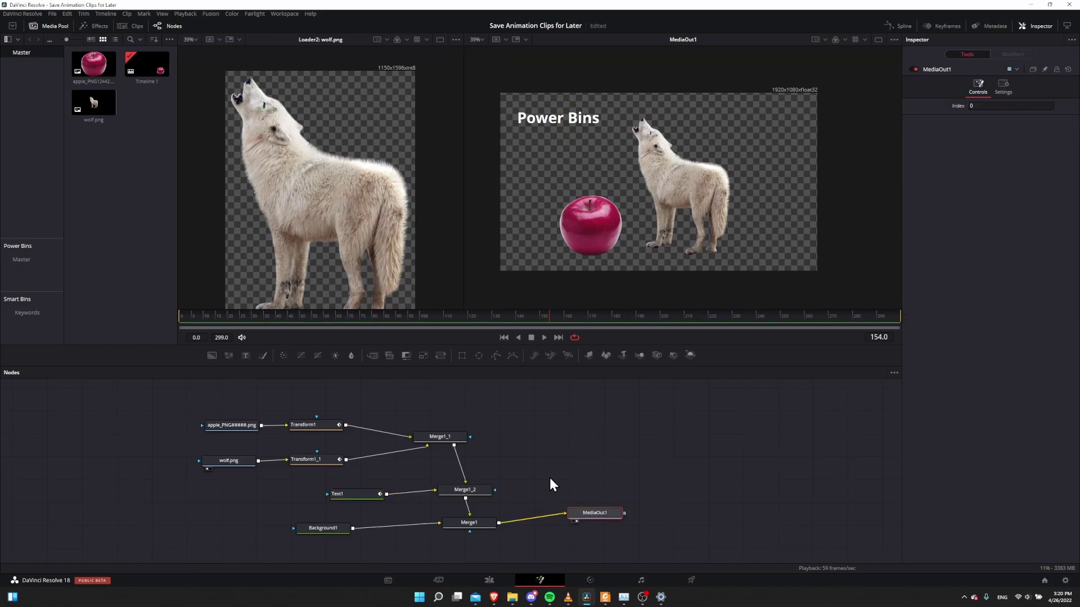
{"action": "left_click", "coordinate": [488, 580]}
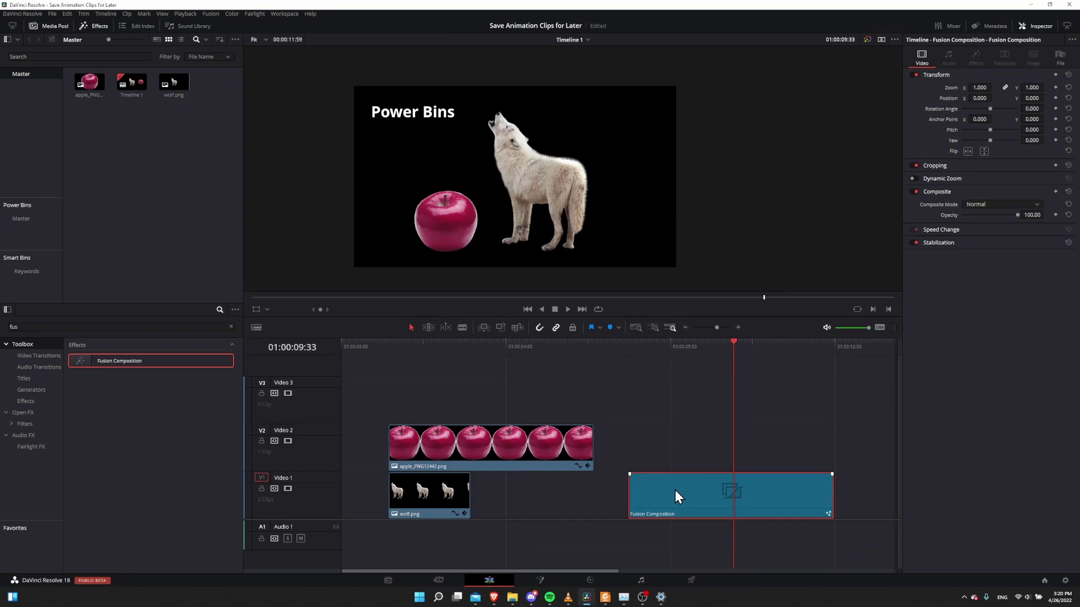
{"action": "left_click_drag", "start_coordinate": [674, 490], "coordinate": [31, 222]}
{"action": "left_click", "coordinate": [30, 220]}
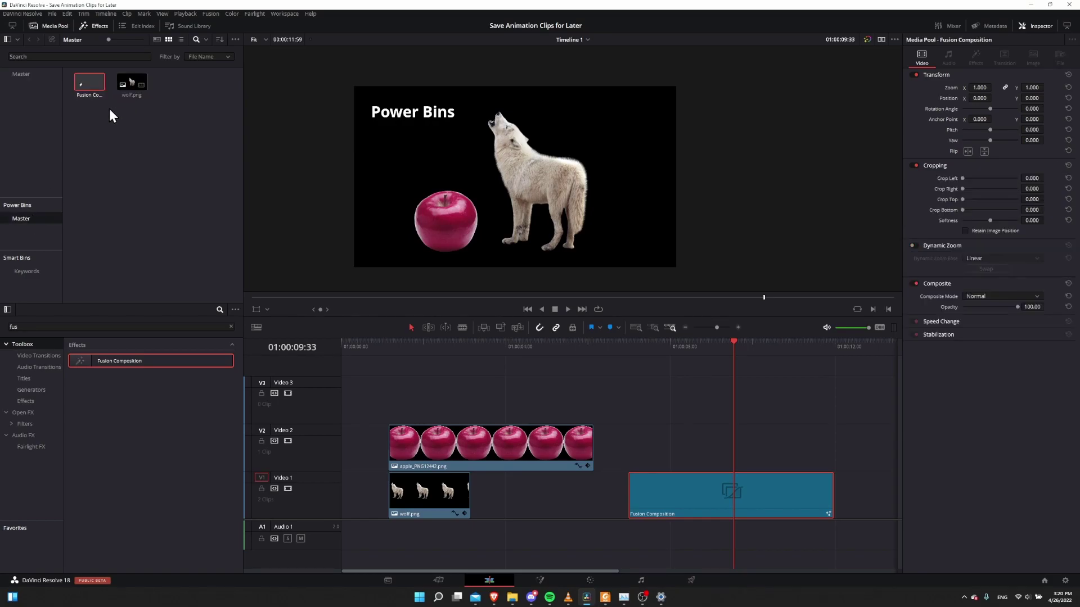
Rename the Fusion composition in the Master power bin as WolfSpinWithApple
{"action": "right_click", "coordinate": [86, 97]}
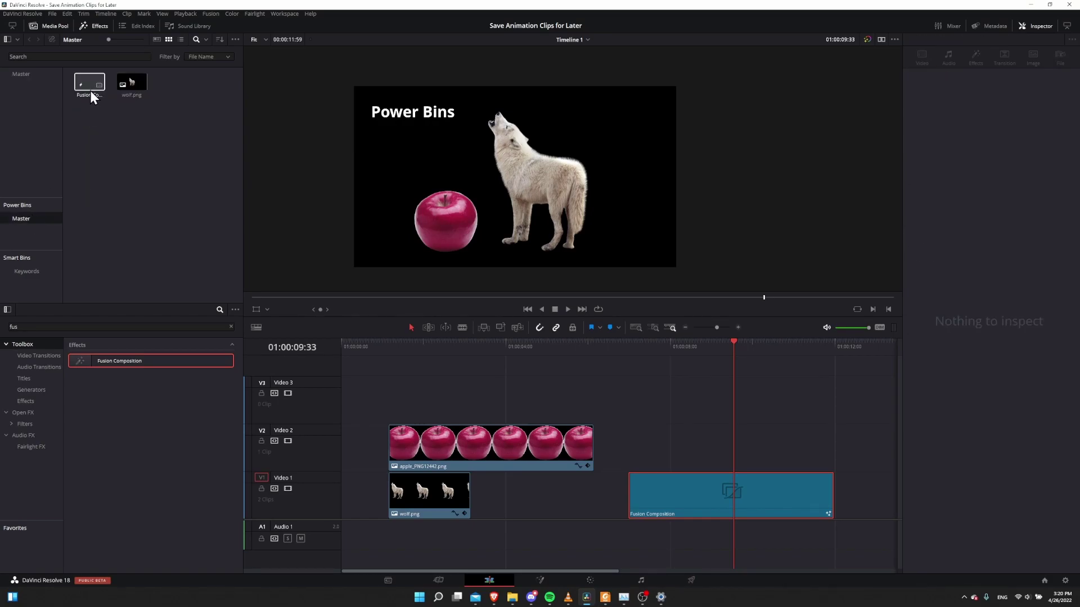
{"action": "left_click", "coordinate": [91, 82]}
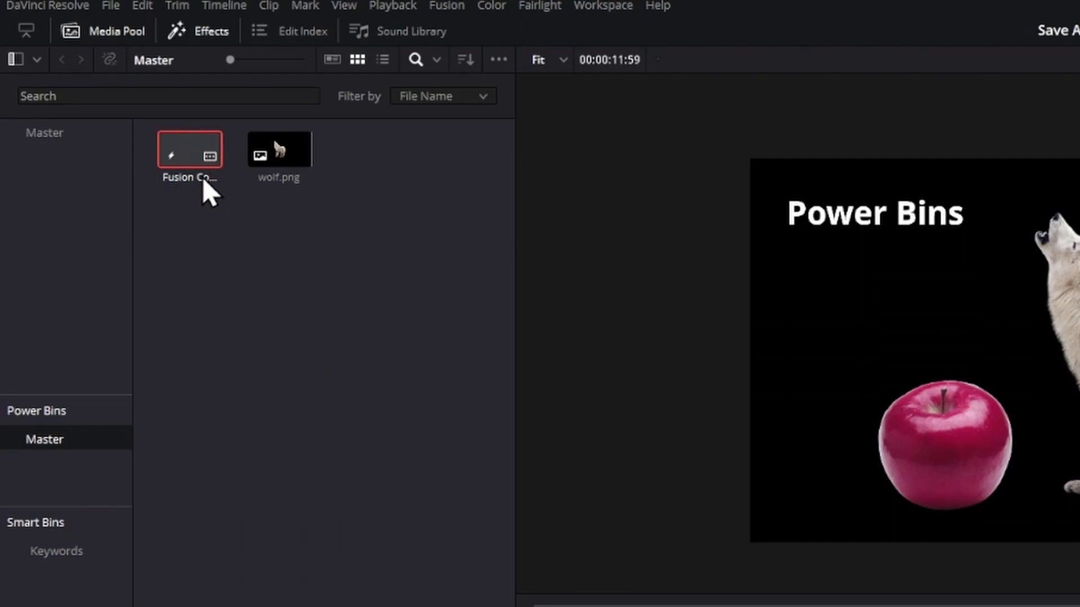
{"action": "double_click", "coordinate": [203, 181]}
{"action": "type", "text": "WolfSpin"}
{"action": "type", "text": "WithA"}
{"action": "type", "text": "pple"}
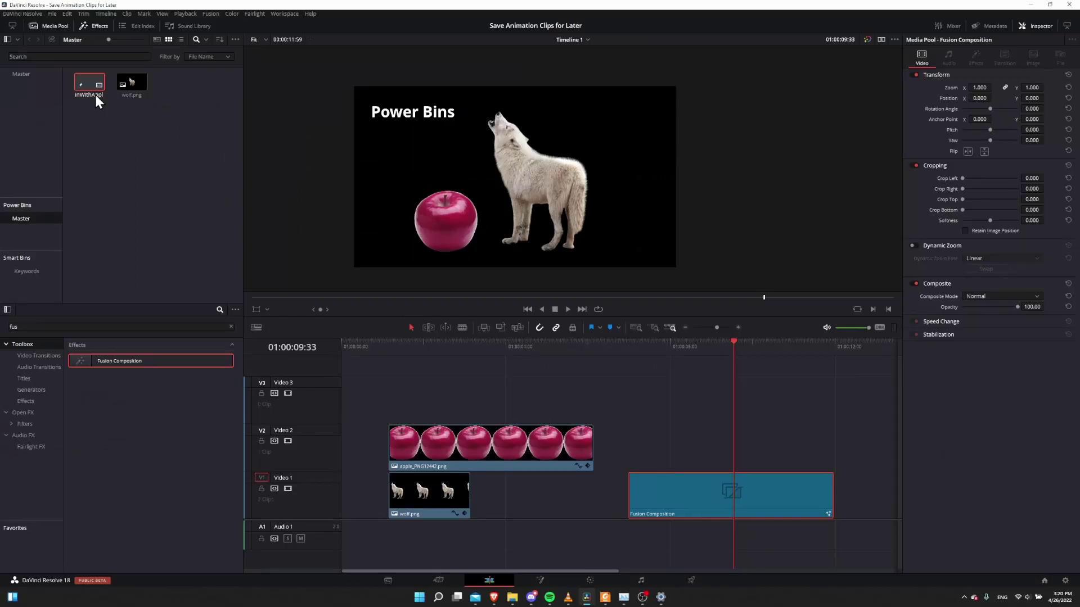
{"action": "key", "text": "Return"}
Inspect the node graph of the stored WolfSpinWithApple composition on the Fusion page, and return to the Edit page
{"action": "key", "text": "shift+5"}
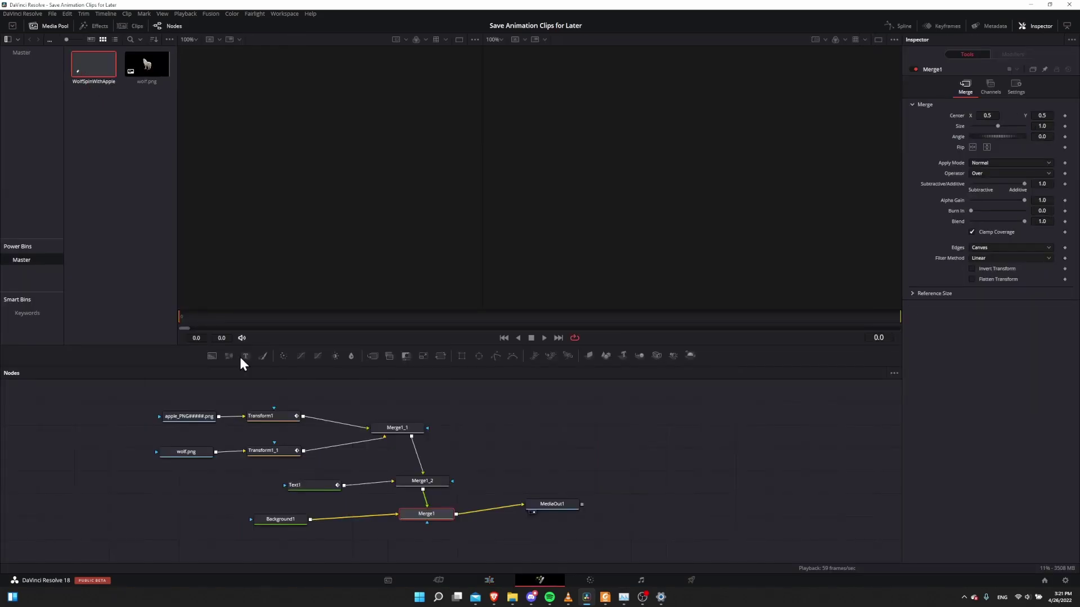
{"action": "left_click_drag", "start_coordinate": [109, 393], "coordinate": [622, 511]}
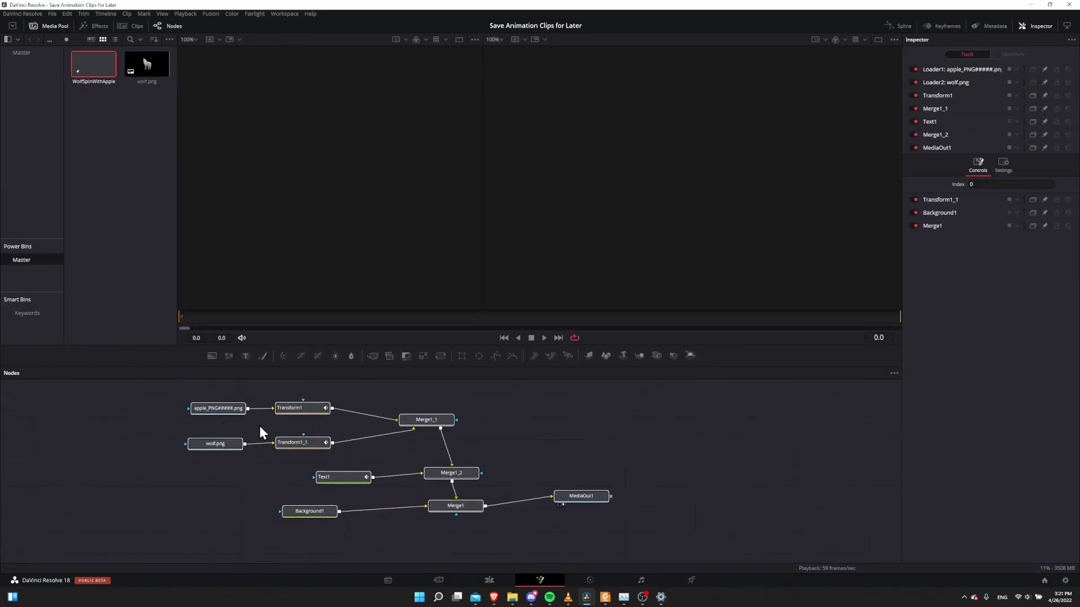
{"action": "left_click_drag", "start_coordinate": [96, 388], "coordinate": [726, 552]}
{"action": "left_click", "coordinate": [490, 580]}
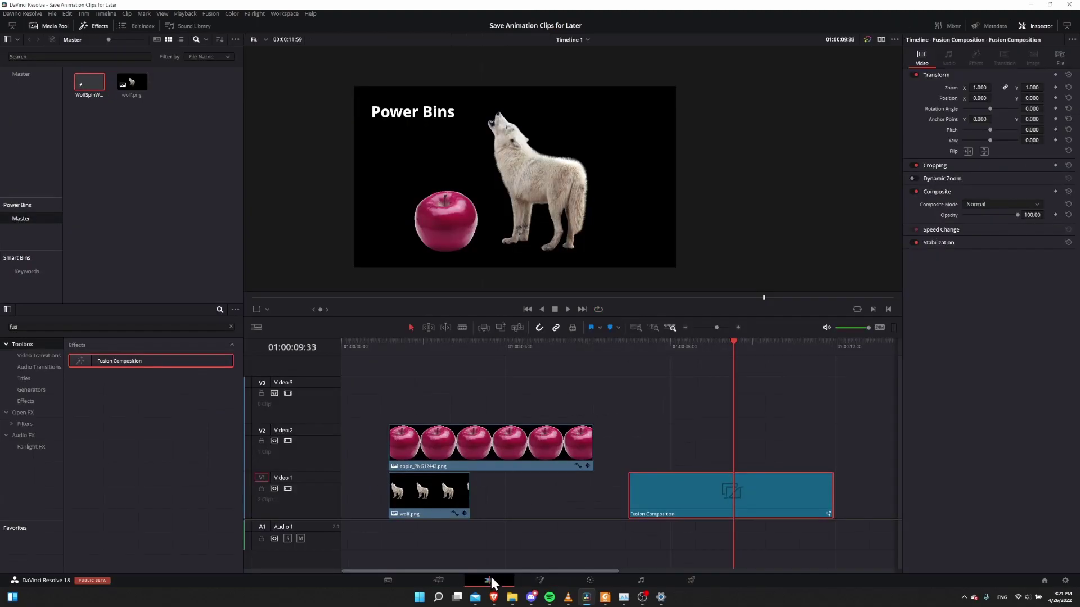
Open the Shadow project from the Project Manager and show its Master power bin
{"action": "left_click", "coordinate": [50, 13]}
{"action": "left_click", "coordinate": [90, 171]}
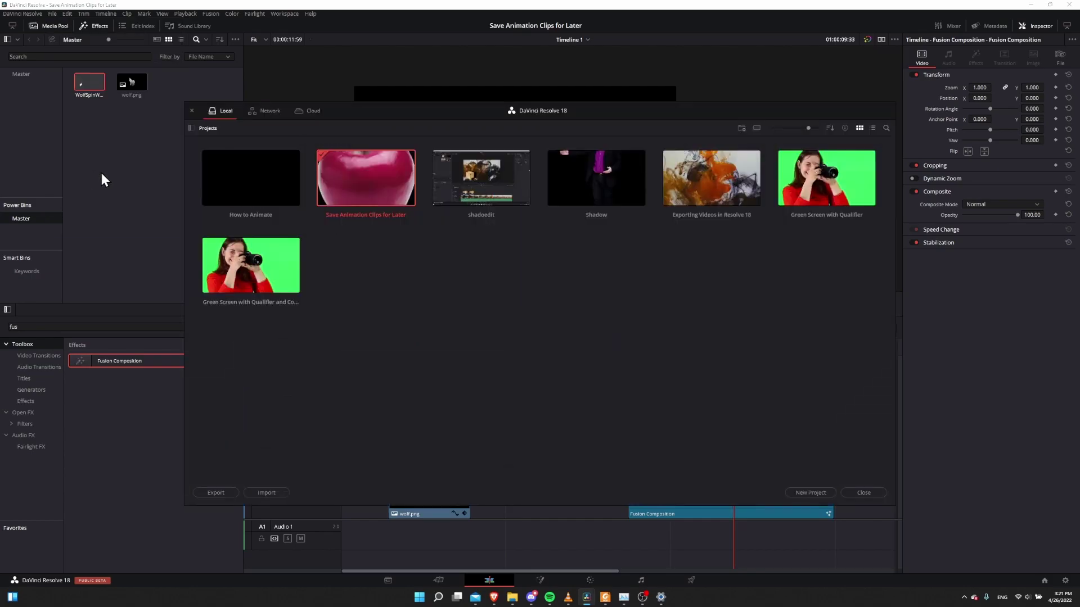
{"action": "double_click", "coordinate": [596, 189]}
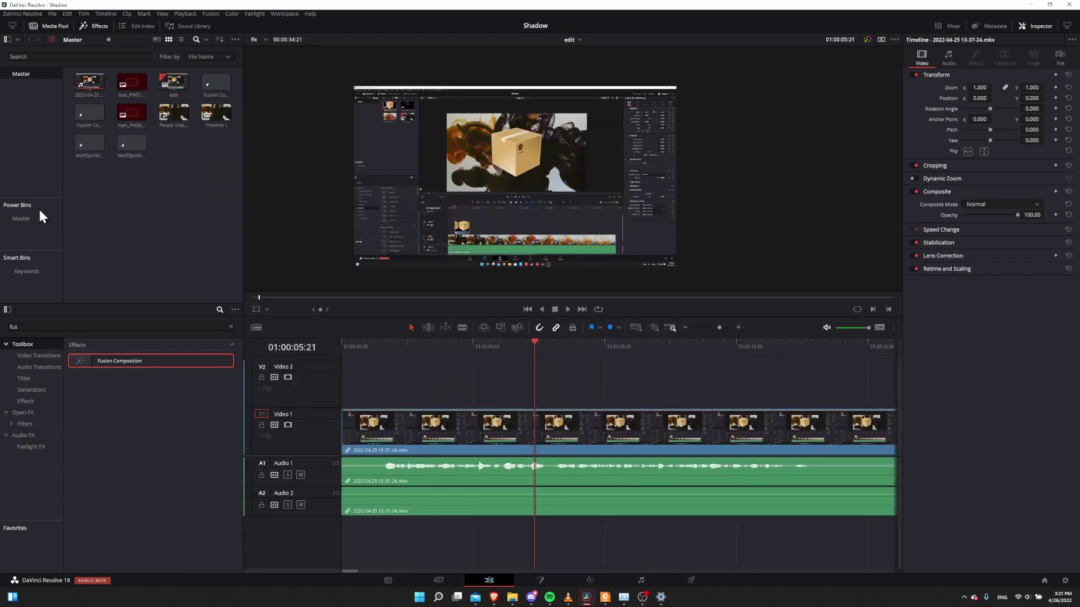
{"action": "left_click", "coordinate": [22, 218]}
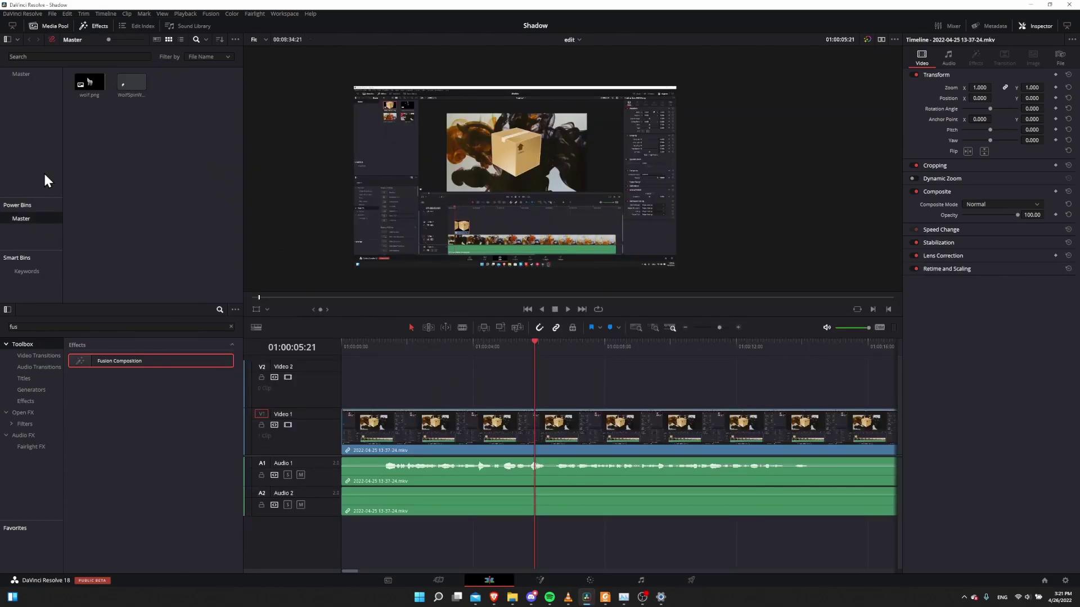
Place WolfSpinWithApple from the power bin twice on Video 2, at about 6 s and 12 s, playing back the first clip
{"action": "left_click_drag", "start_coordinate": [131, 82], "coordinate": [547, 363]}
{"action": "left_click", "coordinate": [549, 345]}
{"action": "key", "text": "space"}
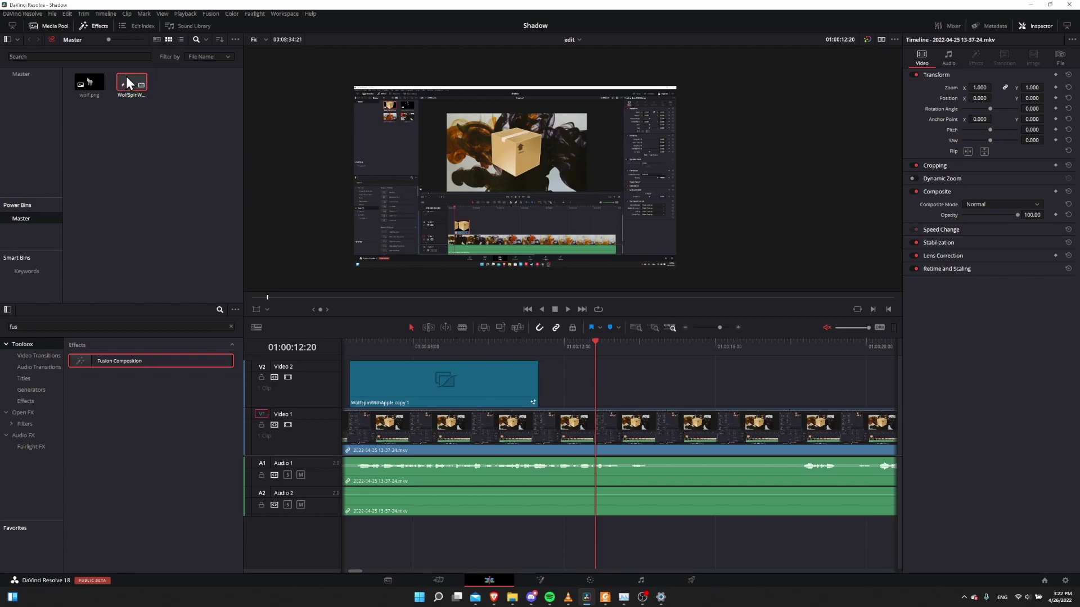
{"action": "left_click_drag", "start_coordinate": [128, 79], "coordinate": [569, 383]}
Copy the first WolfSpinWithApple clip and paste it twice farther along Video 2, at about 17.5 s and 23 s
{"action": "left_click", "coordinate": [428, 374]}
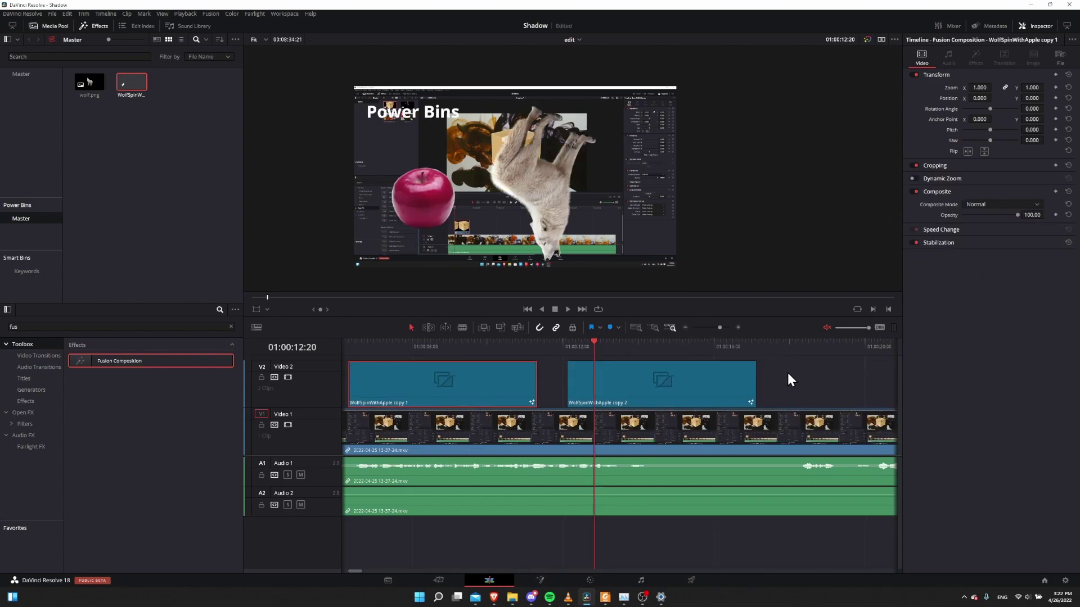
{"action": "scroll", "coordinate": [787, 370], "scroll_direction": "right", "scroll_amount": 1}
{"action": "left_click", "coordinate": [758, 348]}
{"action": "key", "text": "ctrl+v"}
{"action": "scroll", "coordinate": [819, 371], "scroll_direction": "right", "scroll_amount": 1}
{"action": "left_click", "coordinate": [624, 348]}
{"action": "key", "text": "ctrl+v"}
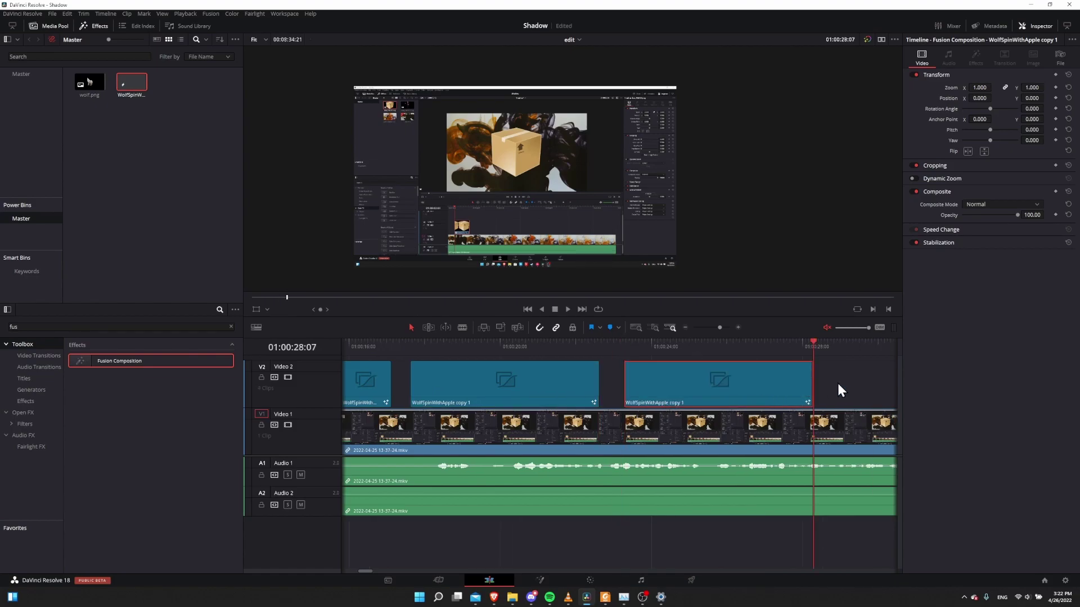
{"action": "scroll", "coordinate": [825, 380], "scroll_direction": "right", "scroll_amount": 1}
{"action": "left_click", "coordinate": [605, 344]}
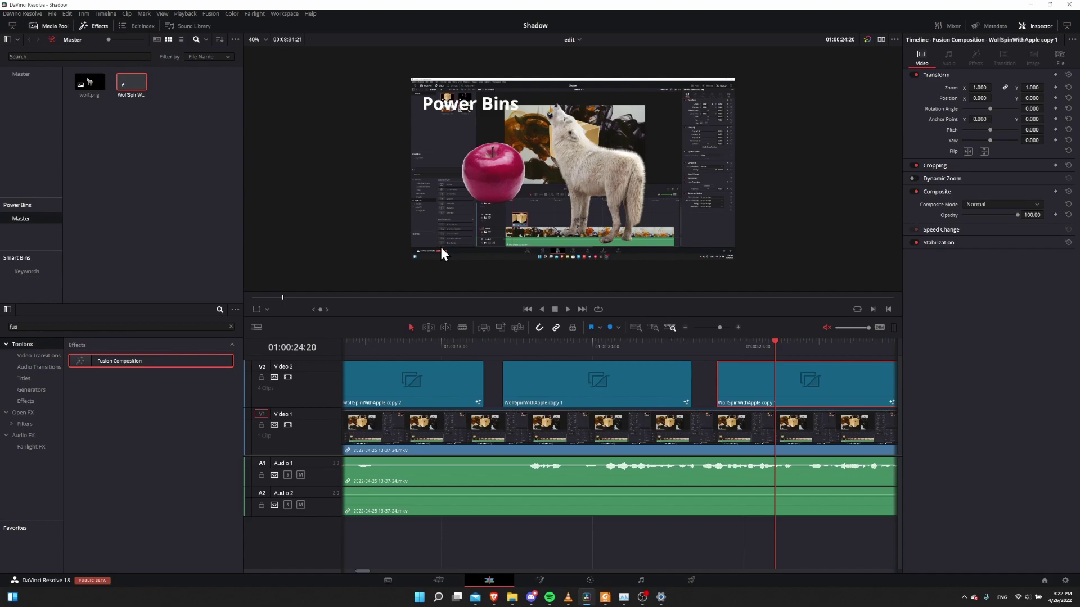
Create a bin named SoundEffects inside the Master power bin and open it
{"action": "left_click", "coordinate": [96, 209]}
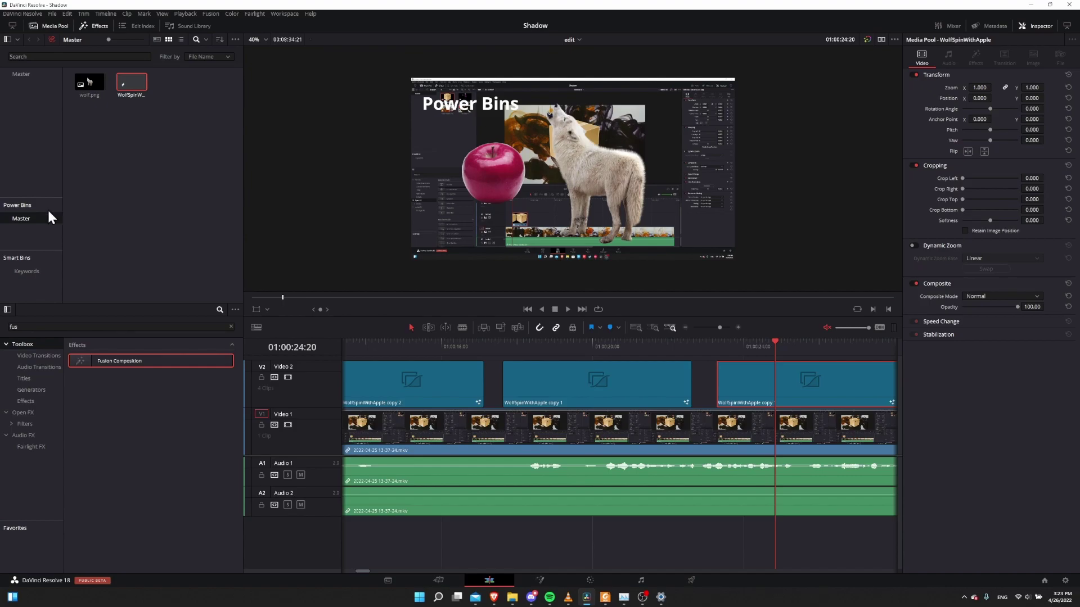
{"action": "left_click", "coordinate": [171, 72]}
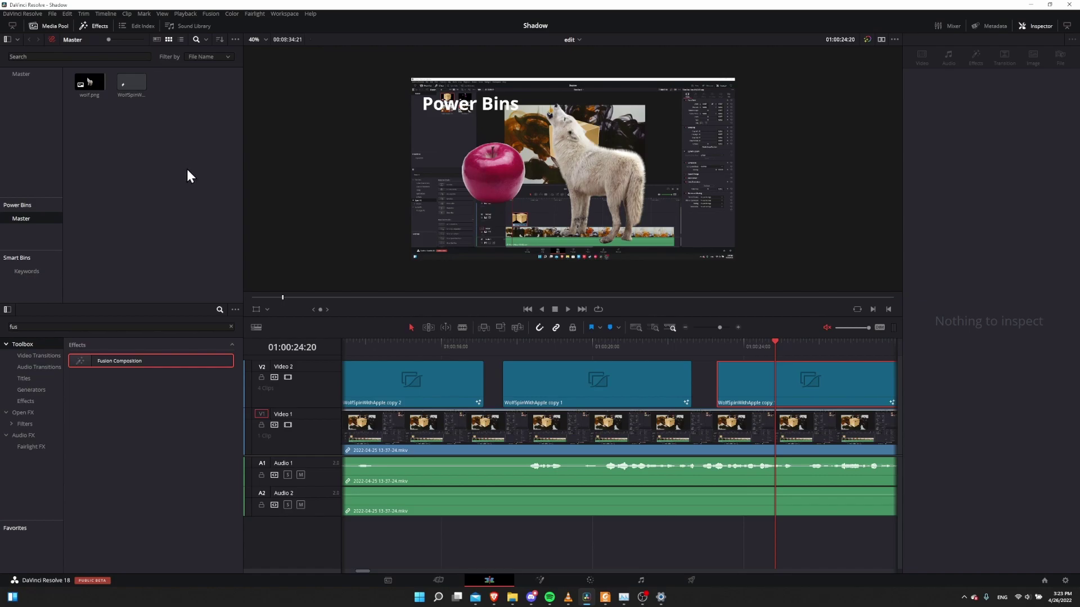
{"action": "right_click", "coordinate": [170, 91]}
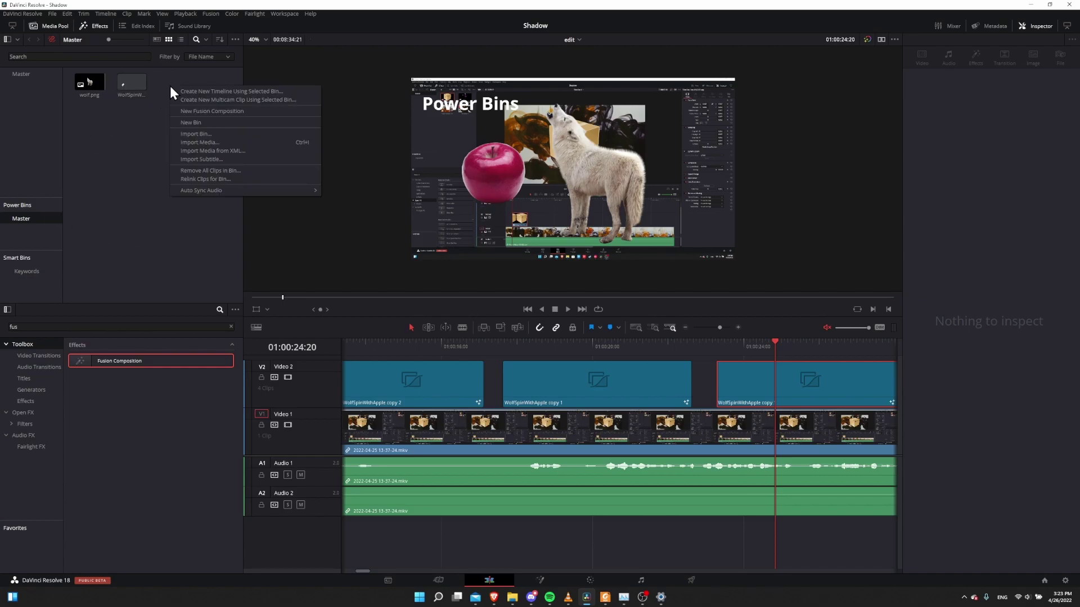
{"action": "left_click", "coordinate": [191, 122]}
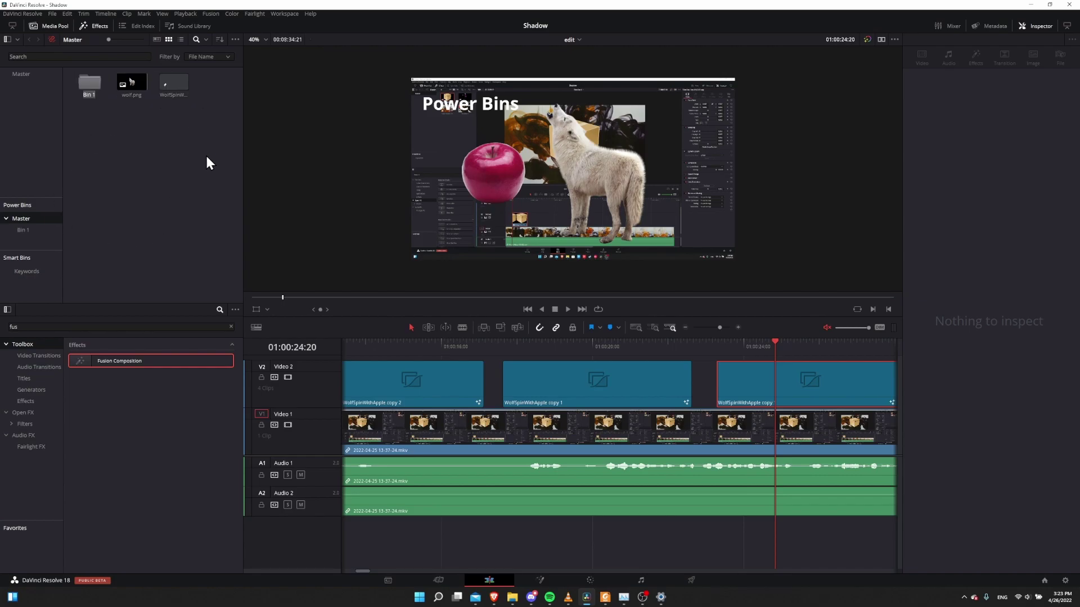
{"action": "type", "text": "SoundEffects"}
{"action": "key", "text": "Return"}
{"action": "double_click", "coordinate": [77, 96]}
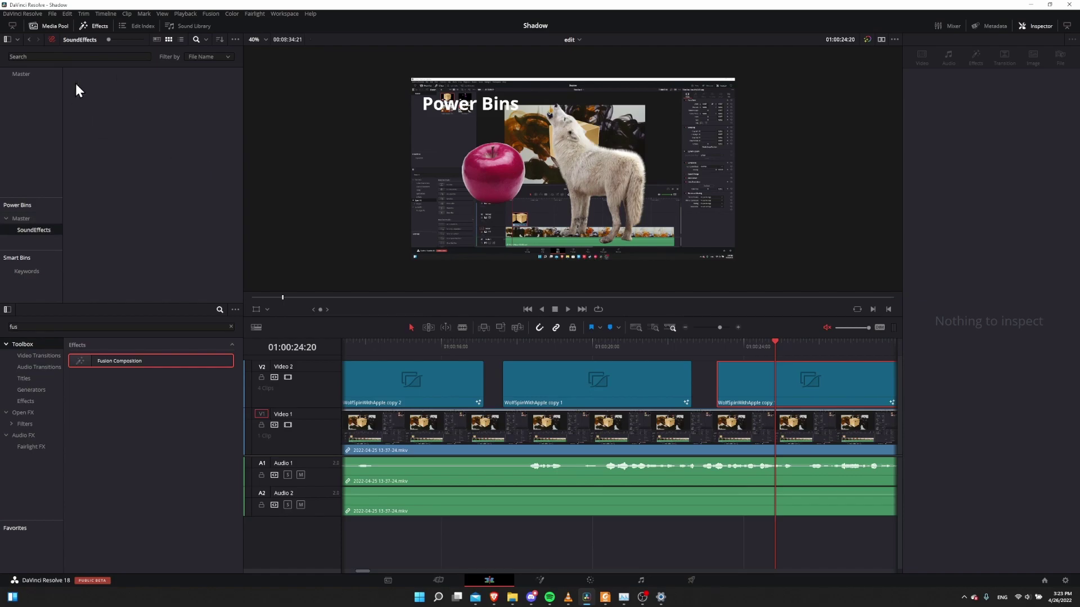